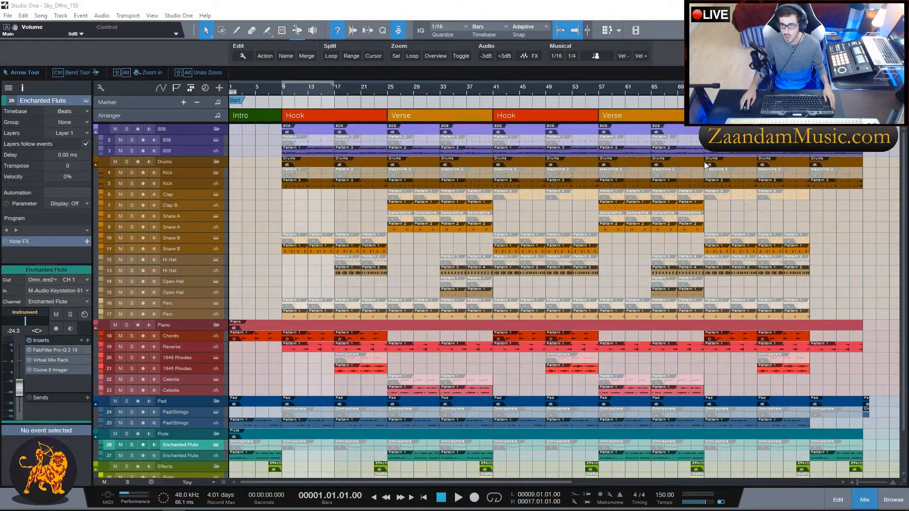
# Step: Play the song from the beginning and zoom the timeline out to show the full arrangement from Intro to Outro
pyautogui.click(843, 89)
pyautogui.press('Home')
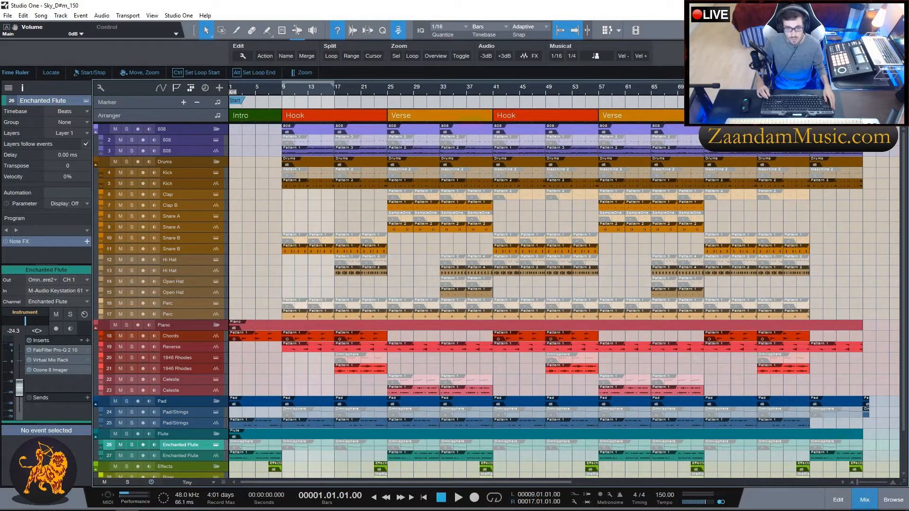
pyautogui.press('space')
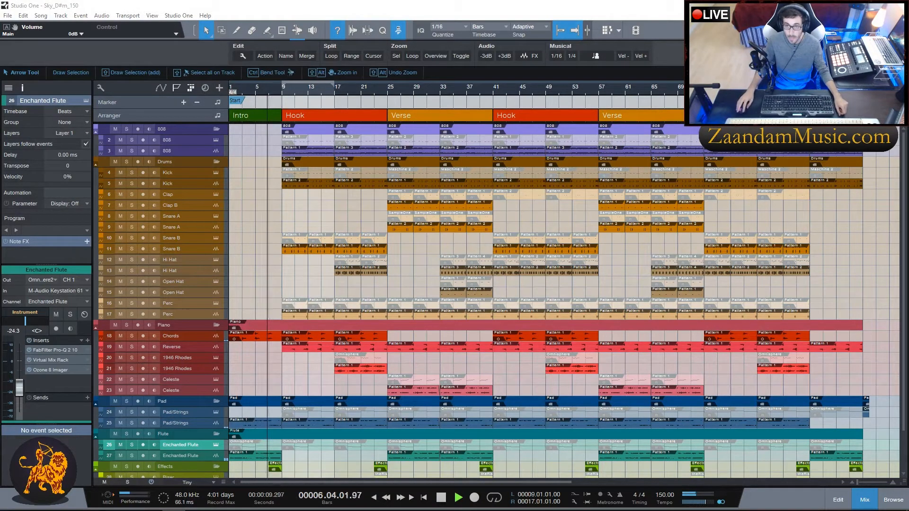
pyautogui.scroll(-3, 710, 88)
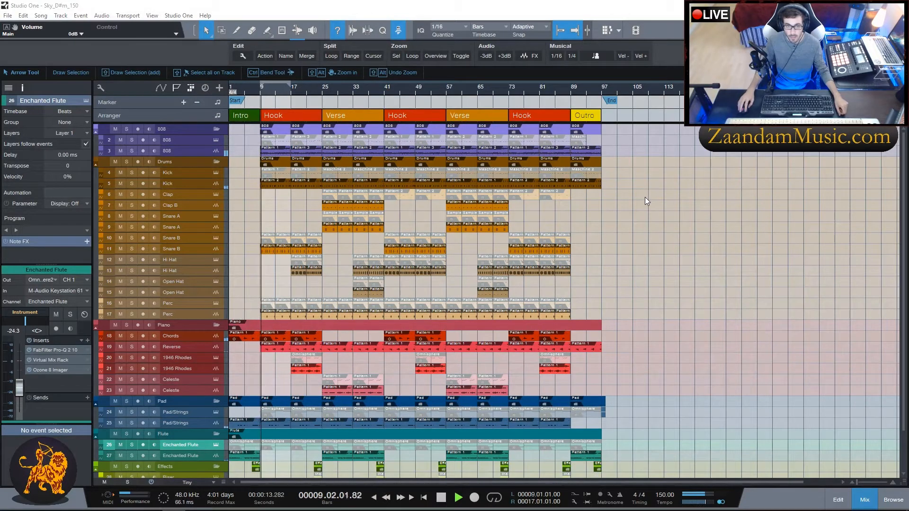
pyautogui.scroll(-4, 643, 213)
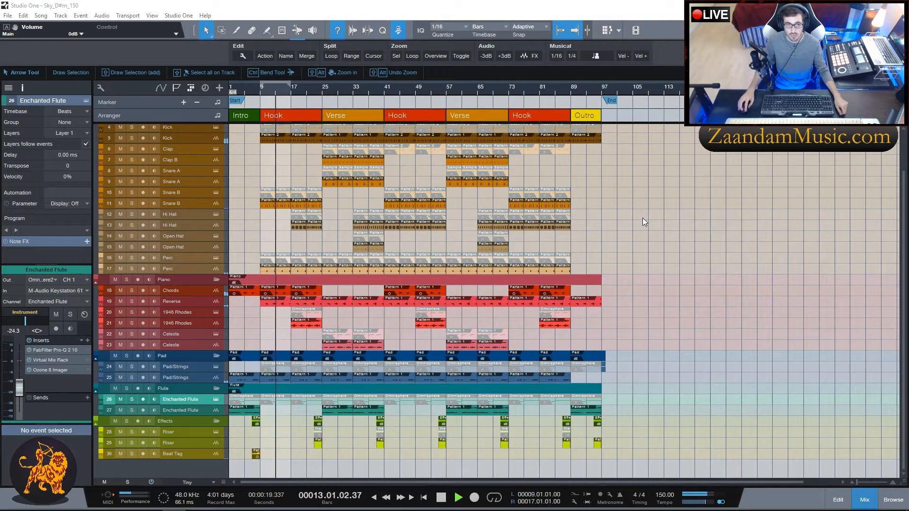
pyautogui.scroll(3, 643, 218)
pyautogui.scroll(1, 643, 219)
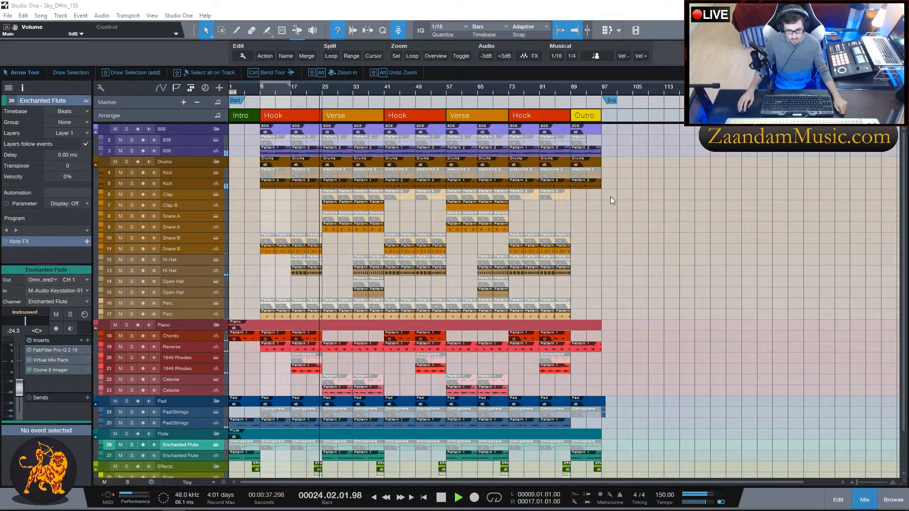
# Step: Set the track height to Normal and look through all tracks from 808 to Beat Tag during playback
pyautogui.click(206, 482)
pyautogui.click(204, 439)
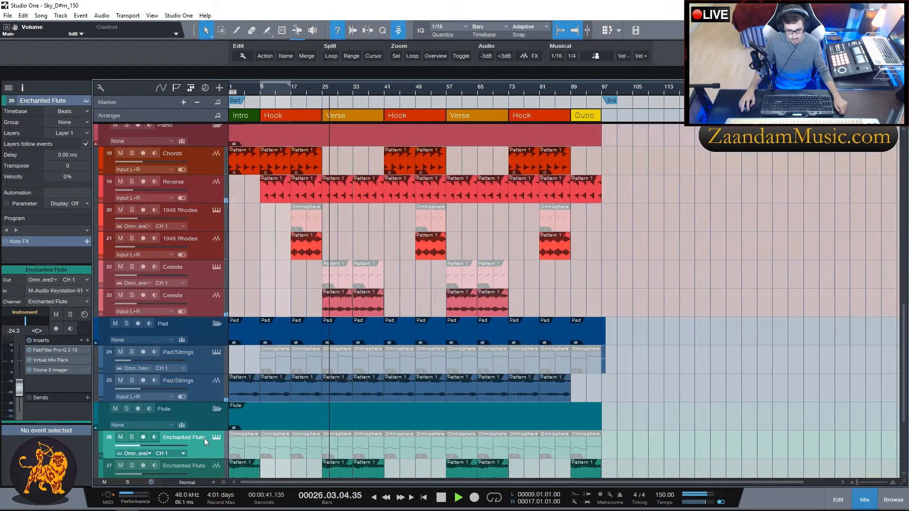
pyautogui.scroll(10, 650, 257)
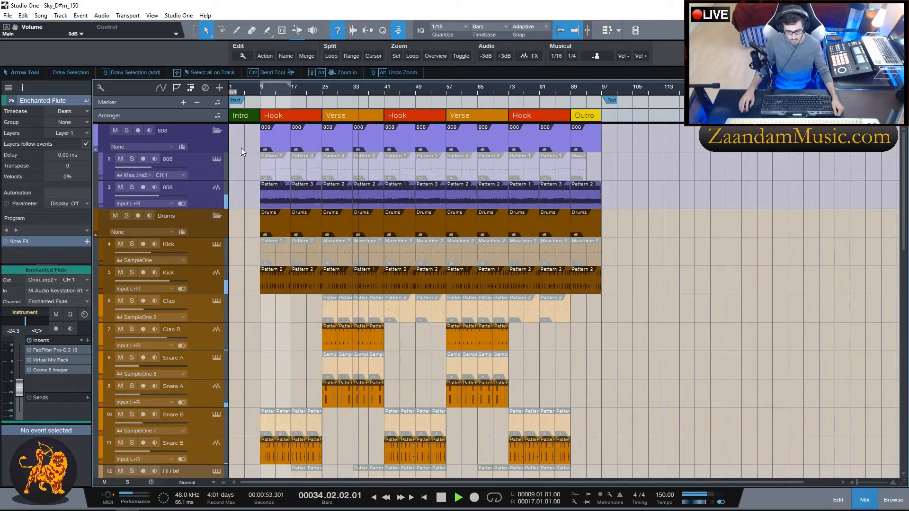
pyautogui.scroll(-1, 241, 148)
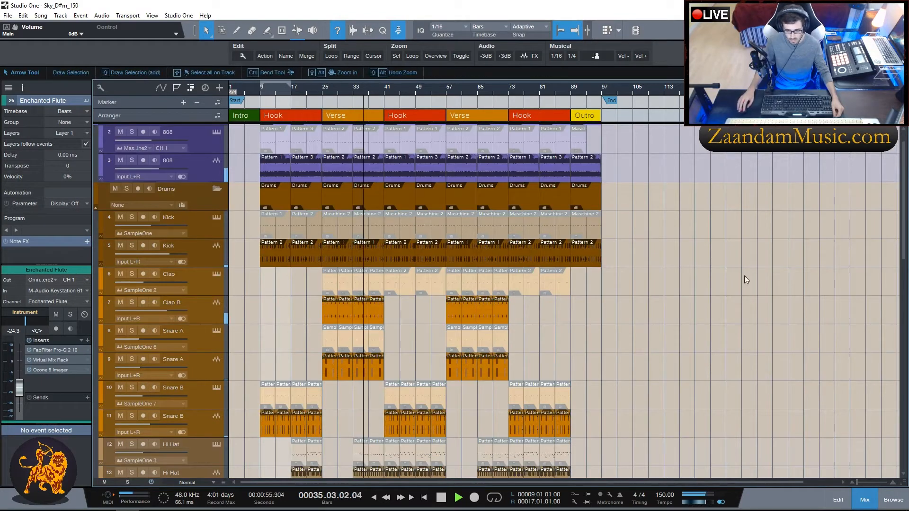
pyautogui.scroll(-3, 716, 279)
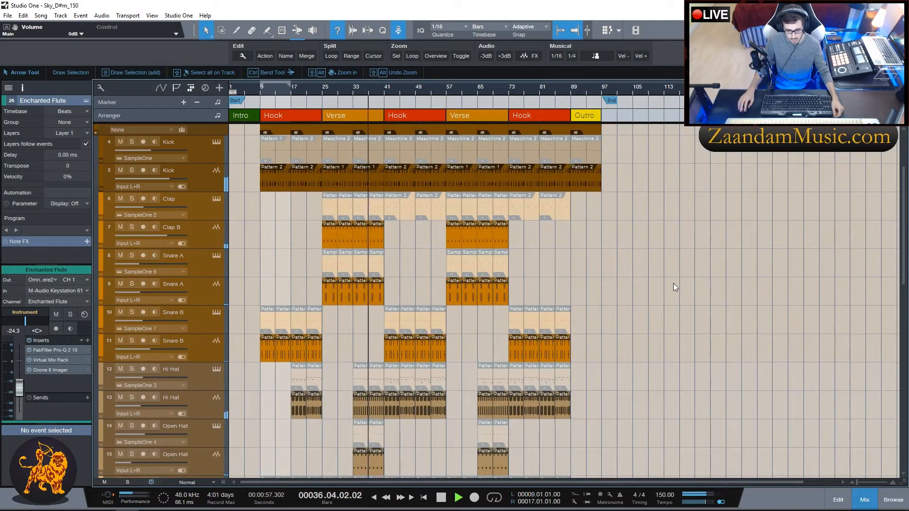
pyautogui.scroll(-5, 673, 284)
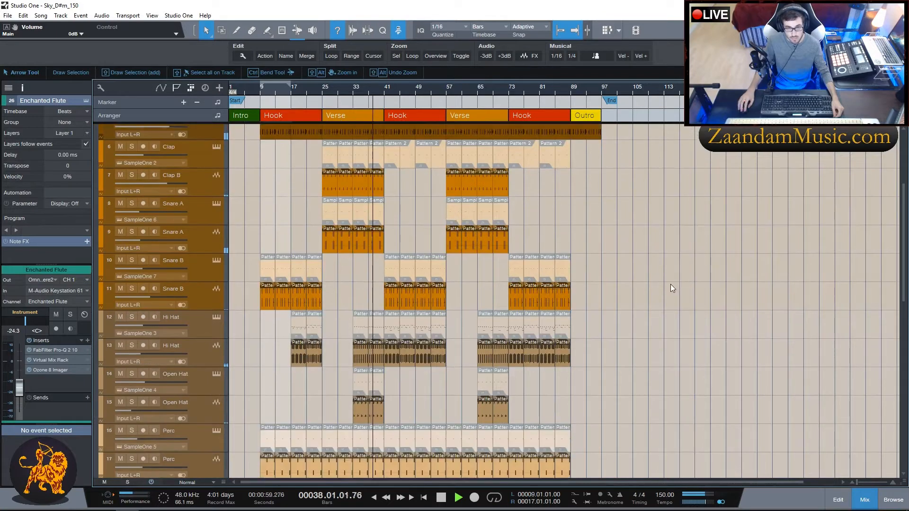
pyautogui.scroll(-2, 669, 289)
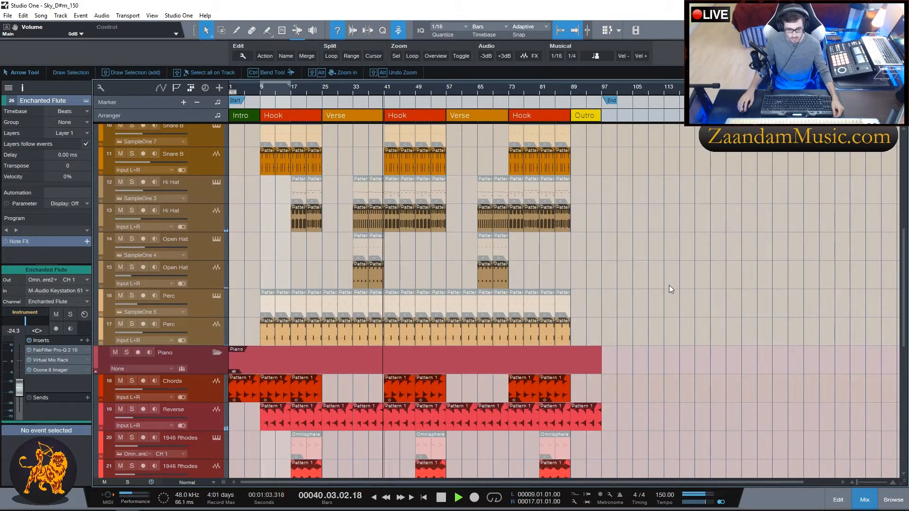
pyautogui.scroll(-3, 669, 286)
pyautogui.scroll(-2, 669, 289)
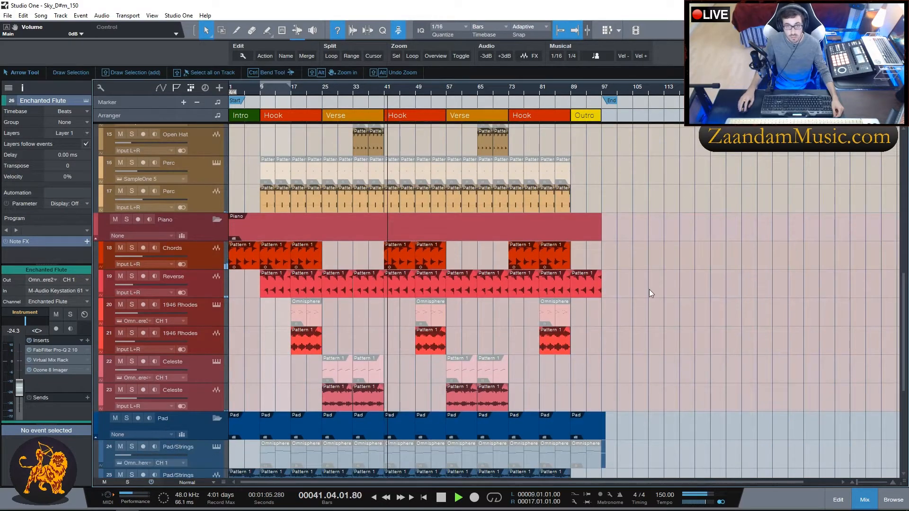
pyautogui.scroll(-2, 636, 297)
pyautogui.scroll(-3, 636, 298)
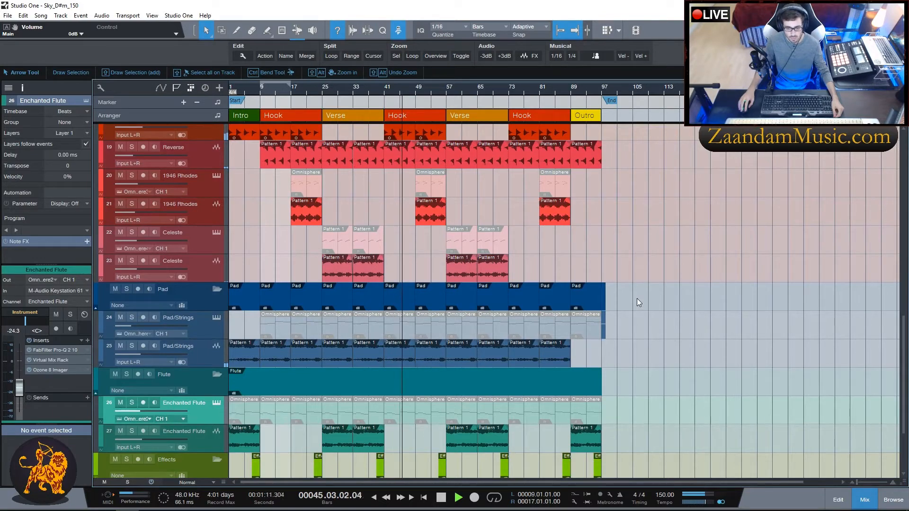
pyautogui.scroll(-2, 637, 299)
pyautogui.scroll(-2, 638, 299)
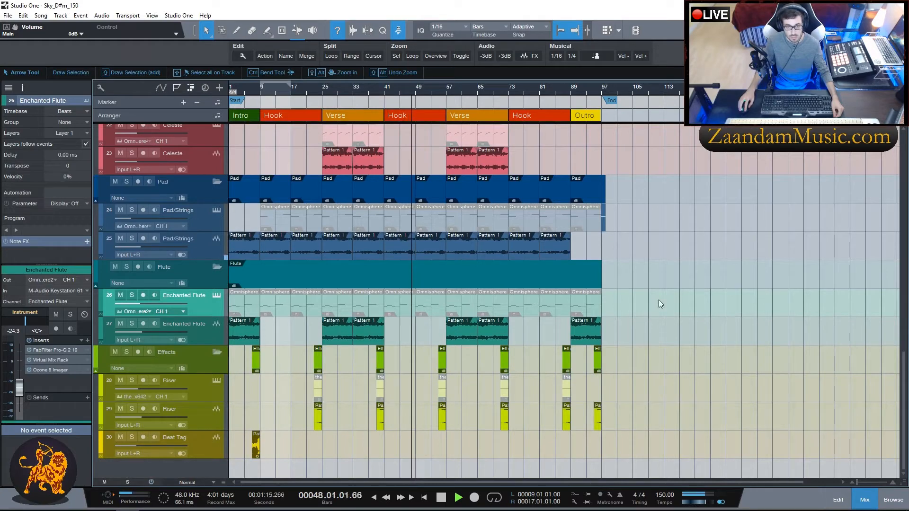
# Step: Set the track height back to Tiny and stop the song playback
pyautogui.click(210, 487)
pyautogui.click(191, 427)
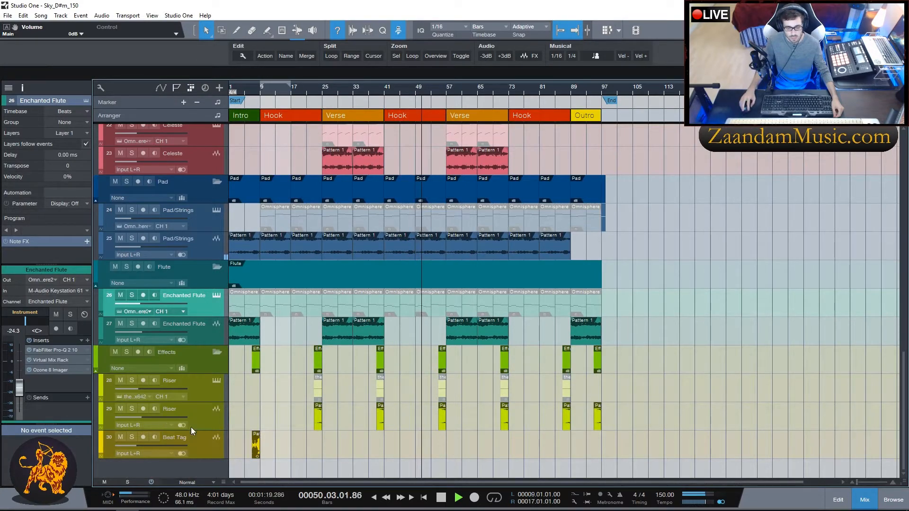
pyautogui.scroll(1, 697, 330)
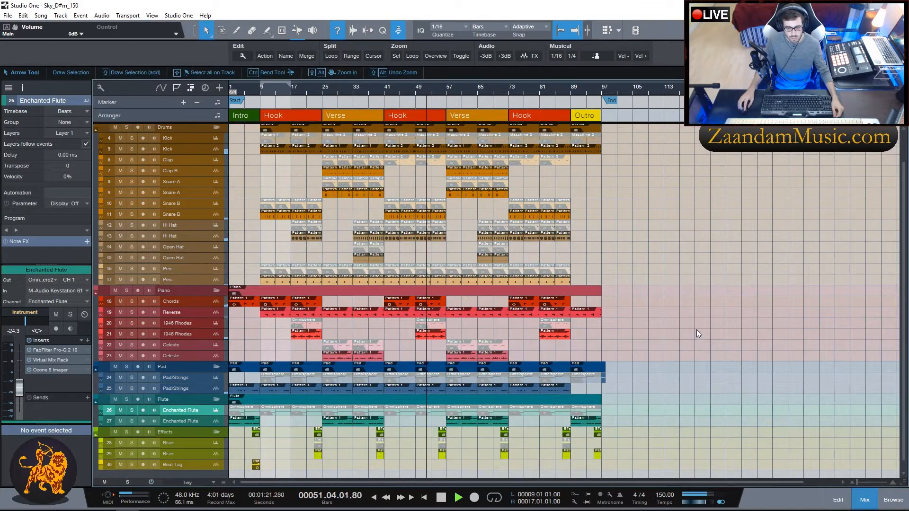
pyautogui.scroll(2, 697, 330)
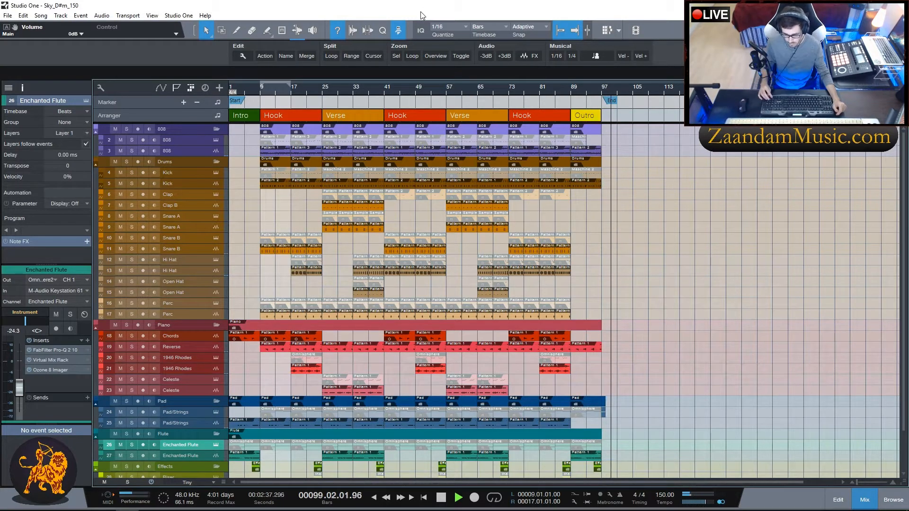
pyautogui.press('space')
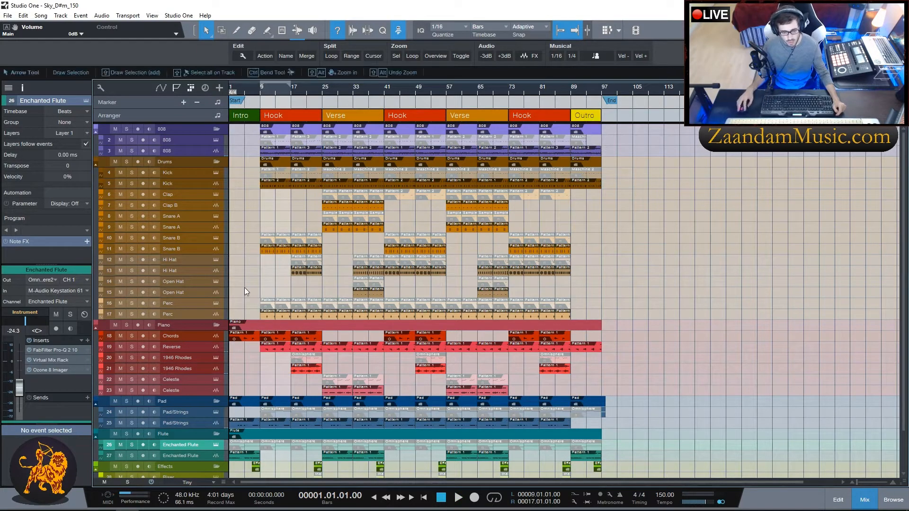
# Step: Collapse the Piano, Pad, Flute, Effects and Drums folder tracks, leaving the 808 folder open
pyautogui.click(216, 326)
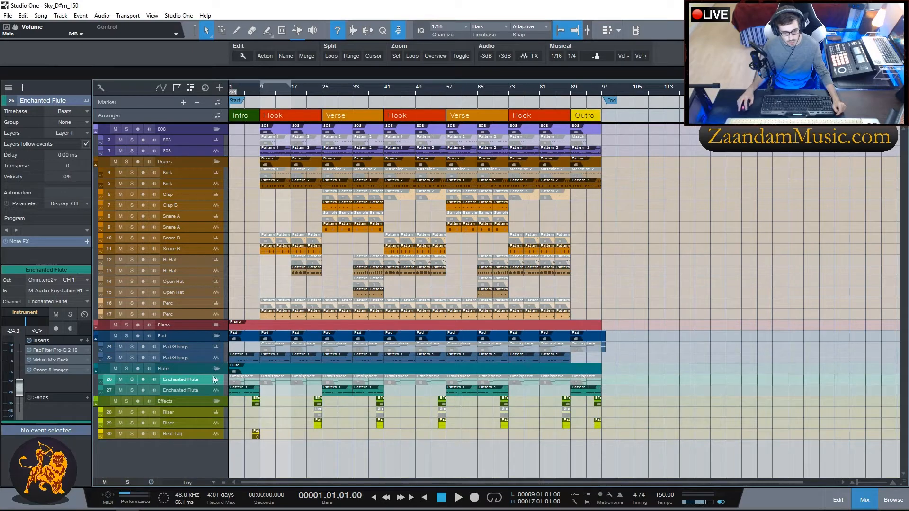
pyautogui.click(216, 336)
pyautogui.click(215, 348)
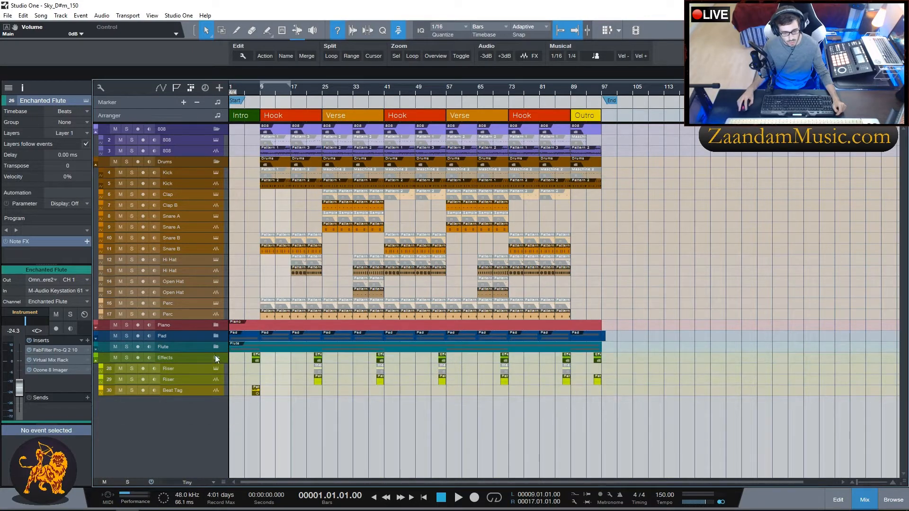
pyautogui.click(215, 357)
pyautogui.click(217, 162)
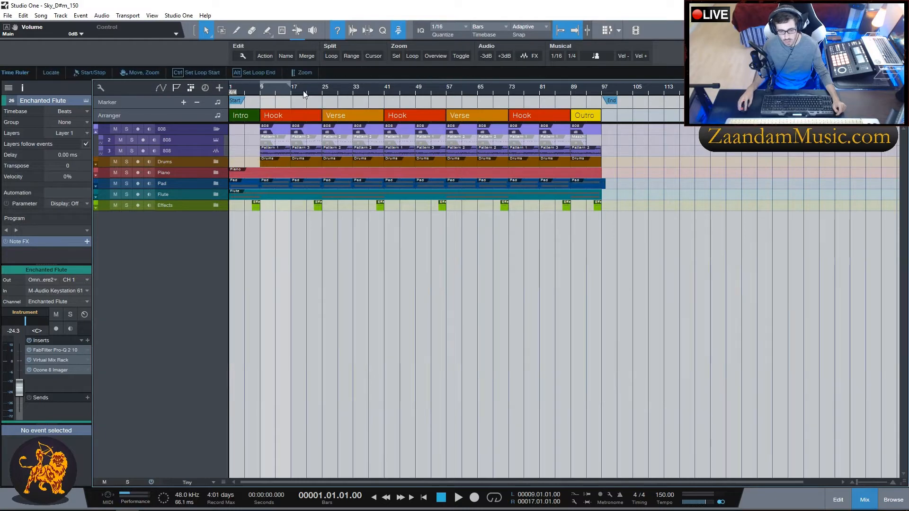
# Step: Zoom the timeline in slightly and set the track height to Normal
pyautogui.scroll(5, 301, 93)
pyautogui.scroll(-3, 302, 94)
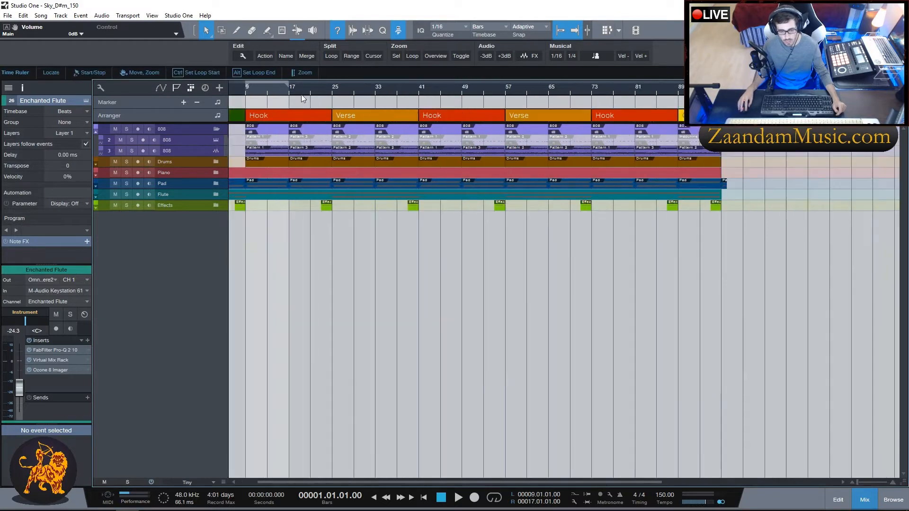
pyautogui.click(194, 485)
pyautogui.click(198, 446)
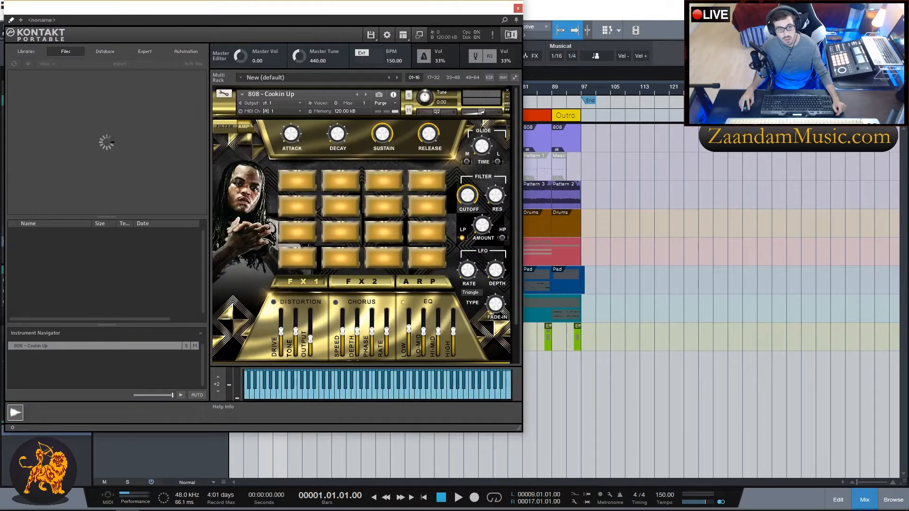
# Step: Review the 808 - Cookin Up instrument in Kontakt, then audition the 808 audio track in solo from bar 9
pyautogui.moveTo(277, 15); pyautogui.dragTo(466, 57)
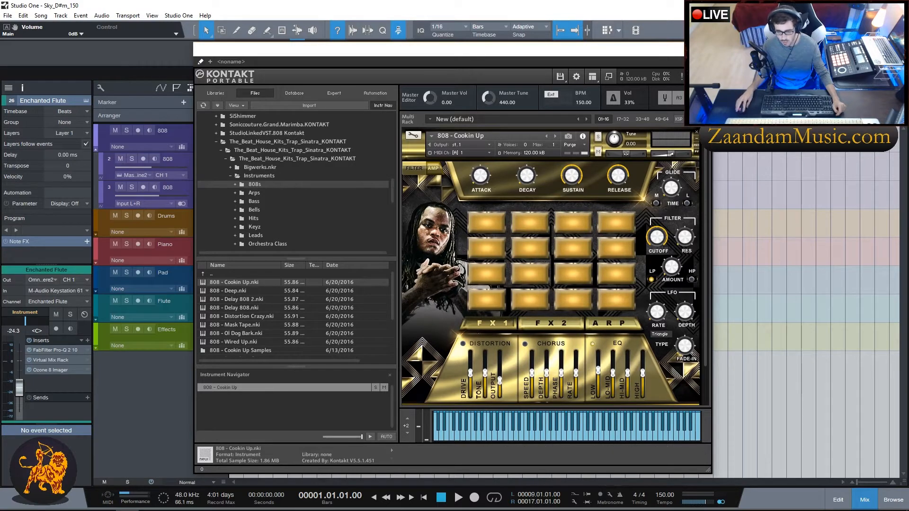
pyautogui.click(702, 49)
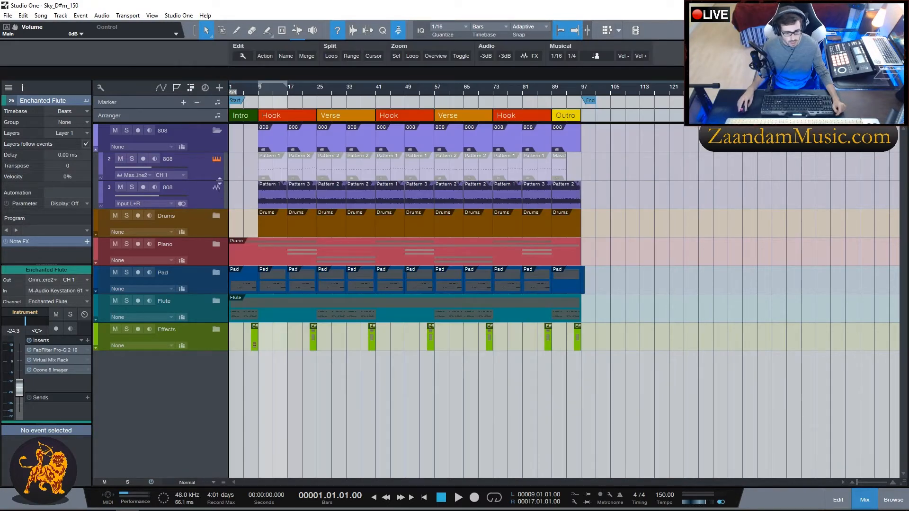
pyautogui.click(133, 188)
pyautogui.press('space')
pyautogui.click(263, 90)
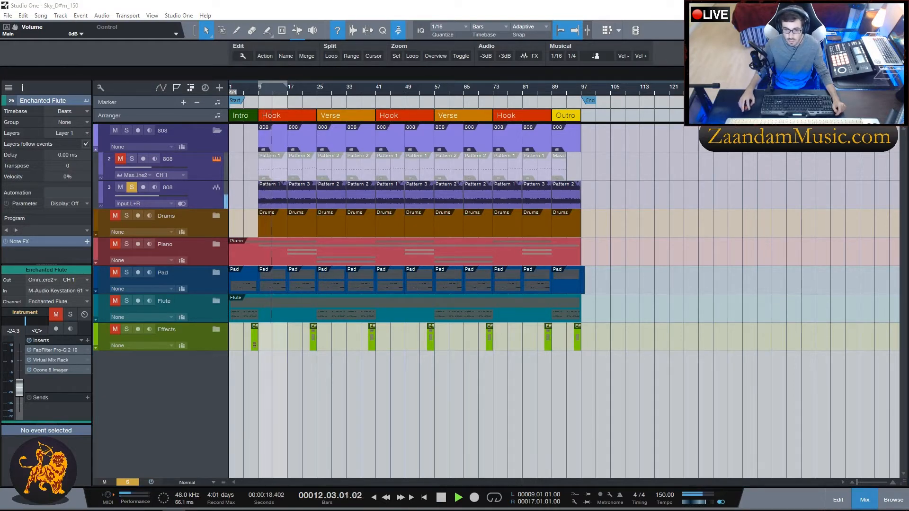
pyautogui.click(131, 188)
pyautogui.press('space')
pyautogui.press('Home')
# Step: Switch the open folder from 808 to Drums and view the Kick instrument's sample in Sample One
pyautogui.click(218, 130)
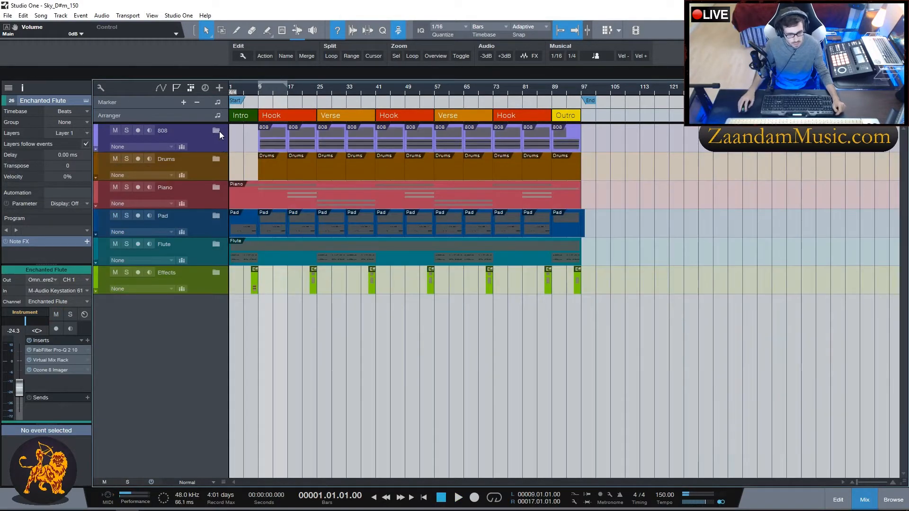
pyautogui.click(216, 159)
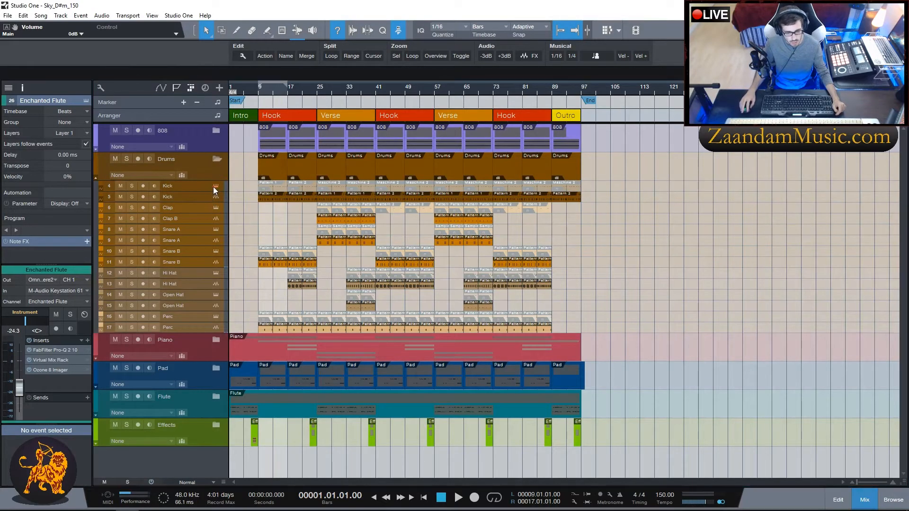
pyautogui.click(216, 186)
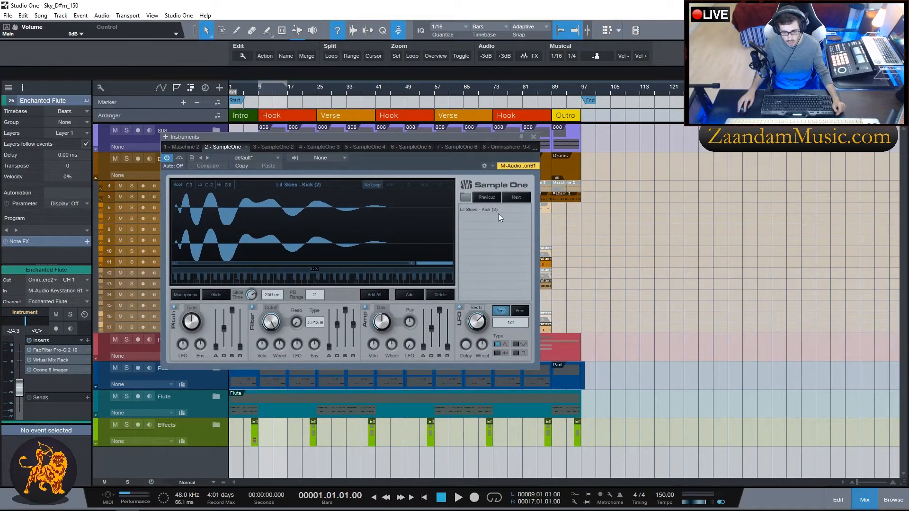
pyautogui.click(534, 138)
# Step: Place the playback cursor at bar 9 and set the track height to Medium
pyautogui.click(260, 92)
pyautogui.click(199, 481)
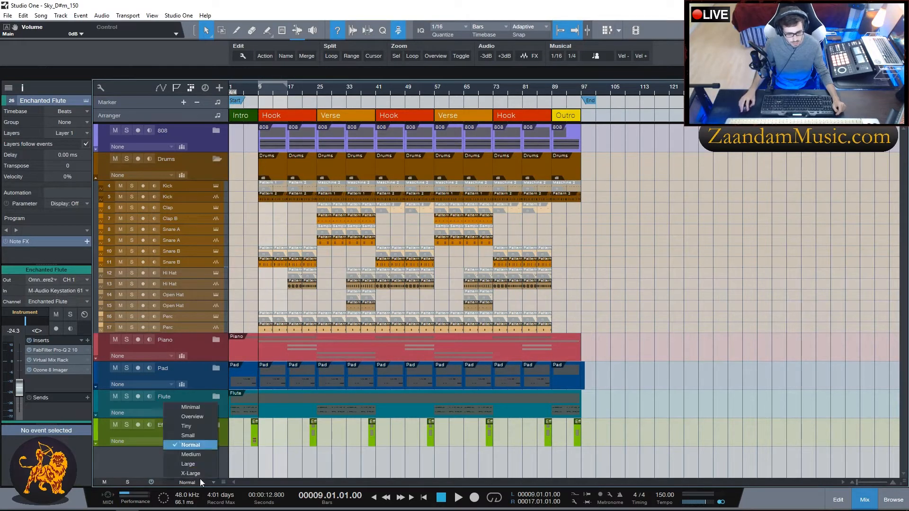
pyautogui.click(191, 454)
pyautogui.scroll(10, 265, 270)
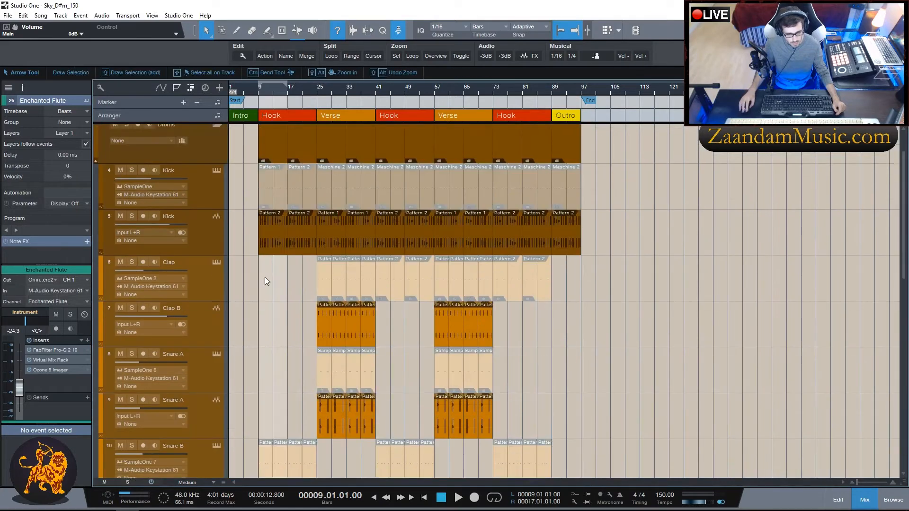
# Step: Audition the Kick audio track in solo from bar 9, then stop playback and turn its solo off
pyautogui.click(129, 268)
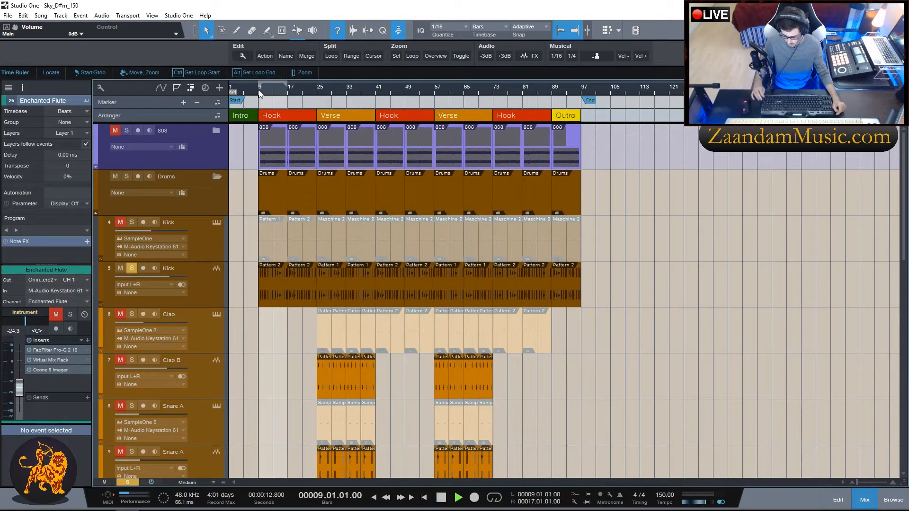
pyautogui.press('space')
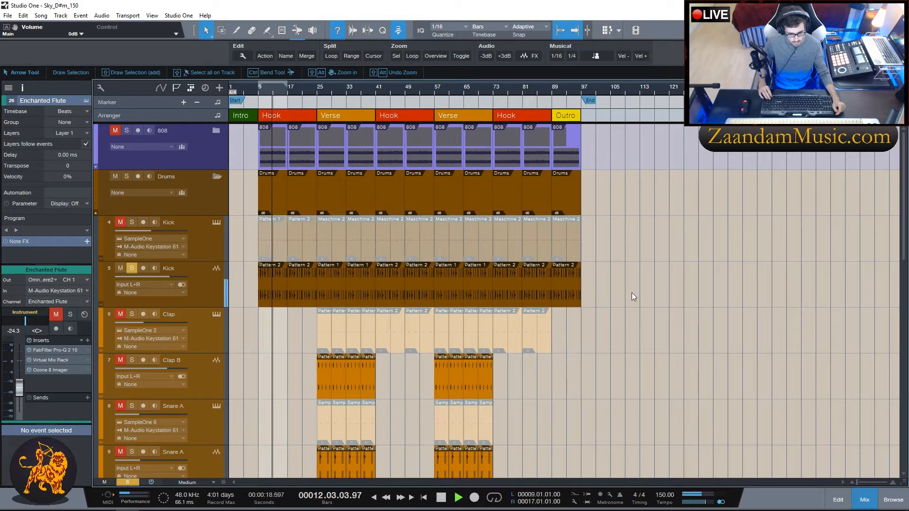
pyautogui.press('space')
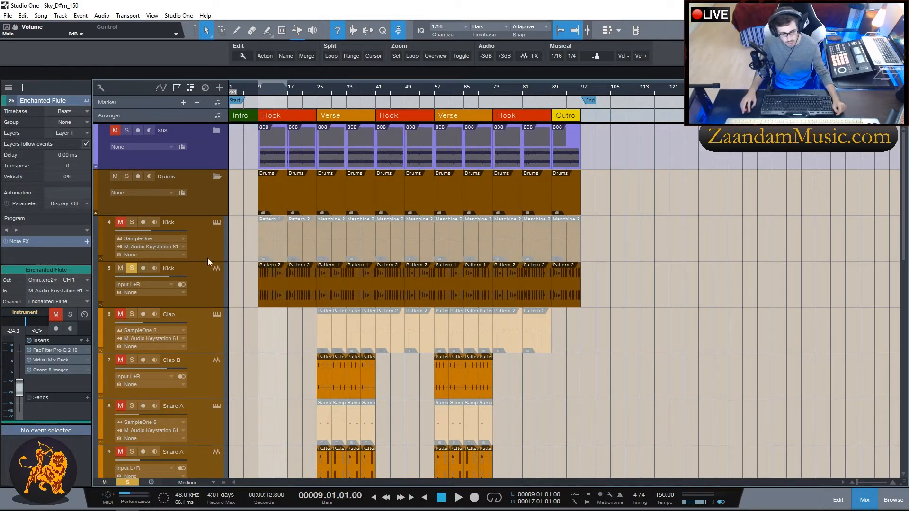
pyautogui.click(131, 269)
pyautogui.scroll(-1, 200, 329)
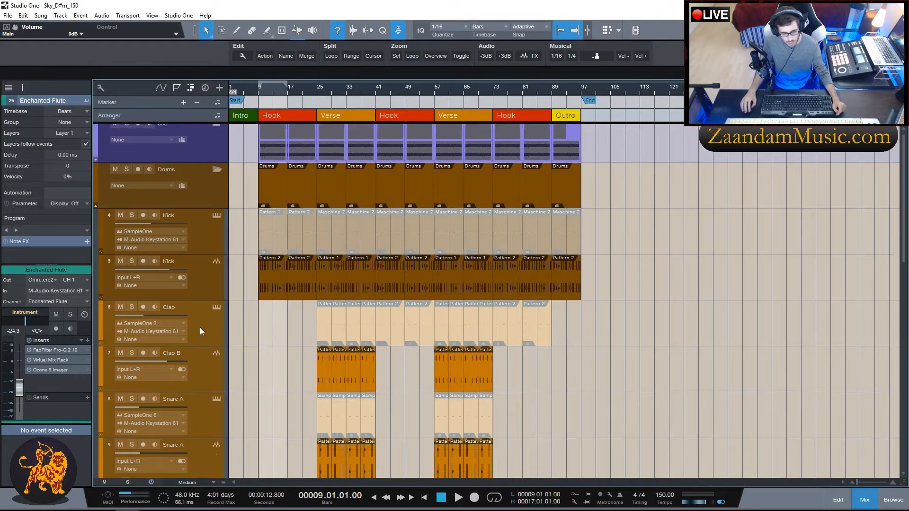
# Step: View the Clap instrument's sample in Sample One, then close the instrument window
pyautogui.scroll(-3, 200, 328)
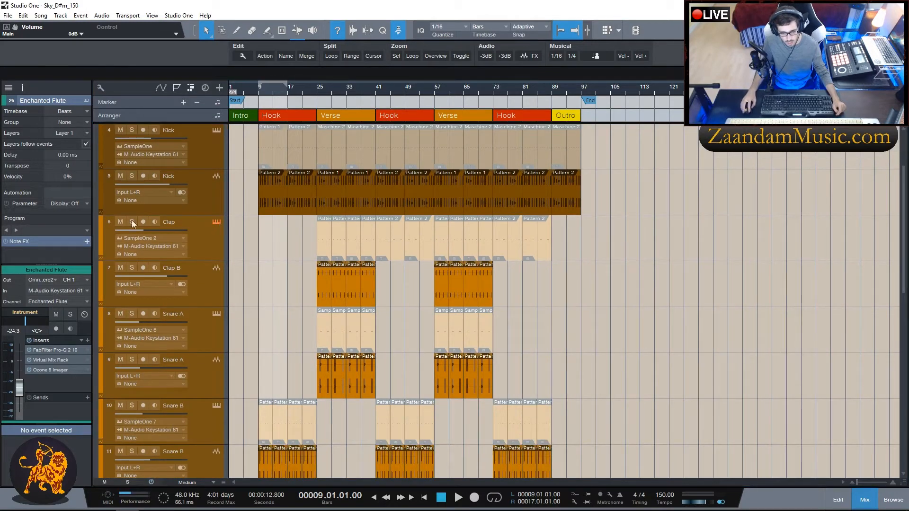
pyautogui.click(217, 222)
pyautogui.moveTo(227, 121); pyautogui.dragTo(418, 148)
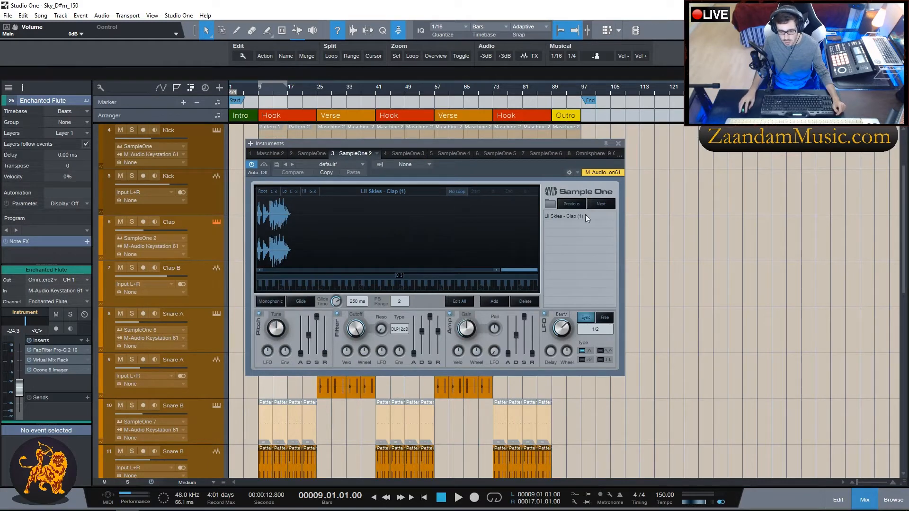
pyautogui.click(618, 143)
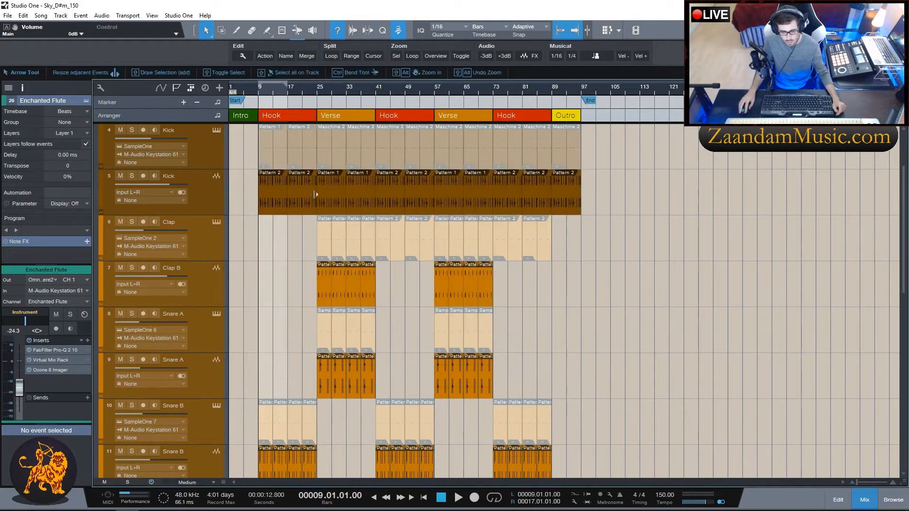
# Step: Audition the Clap B audio track in solo from bar 25, then stop playback and turn its solo off
pyautogui.click(132, 268)
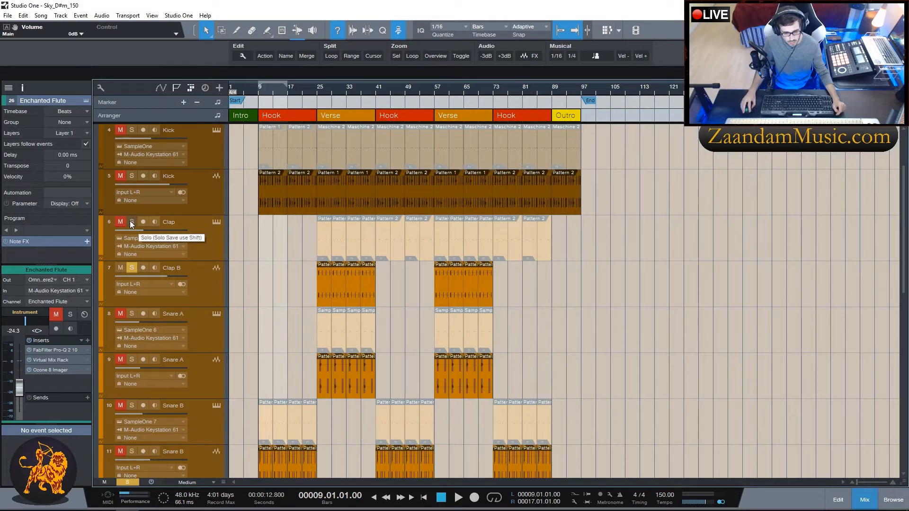
pyautogui.click(318, 93)
pyautogui.press('space')
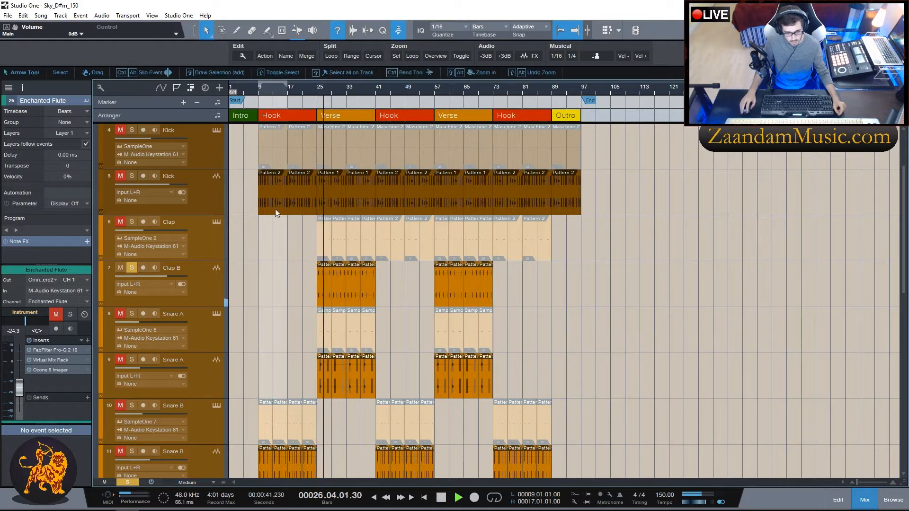
pyautogui.press('space')
pyautogui.click(133, 268)
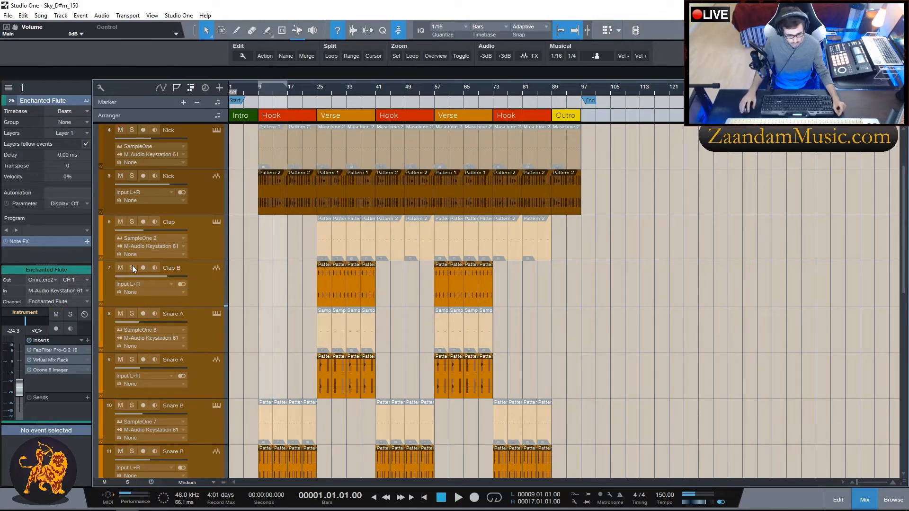
# Step: View the Snare A instrument's sample in Sample One, then close the instrument window
pyautogui.click(216, 314)
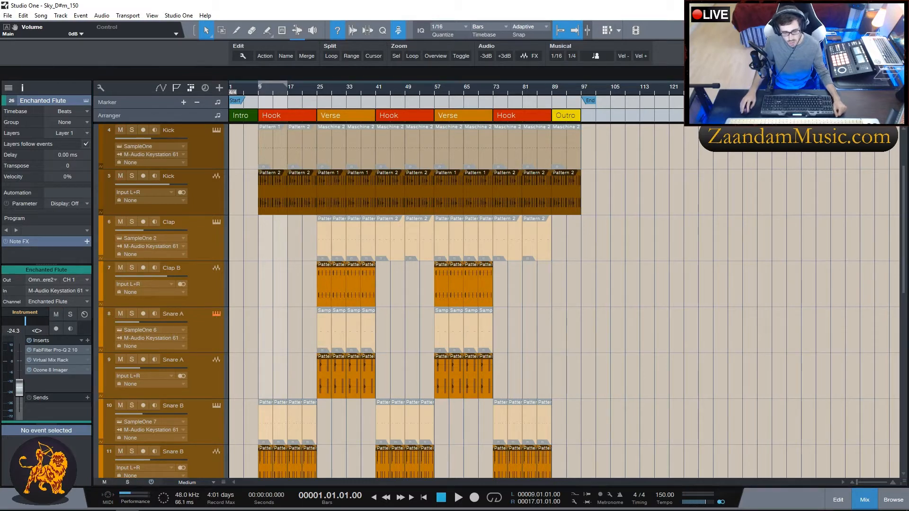
pyautogui.moveTo(205, 161); pyautogui.dragTo(405, 175)
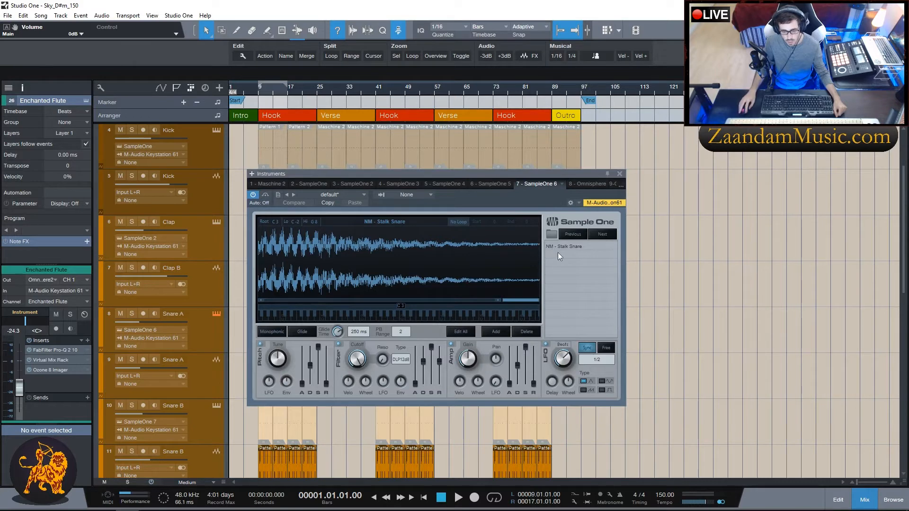
pyautogui.click(620, 174)
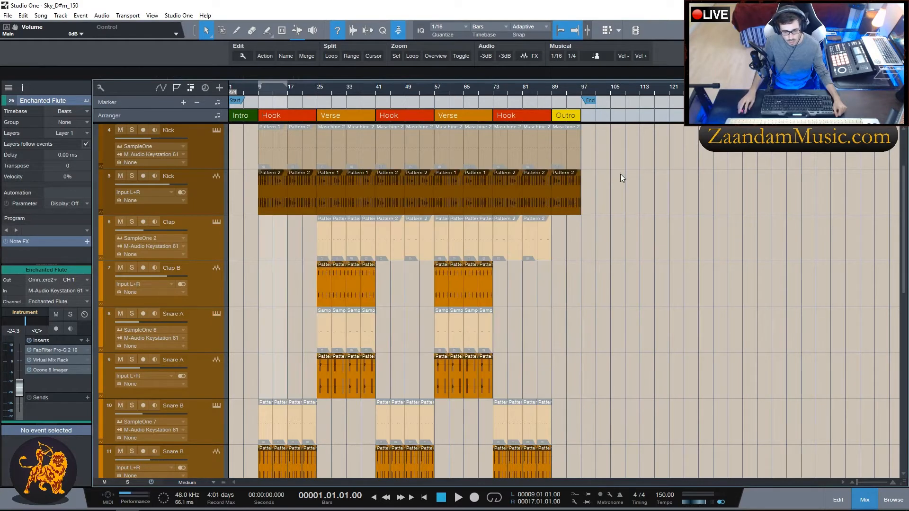
# Step: Audition the Snare A audio track in solo from bar 25, then turn its solo off and stop playback
pyautogui.click(318, 101)
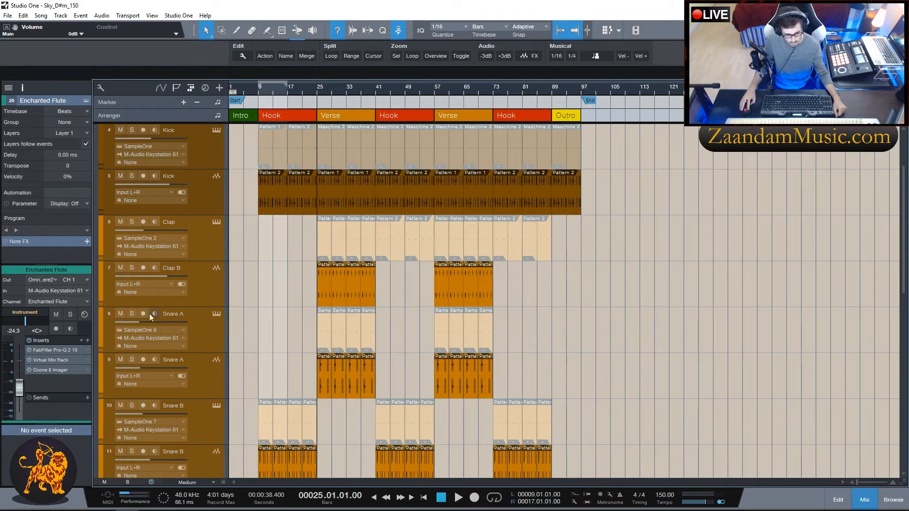
pyautogui.click(132, 359)
pyautogui.press('space')
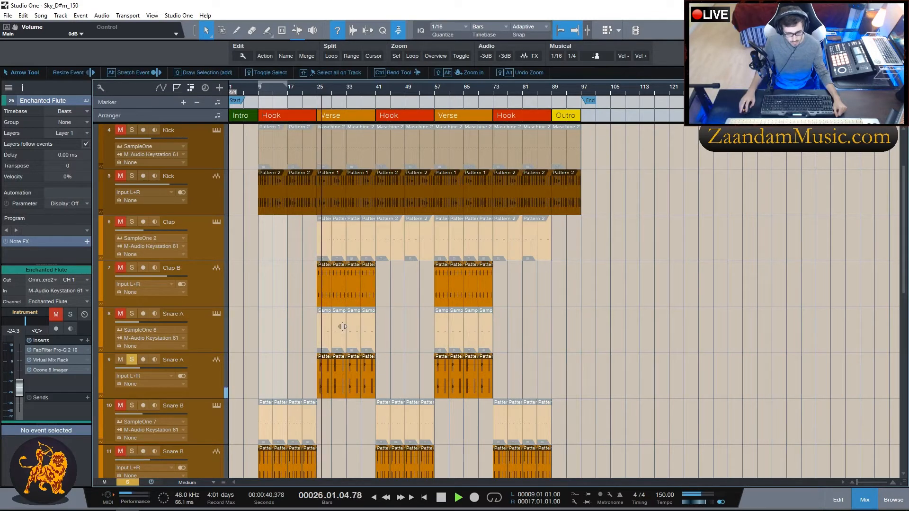
pyautogui.click(129, 358)
pyautogui.press('space')
# Step: View the Snare B instrument's sample in Sample One, then close the instrument window
pyautogui.scroll(-4, 473, 324)
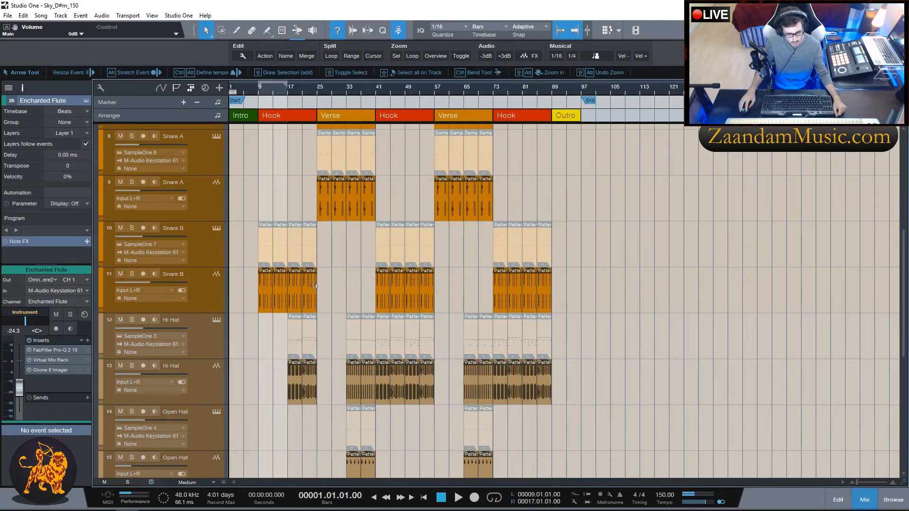
pyautogui.click(217, 229)
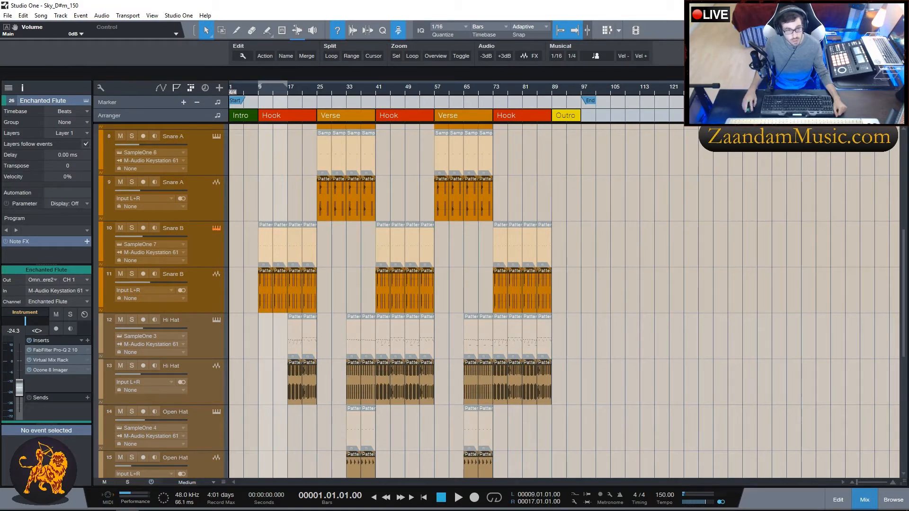
pyautogui.moveTo(470, 141); pyautogui.dragTo(493, 163)
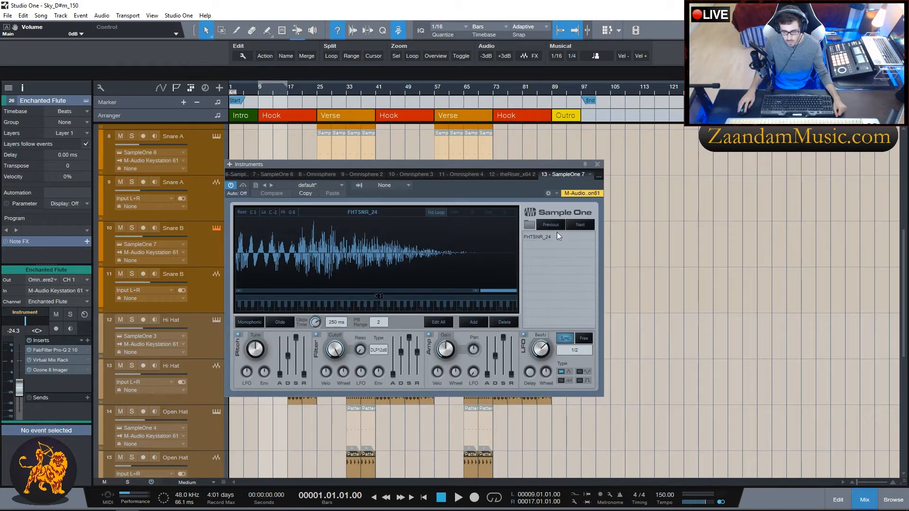
pyautogui.click(597, 164)
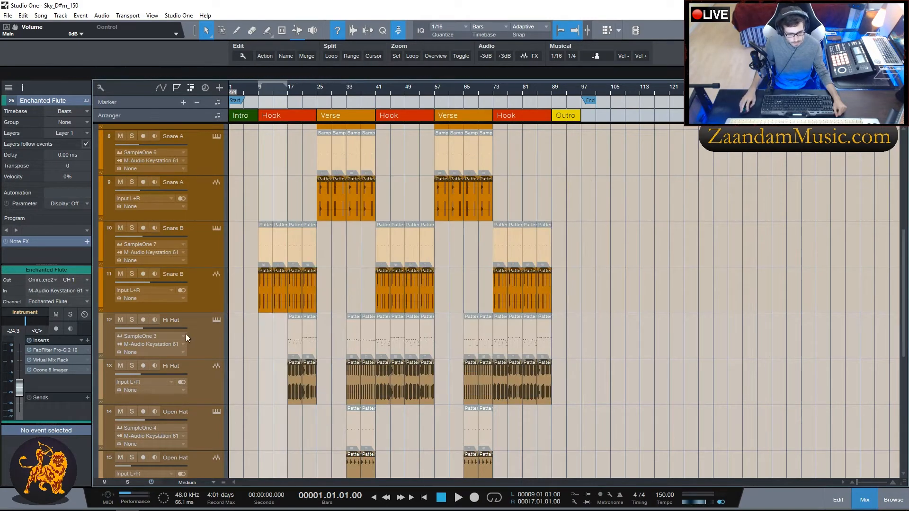
# Step: Audition the Snare B audio track in solo from bar 9, then turn its solo off and stop playback
pyautogui.click(260, 92)
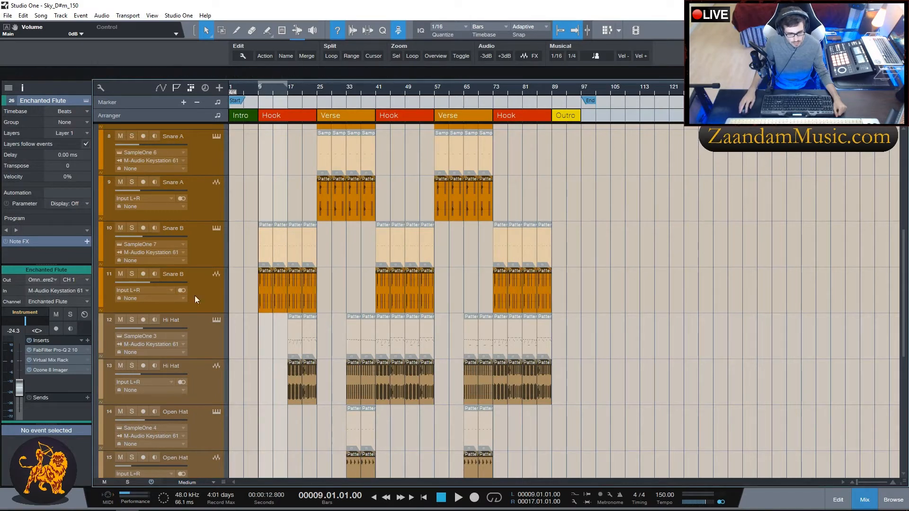
pyautogui.click(132, 274)
pyautogui.press('space')
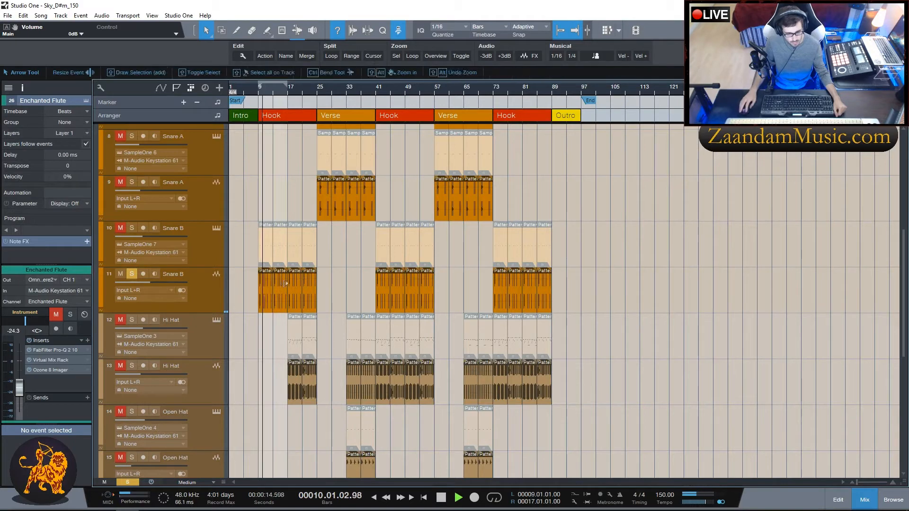
pyautogui.click(131, 274)
pyautogui.press('space')
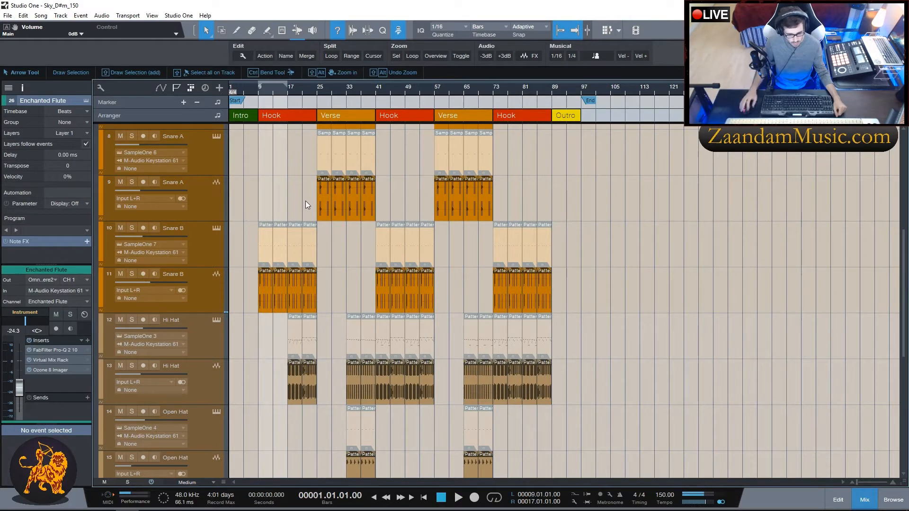
# Step: View the Hi Hat instrument's sample in Sample One, then close the instrument window
pyautogui.scroll(-3, 175, 270)
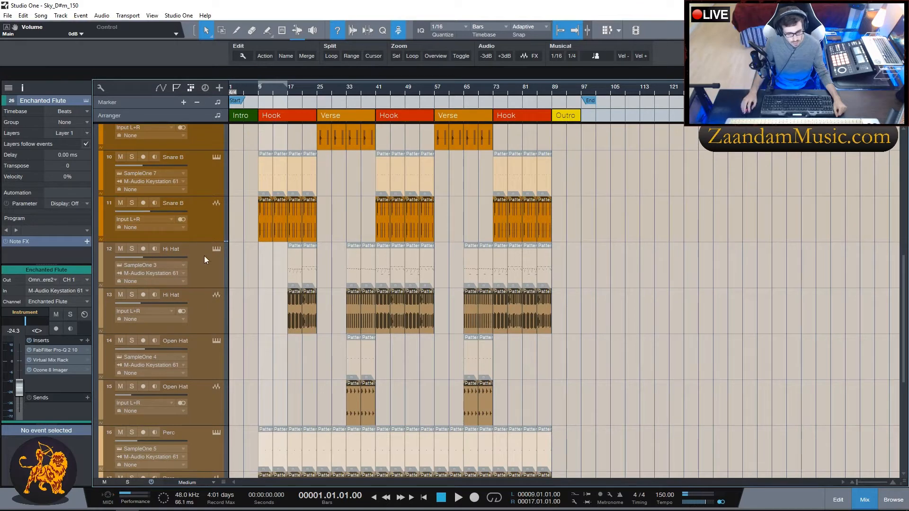
pyautogui.click(217, 249)
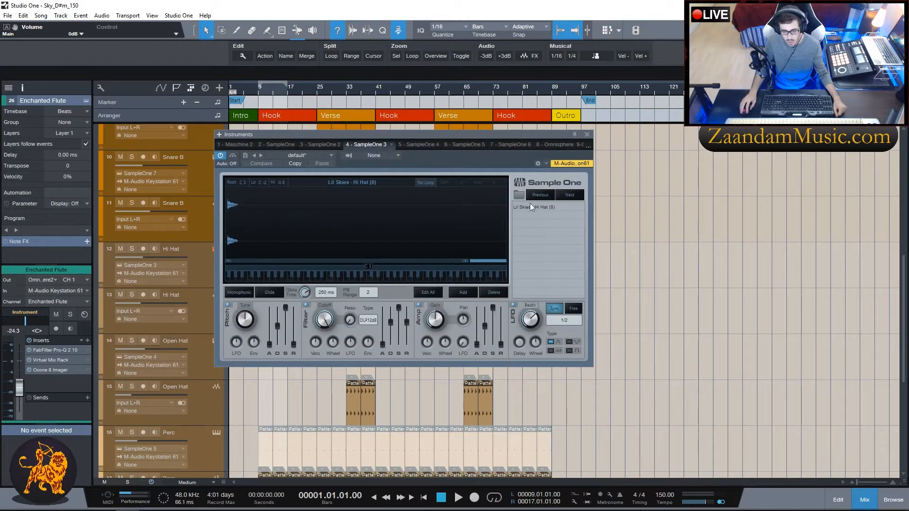
pyautogui.click(587, 135)
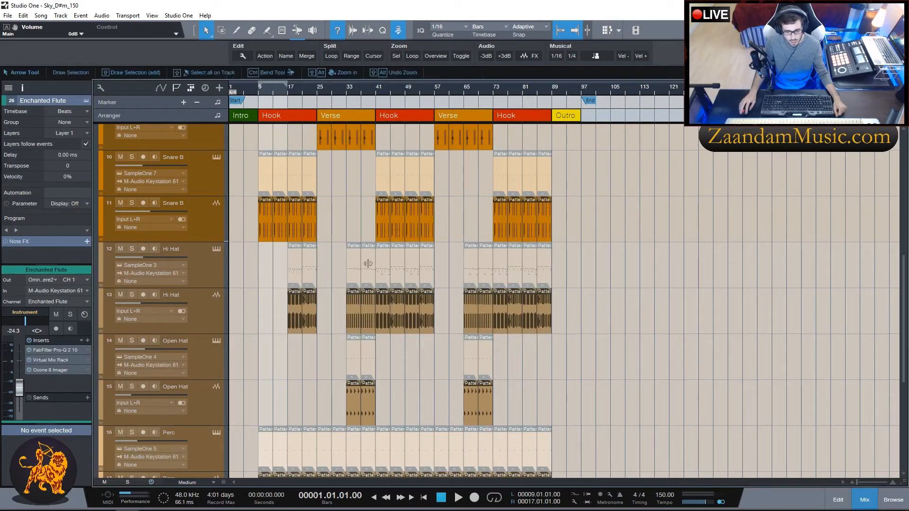
# Step: Audition the Hi Hat audio track in solo from bar 17, then stop playback and turn its solo off
pyautogui.click(291, 103)
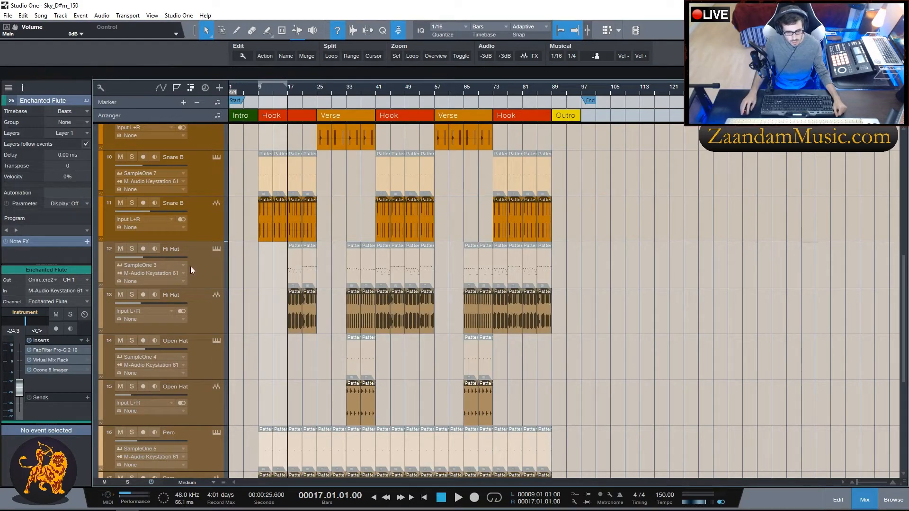
pyautogui.click(132, 297)
pyautogui.press('space')
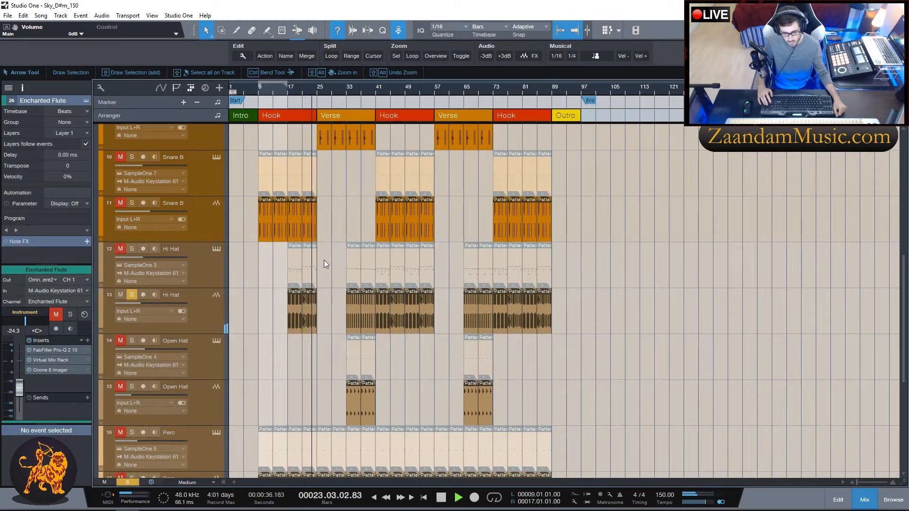
pyautogui.press('space')
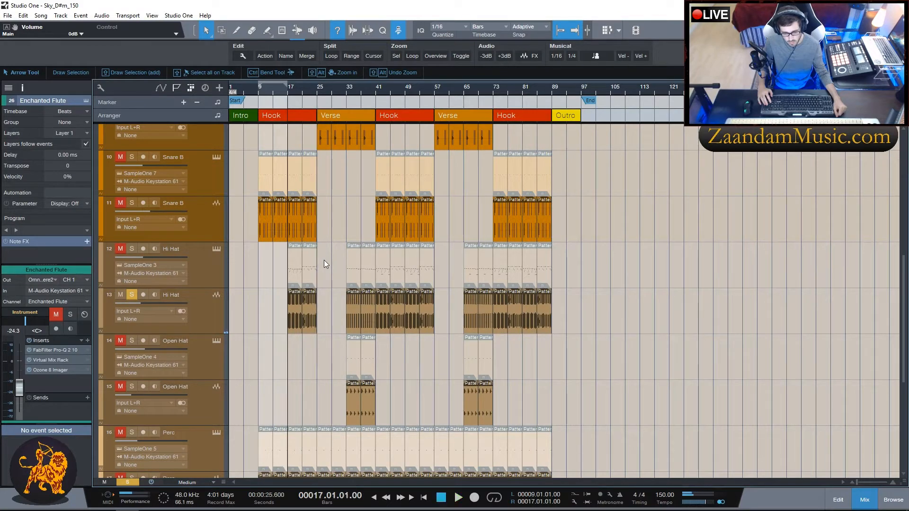
pyautogui.click(132, 296)
# Step: View the Open Hat instrument's sample in Sample One, then close the instrument window
pyautogui.keyDown('ctrl'); pyautogui.scroll(3, 389, 209); pyautogui.keyUp('ctrl')
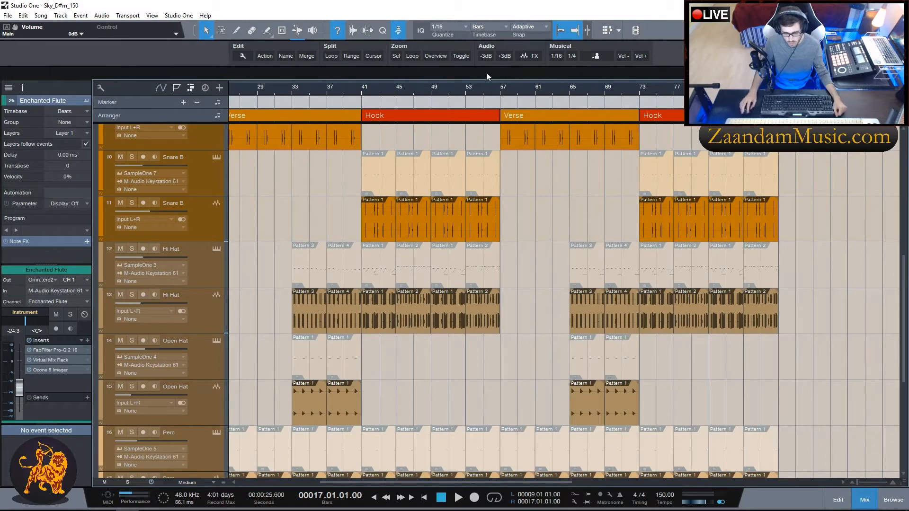
pyautogui.moveTo(371, 482); pyautogui.dragTo(315, 482)
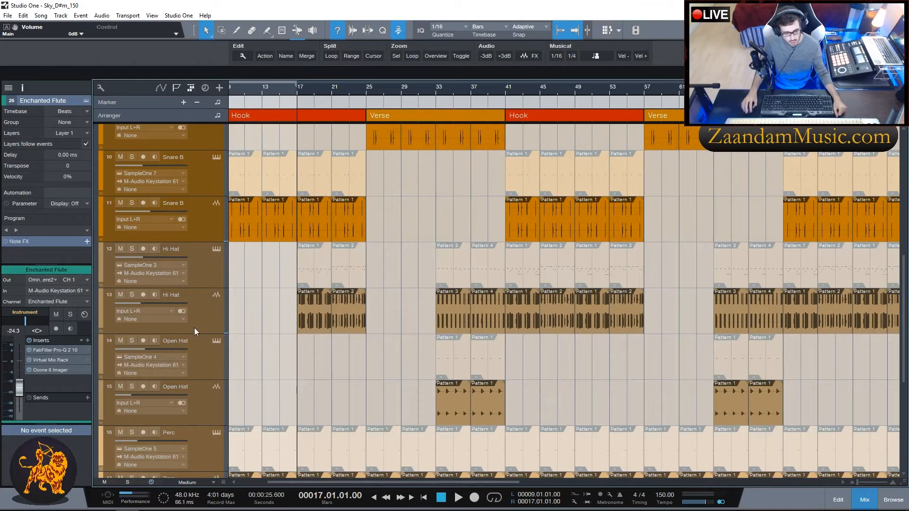
pyautogui.scroll(-3, 194, 332)
pyautogui.click(217, 291)
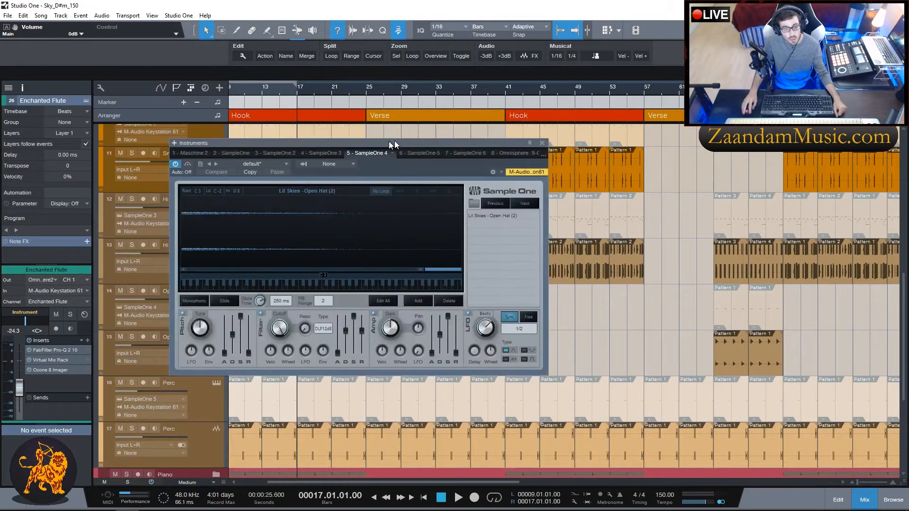
pyautogui.moveTo(394, 141); pyautogui.dragTo(494, 180)
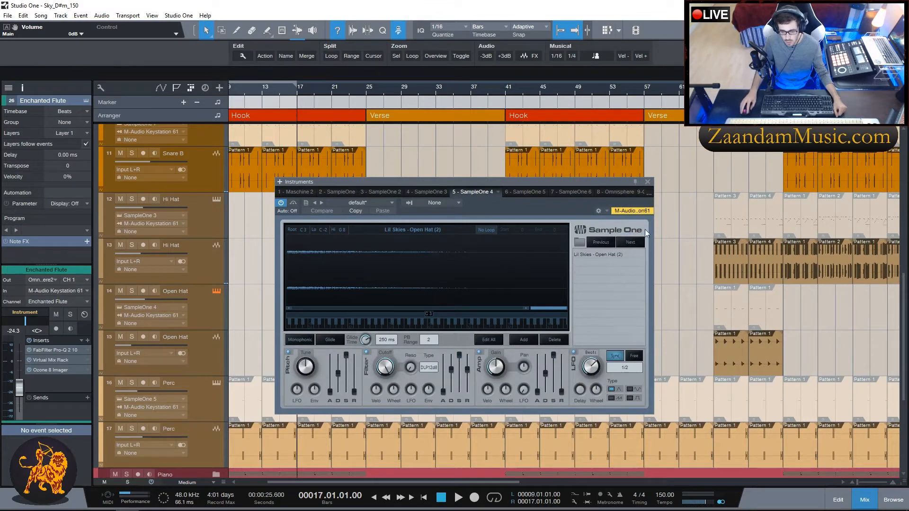
pyautogui.click(648, 182)
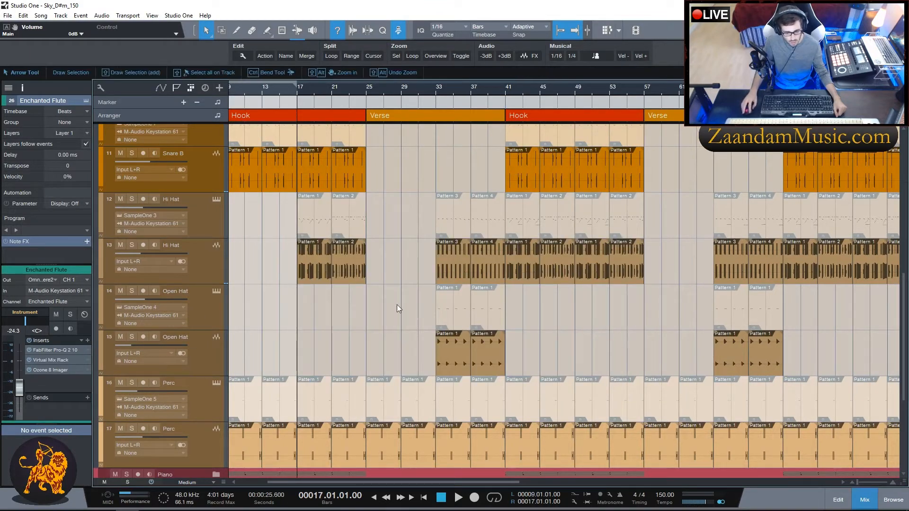
# Step: Audition the Open Hat audio track in solo from bar 33, then stop playback
pyautogui.click(132, 337)
pyautogui.click(437, 93)
pyautogui.press('space')
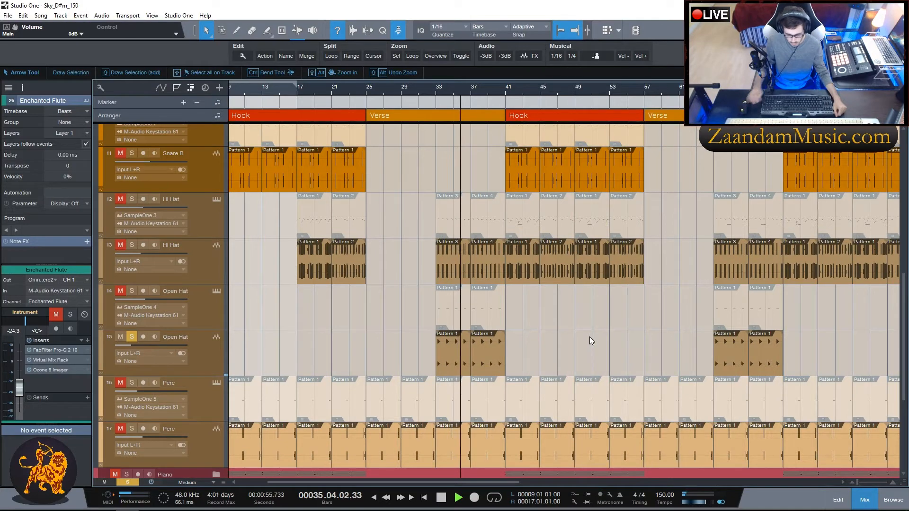
pyautogui.press('space')
# Step: Return the playback cursor to the song start and switch the solo from Open Hat to the Perc audio track
pyautogui.press('Home')
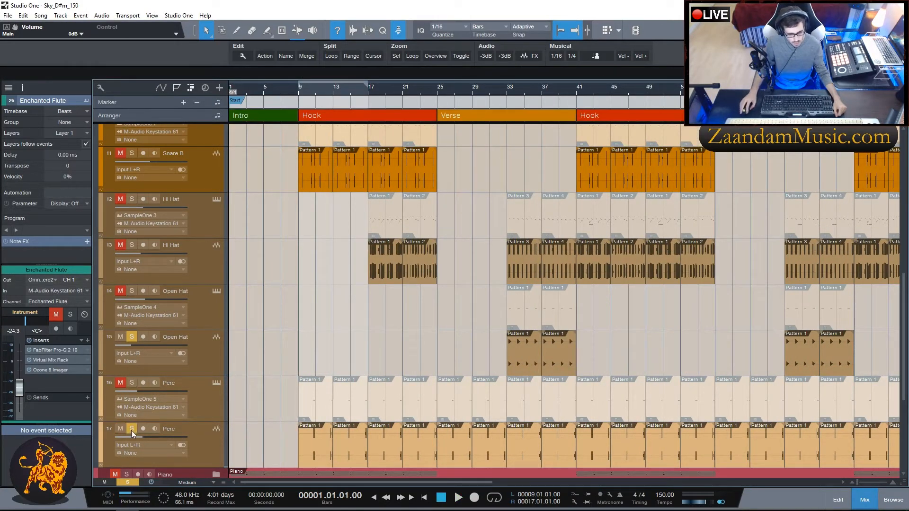
pyautogui.click(131, 337)
pyautogui.click(120, 337)
# Step: View the Perc instrument's sample in Sample One, then close the instrument window
pyautogui.click(216, 431)
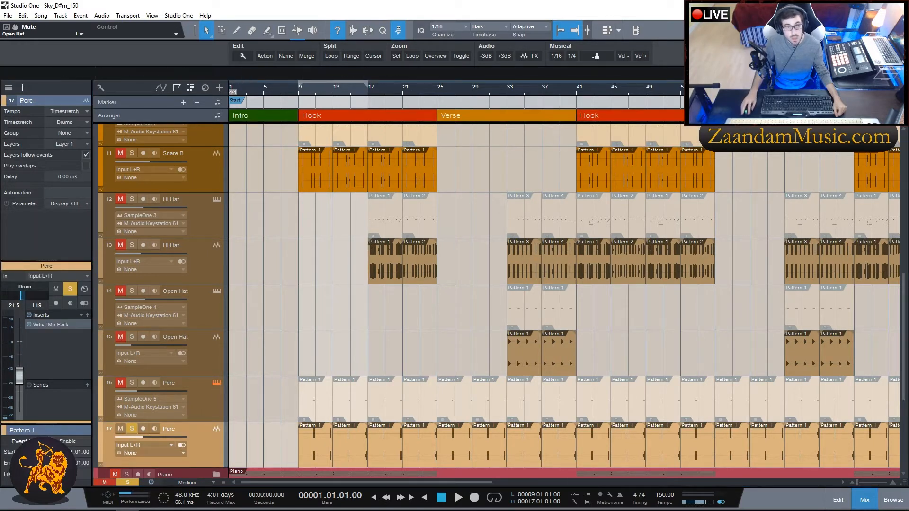
pyautogui.moveTo(173, 167); pyautogui.dragTo(440, 177)
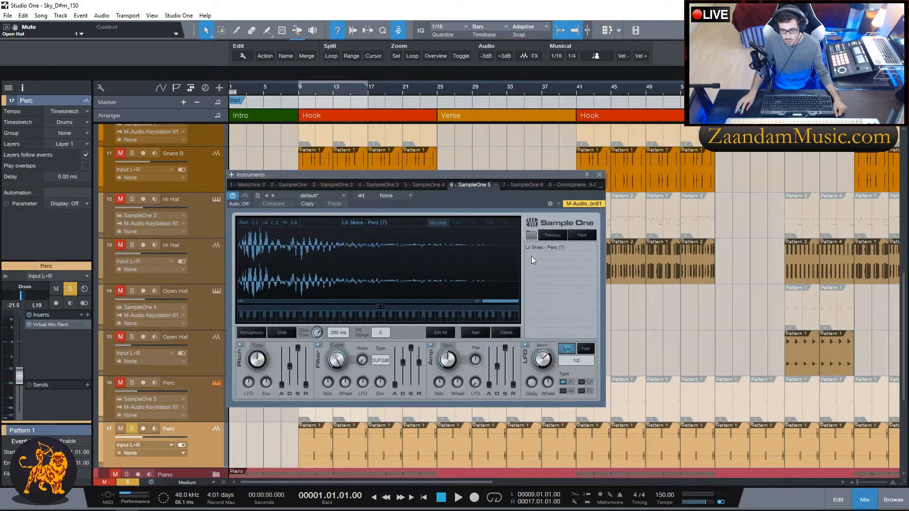
pyautogui.click(601, 186)
pyautogui.click(601, 179)
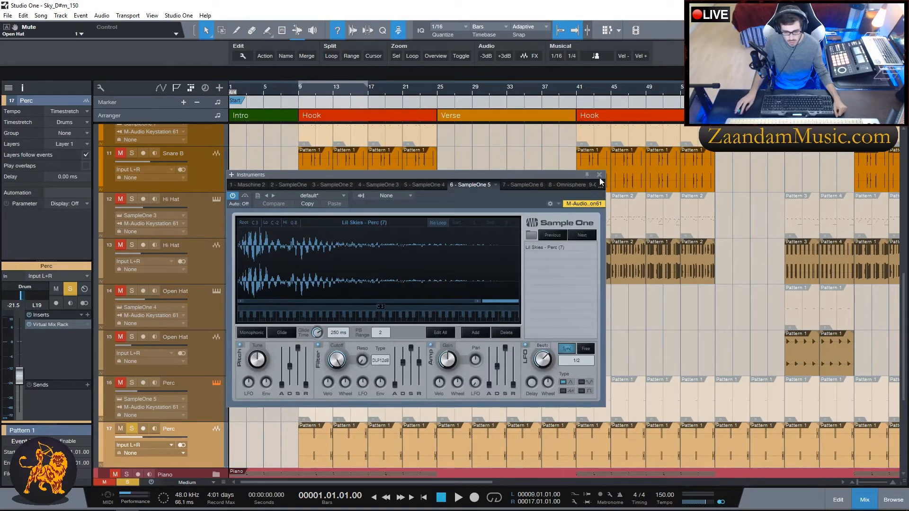
pyautogui.click(599, 175)
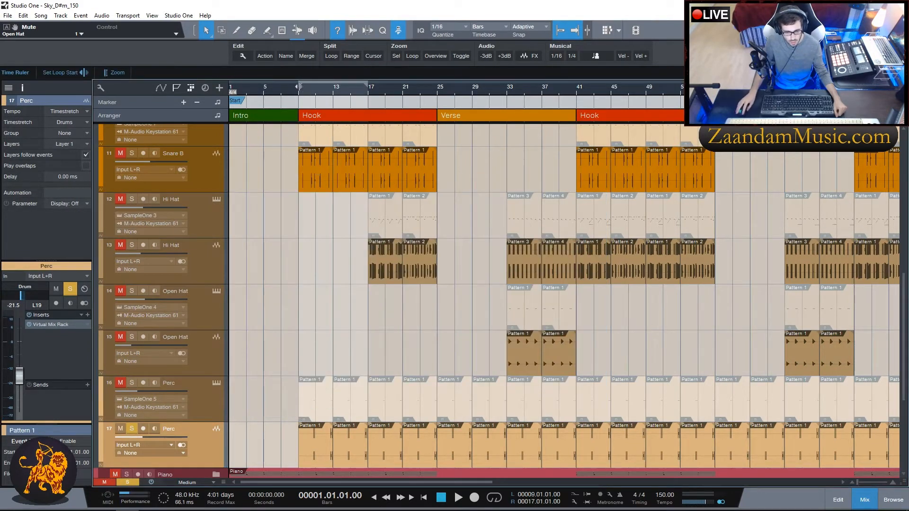
# Step: Audition the soloed Perc audio track from bar 9, then stop playback and clear all track mutes and solos
pyautogui.click(300, 86)
pyautogui.press('space')
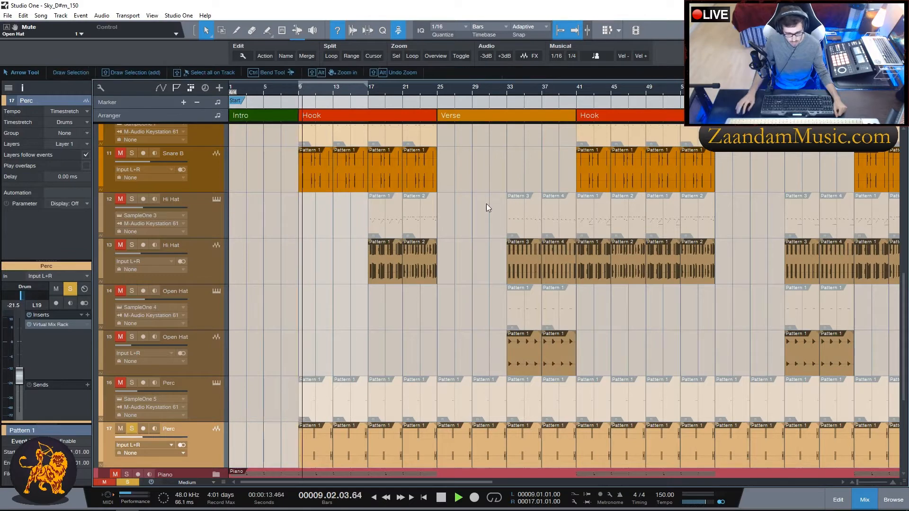
pyautogui.scroll(-5, 280, 270)
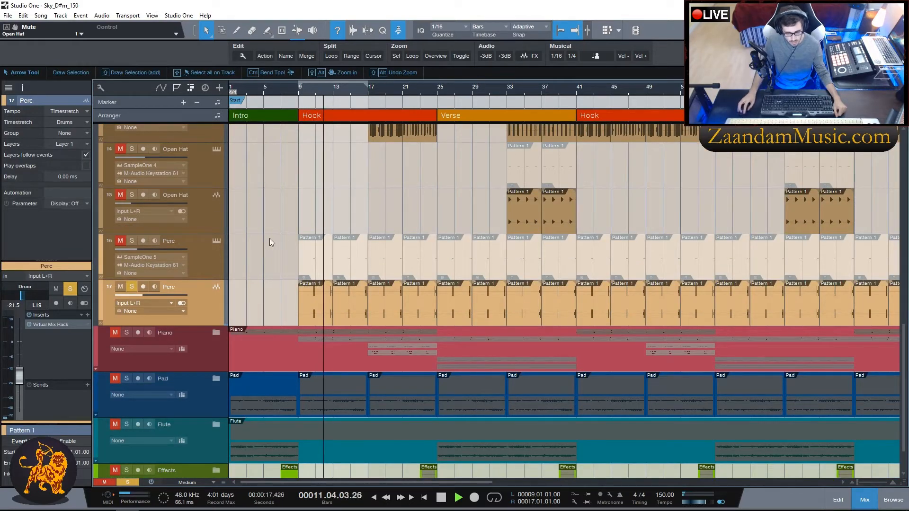
pyautogui.scroll(1, 269, 238)
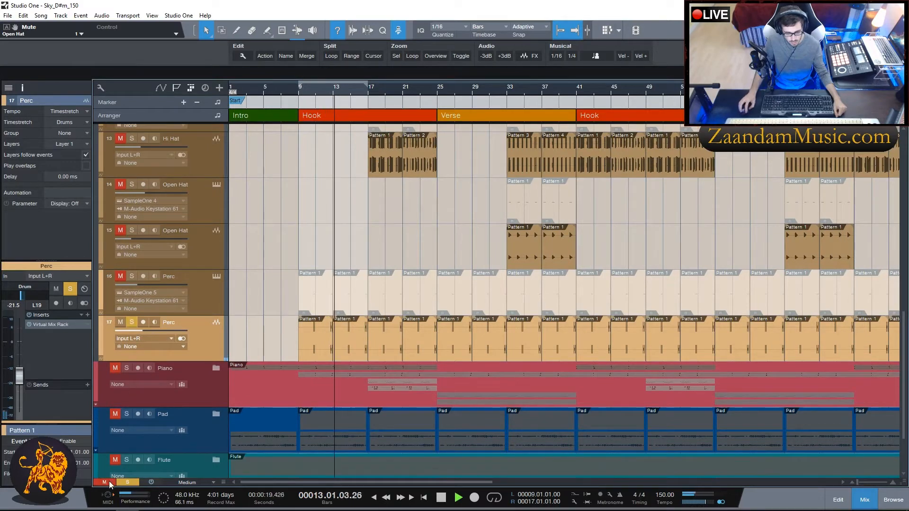
pyautogui.press('space')
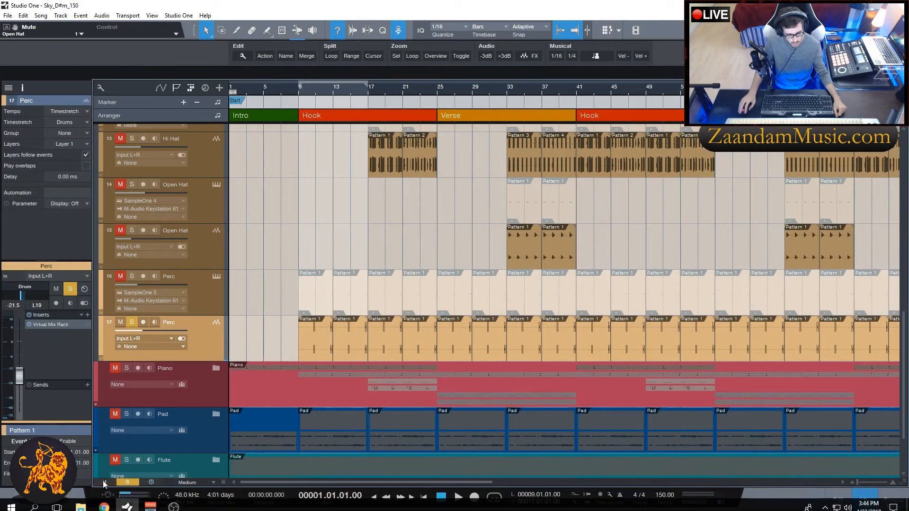
# Step: Solo the Drums folder and play its tracks from the verse at bar 25
pyautogui.scroll(8, 246, 280)
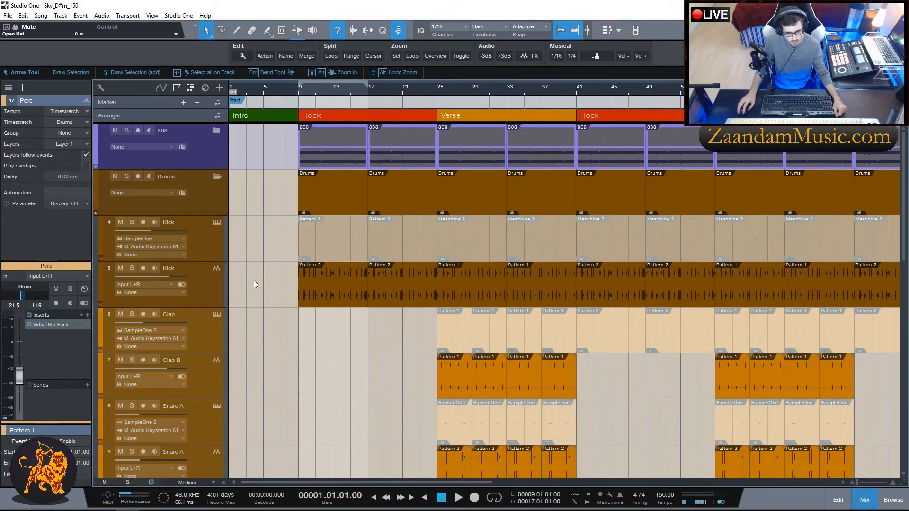
pyautogui.click(115, 130)
pyautogui.click(126, 176)
pyautogui.press('space')
pyautogui.click(444, 100)
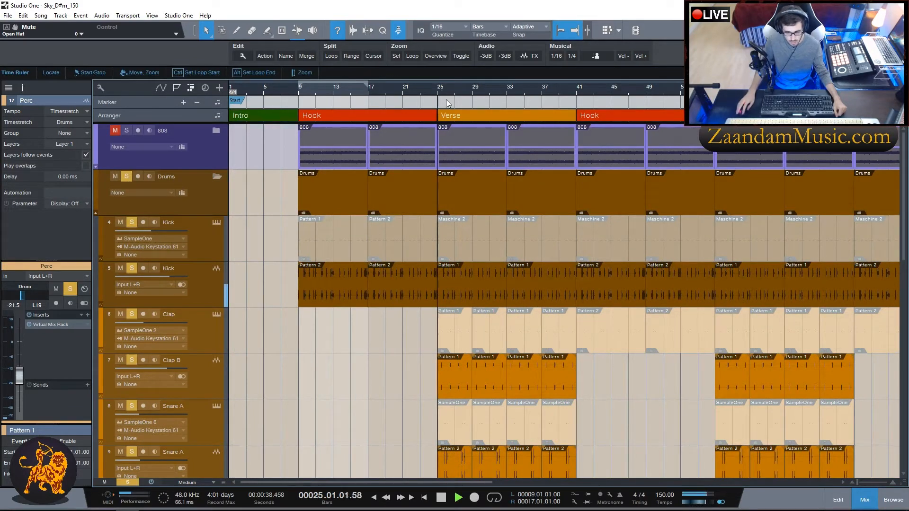
pyautogui.scroll(-2, 390, 356)
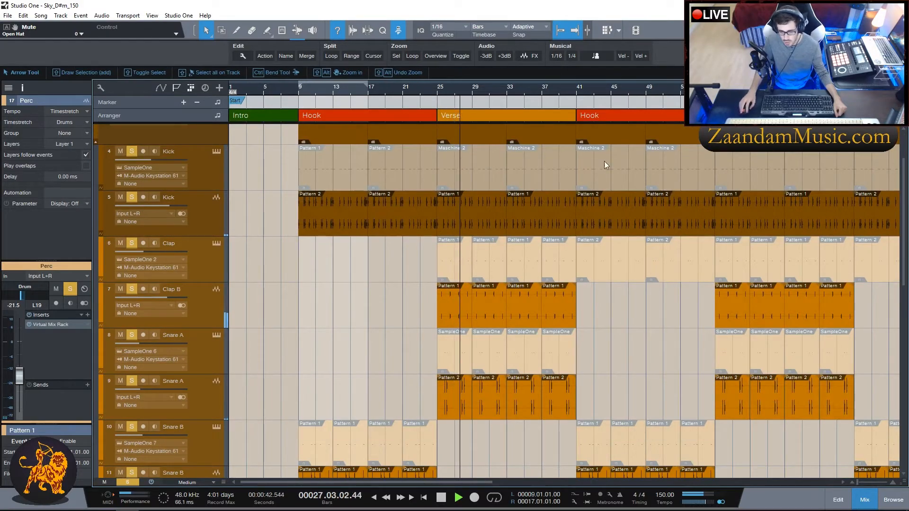
# Step: Play the soloed drums from the hook at bar 41, add the 808 folder to the solo, and return playback to the song start
pyautogui.click(576, 92)
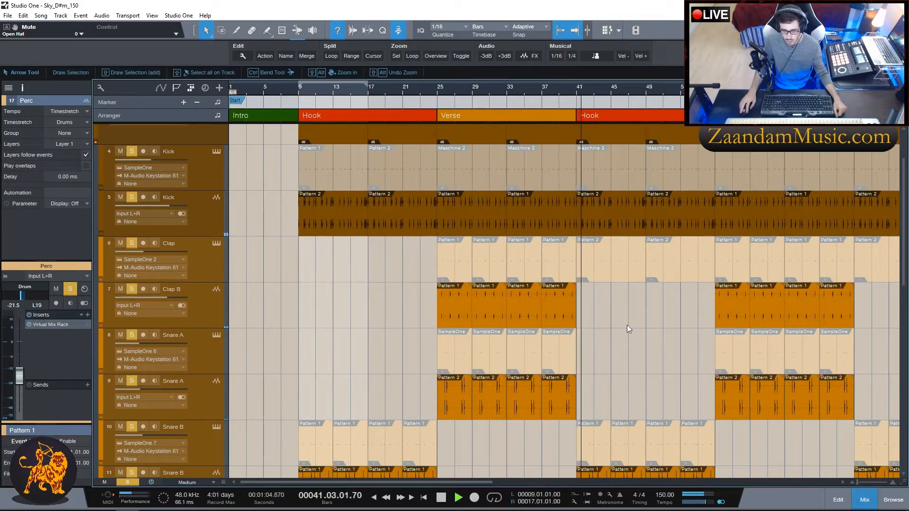
pyautogui.scroll(3, 332, 327)
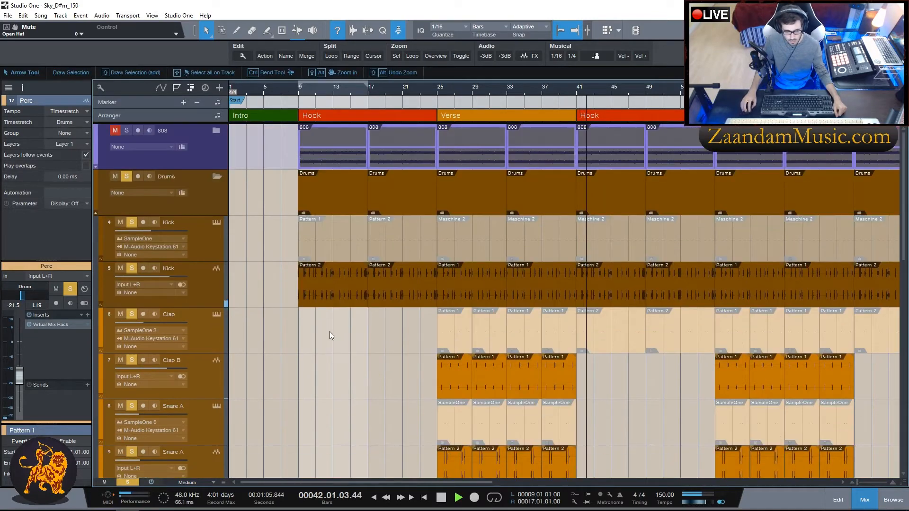
pyautogui.click(115, 131)
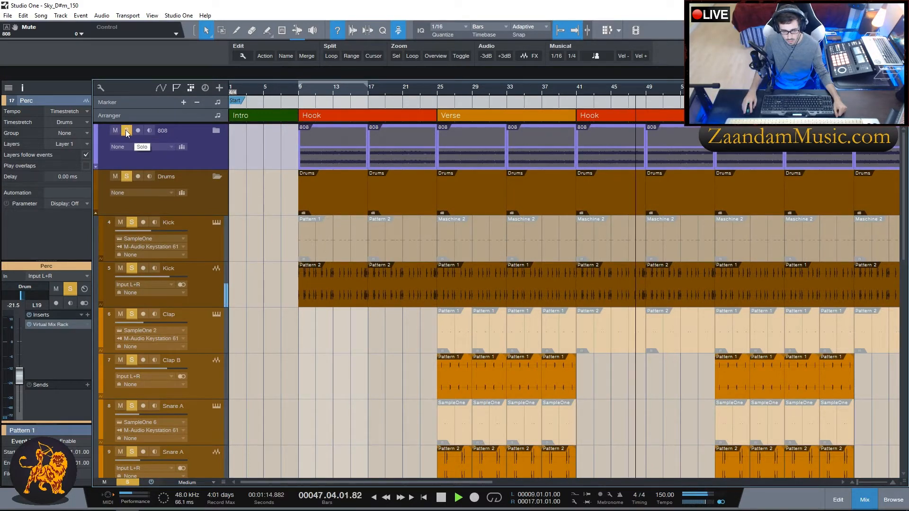
pyautogui.press('KP_0')
pyautogui.press('KP_0')
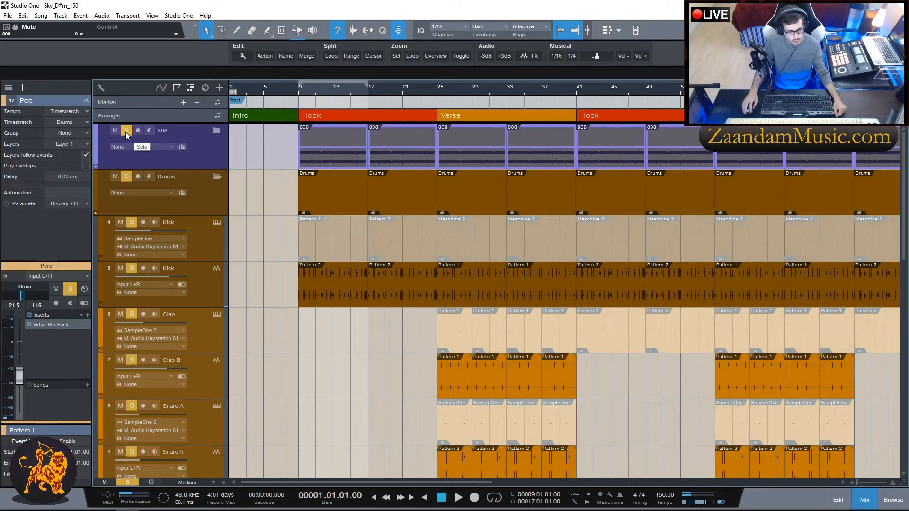
# Step: Collapse the Drums folder, clear all solos, and expand the Piano folder to show its tracks
pyautogui.click(221, 178)
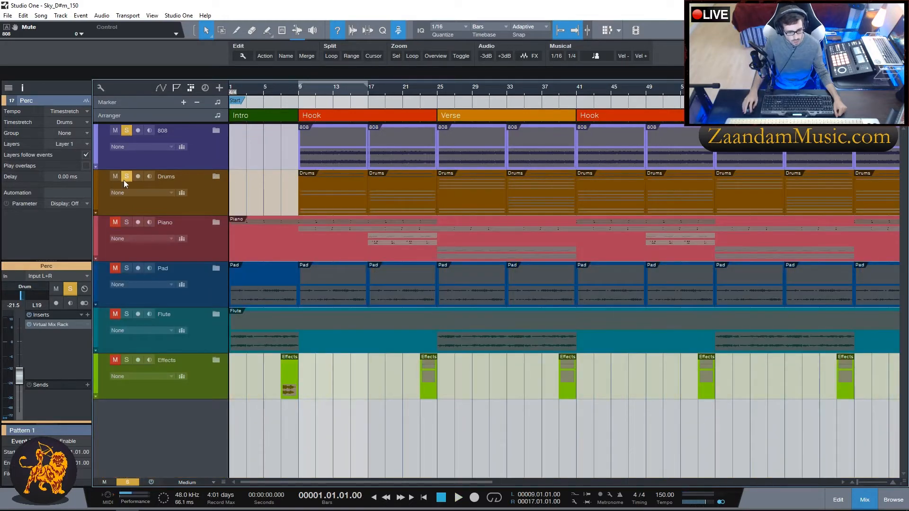
pyautogui.click(126, 483)
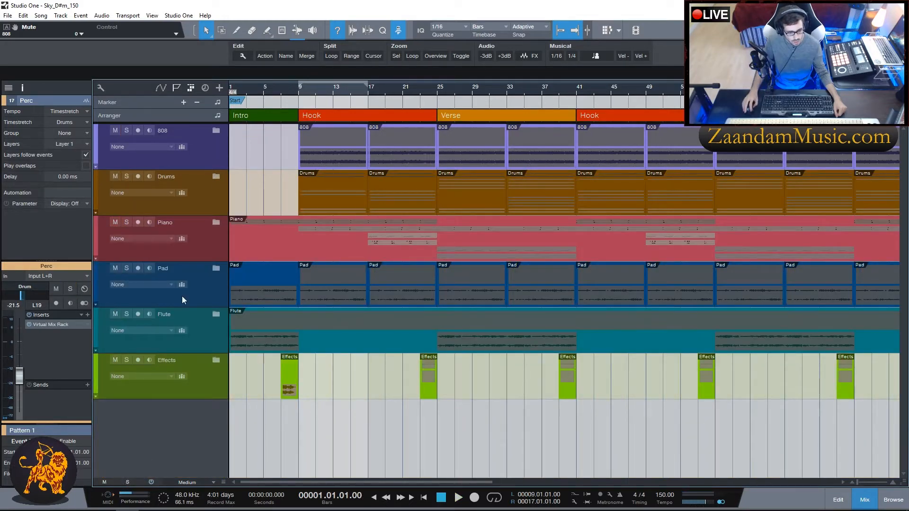
pyautogui.click(217, 223)
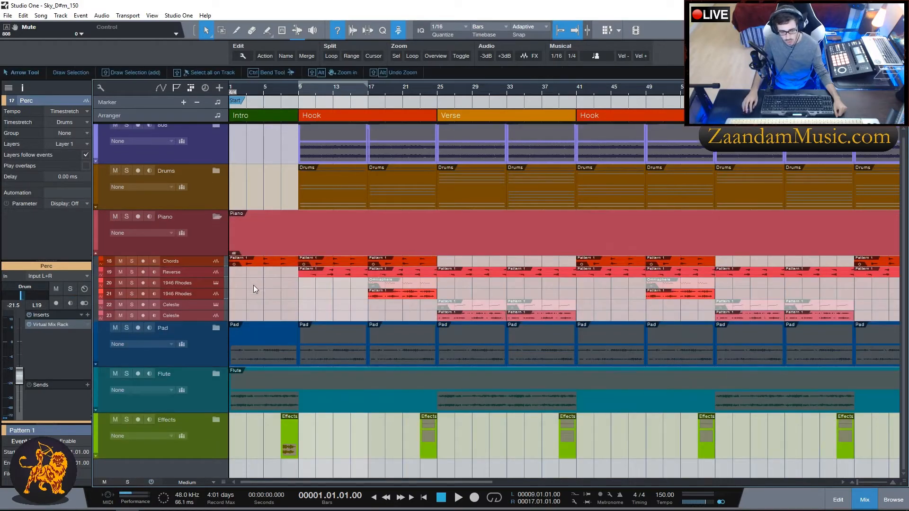
# Step: Audition the Chords track in solo from the song start, then clear its solo and stop playback
pyautogui.click(196, 263)
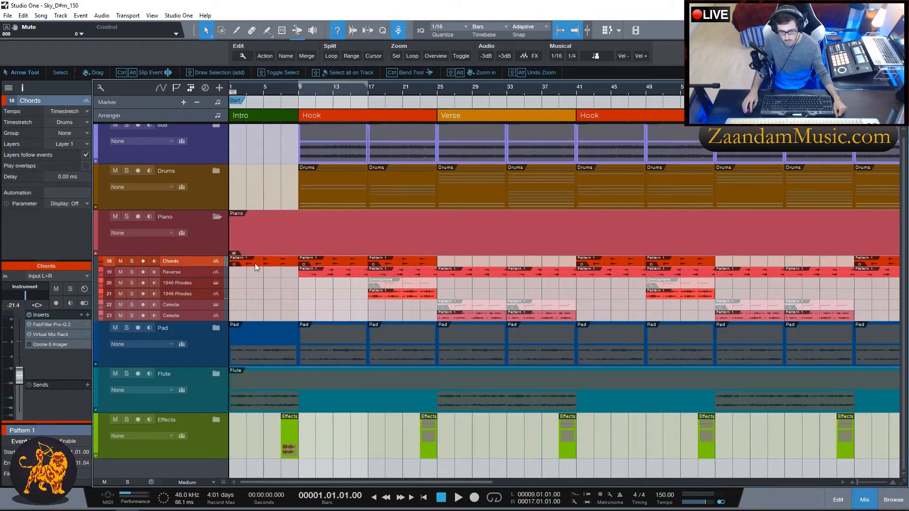
pyautogui.press('s')
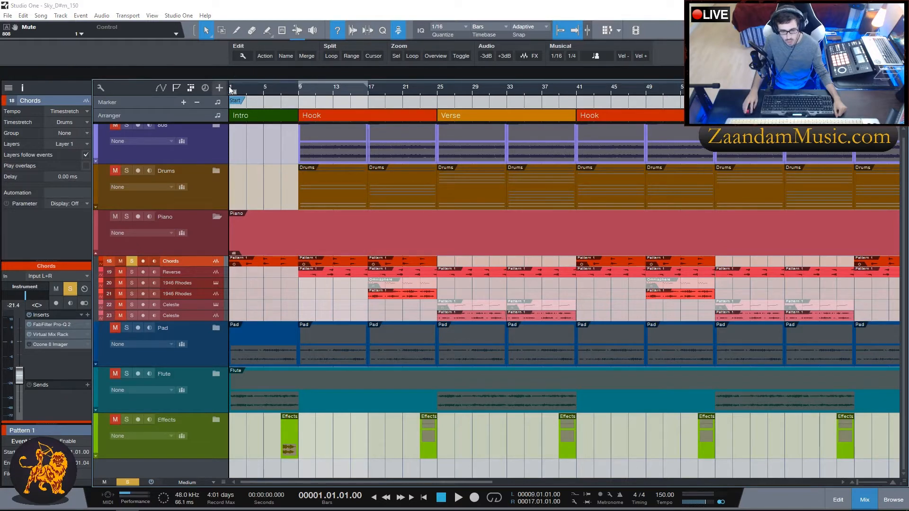
pyautogui.press('t')
pyautogui.click(535, 330)
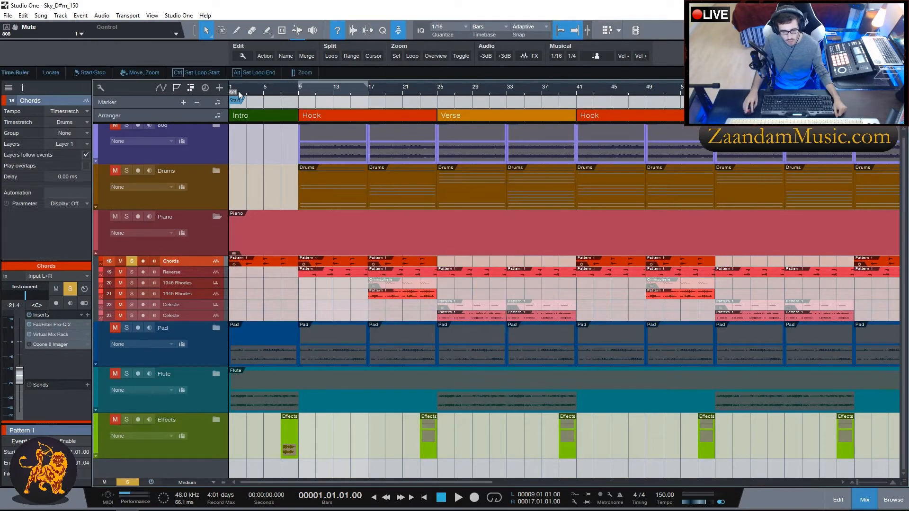
pyautogui.press('space')
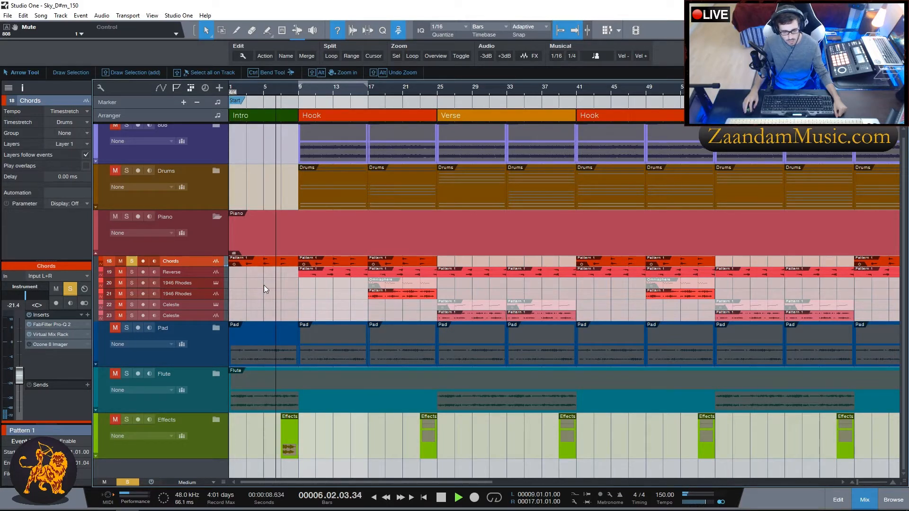
pyautogui.click(132, 262)
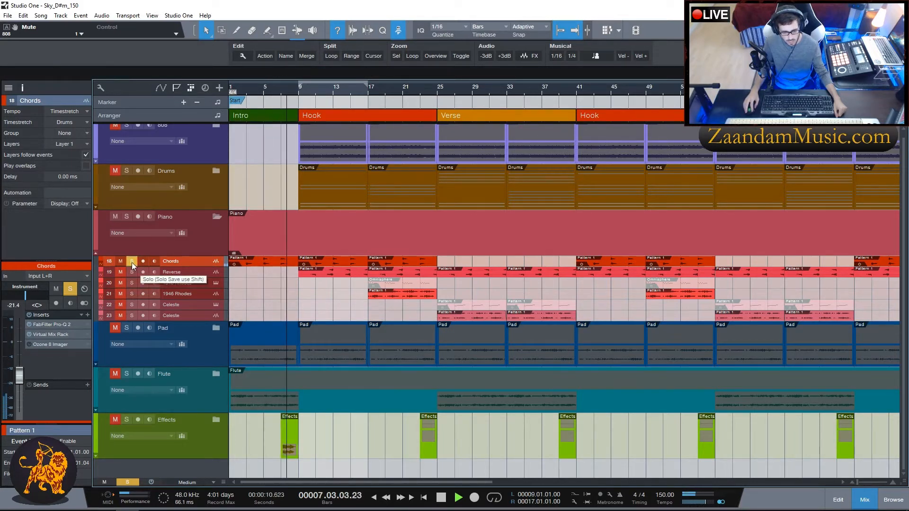
pyautogui.press('space')
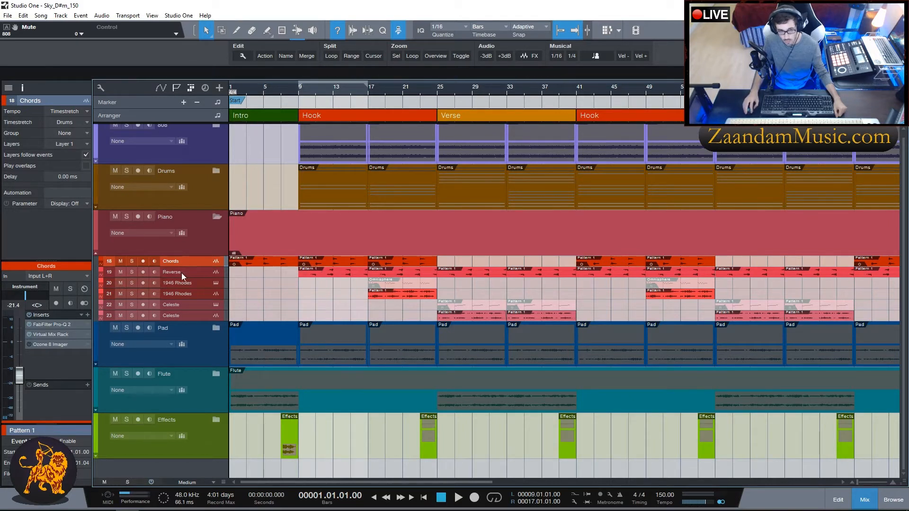
# Step: Audition the Reverse track in solo from the first hook at bar 9, then stop playback
pyautogui.click(131, 272)
pyautogui.click(298, 90)
pyautogui.press('space')
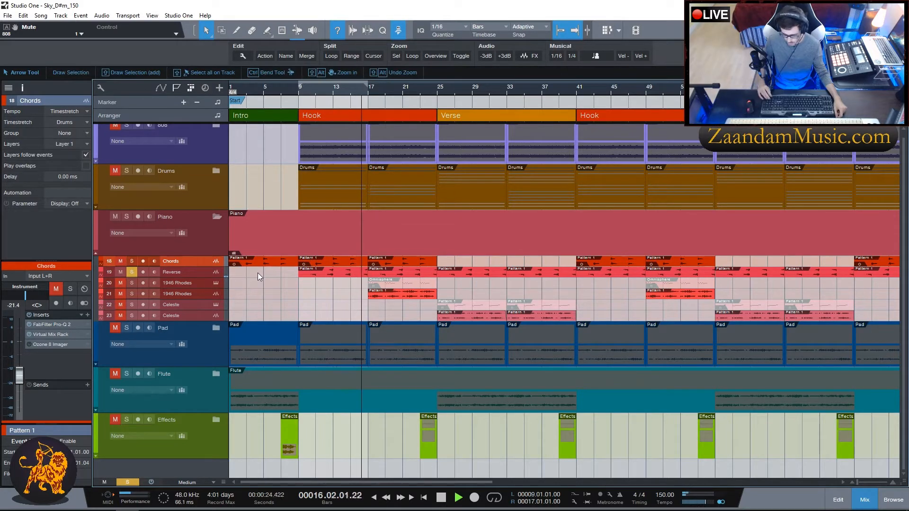
pyautogui.press('space')
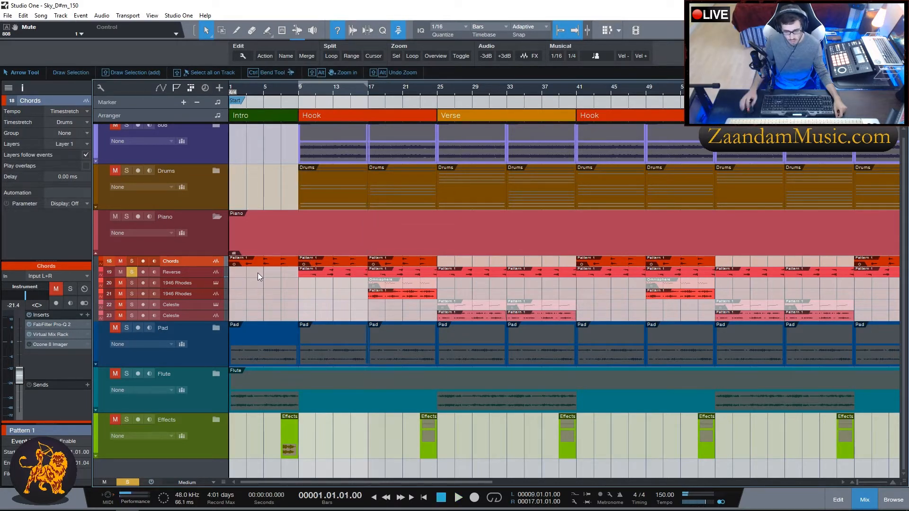
# Step: Audition Chords and Reverse soloed together from bar 9, enlarge both tracks to compare their waveforms, then stop playback
pyautogui.click(299, 92)
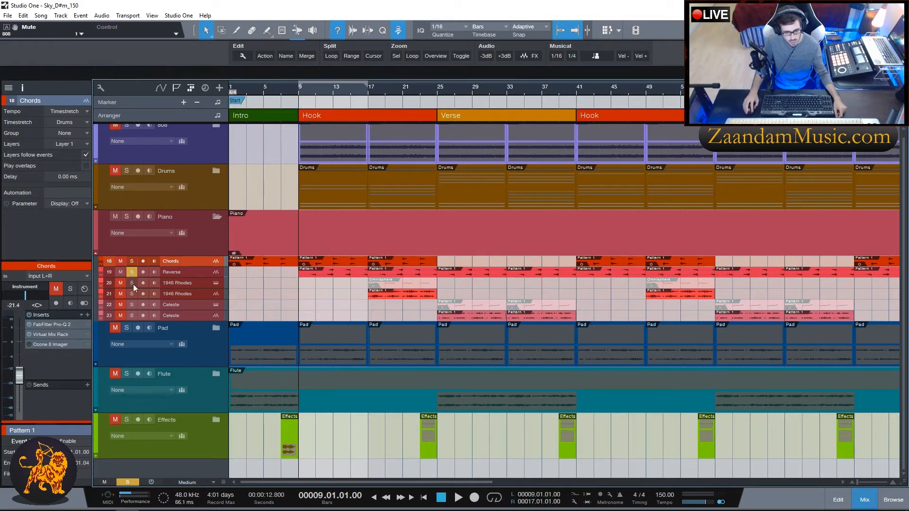
pyautogui.moveTo(131, 271); pyautogui.dragTo(131, 262)
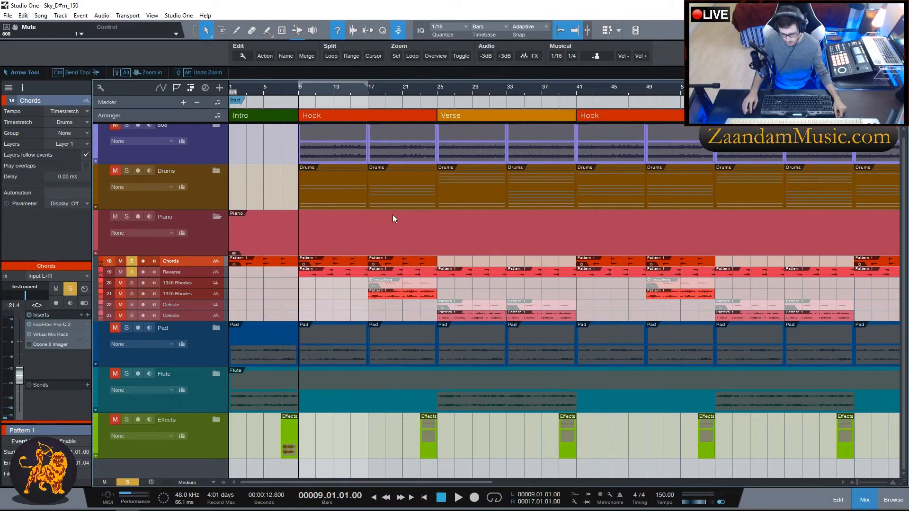
pyautogui.press('space')
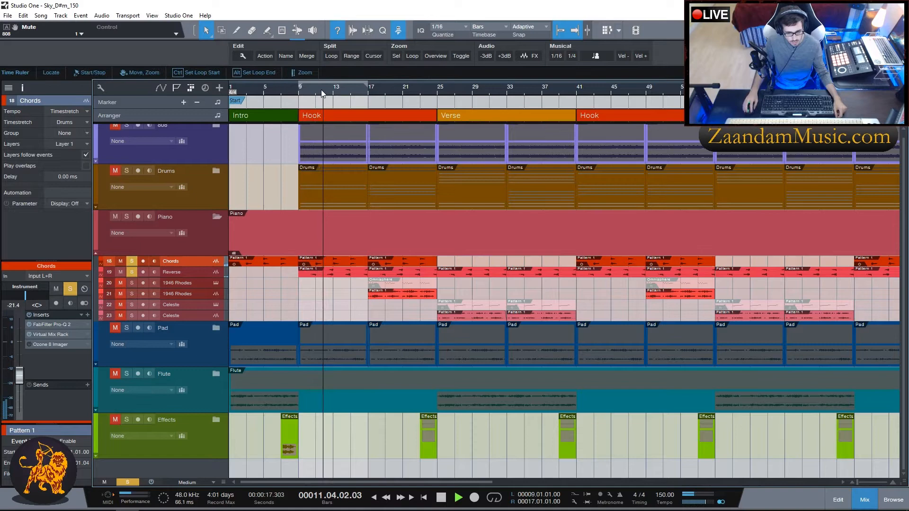
pyautogui.scroll(5, 321, 89)
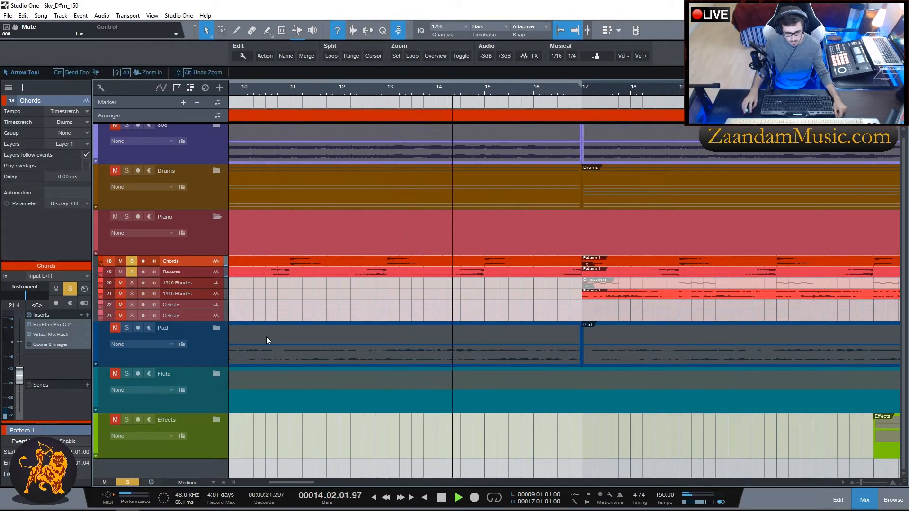
pyautogui.moveTo(189, 278)
pyautogui.mouseDown()
pyautogui.moveTo(190, 295)
pyautogui.moveTo(192, 274)
pyautogui.moveTo(195, 288)
pyautogui.mouseUp()
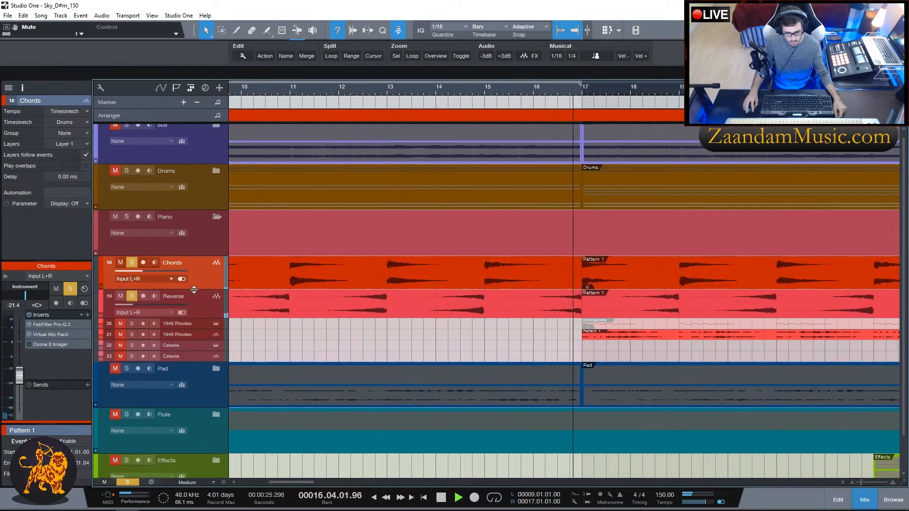
pyautogui.press('space')
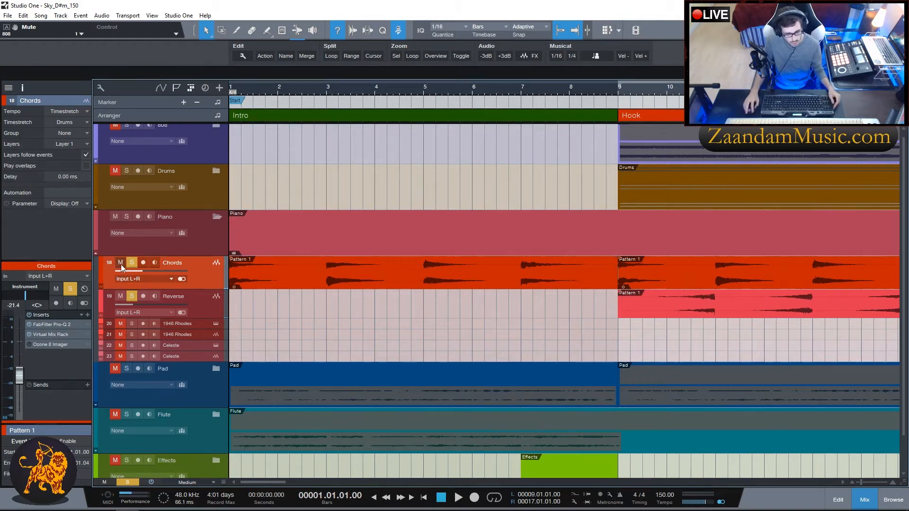
# Step: View the 1946 Rhodes instrument's Keyscape patch in Omnisphere, then close the instrument window
pyautogui.click(193, 323)
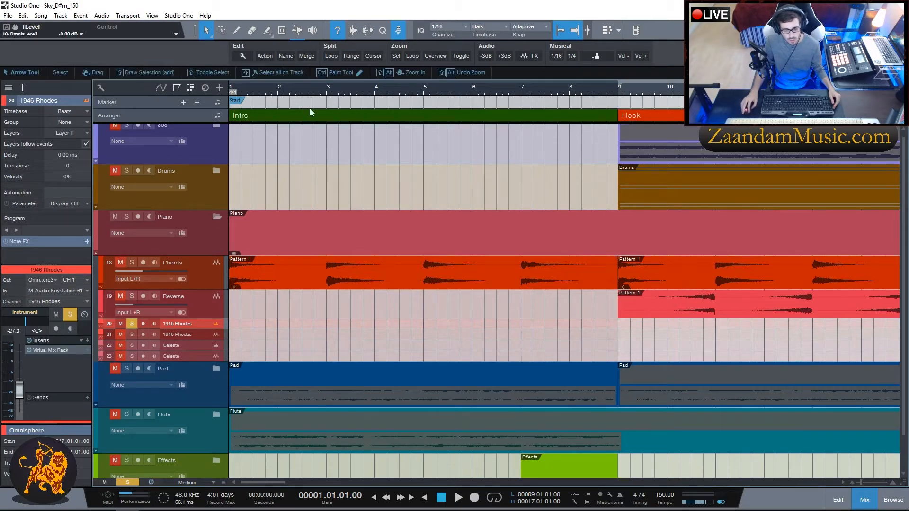
pyautogui.moveTo(284, 1); pyautogui.dragTo(445, 94)
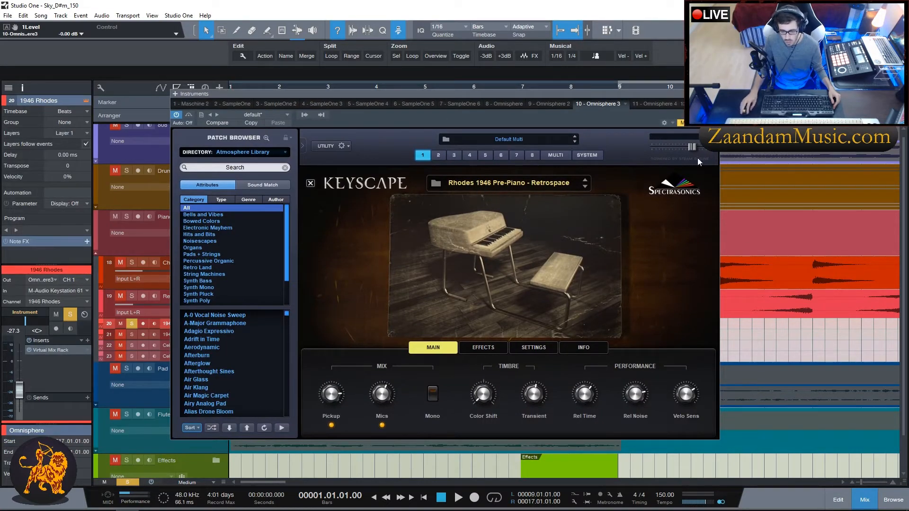
pyautogui.click(715, 94)
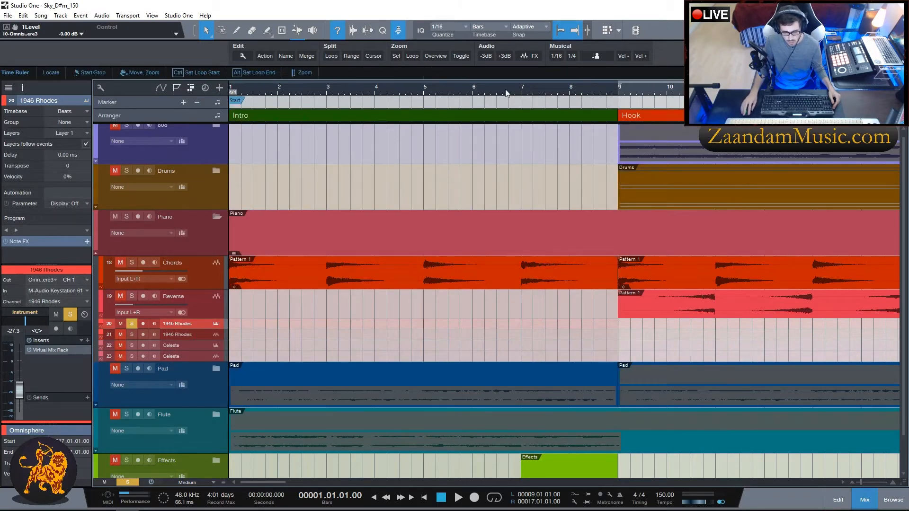
# Step: Audition the 1946 Rhodes audio track in solo from the hook's second half at bar 17, then stop playback and clear its solo
pyautogui.hotkey('shift', 'f')
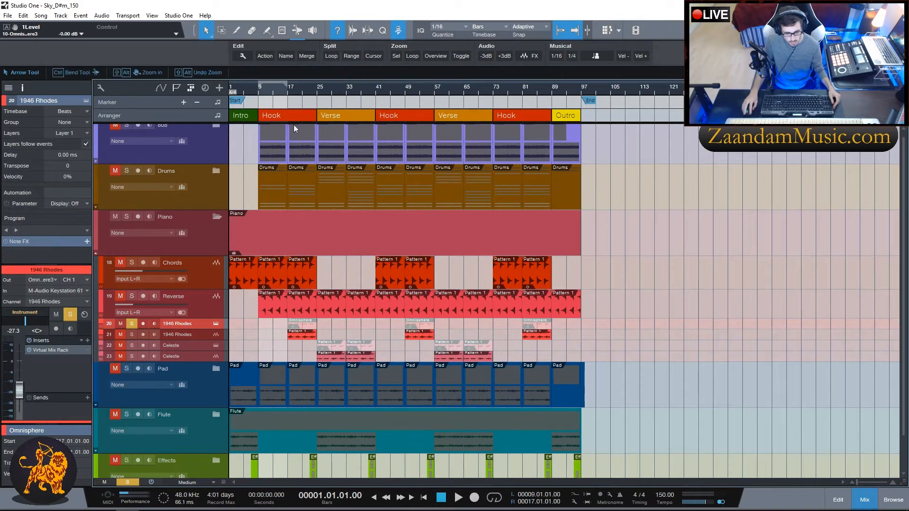
pyautogui.click(287, 91)
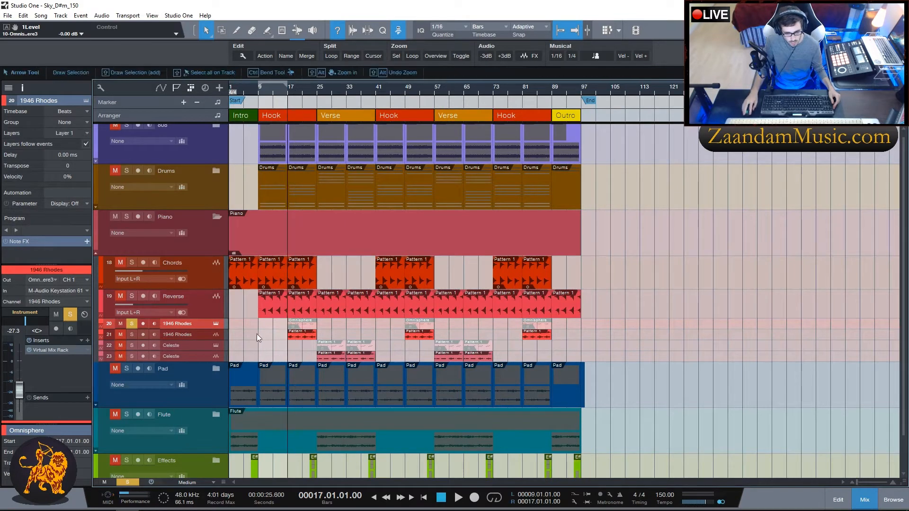
pyautogui.click(132, 335)
pyautogui.press('space')
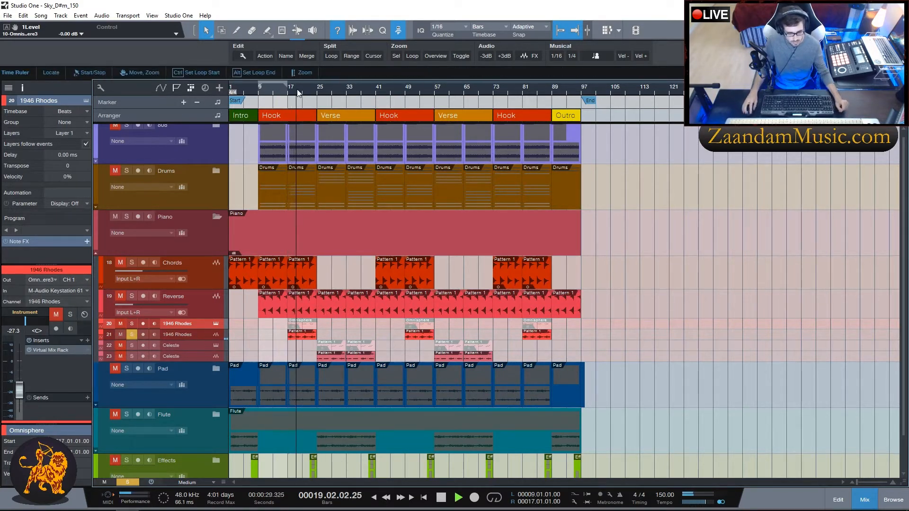
pyautogui.scroll(5, 297, 93)
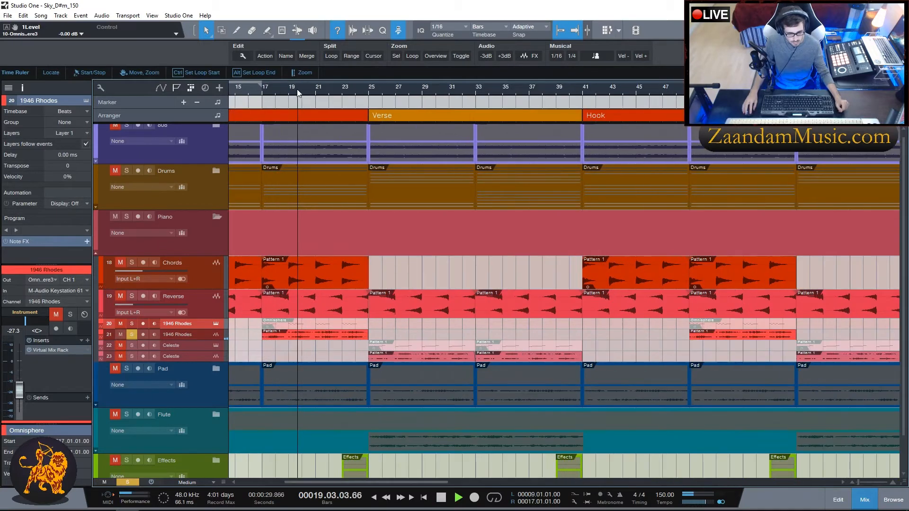
pyautogui.press('space')
pyautogui.click(131, 335)
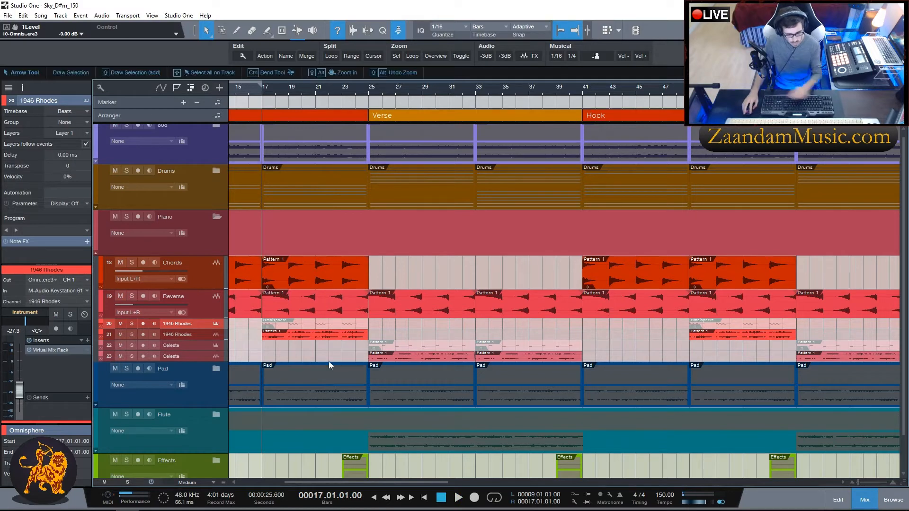
# Step: View the Celeste instrument's Keyscape patch in Omnisphere, then close the instrument window
pyautogui.click(185, 346)
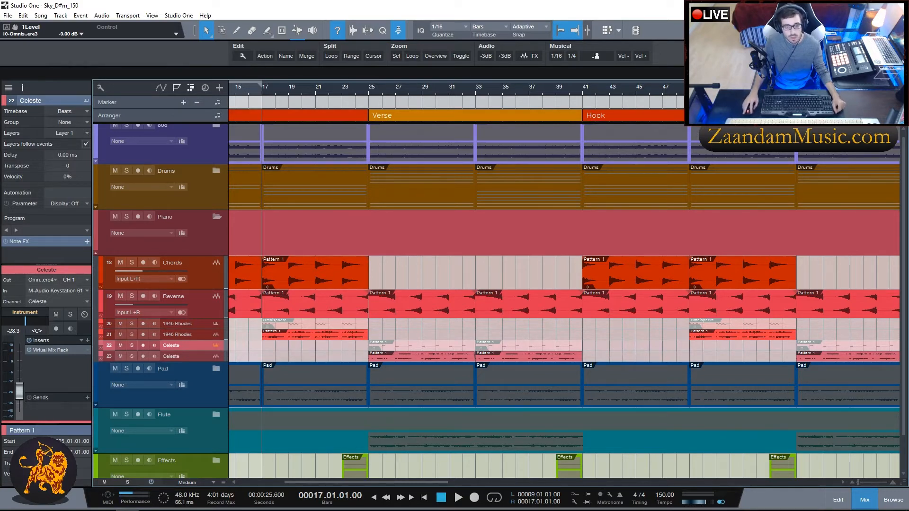
pyautogui.moveTo(0, 69); pyautogui.dragTo(428, 104)
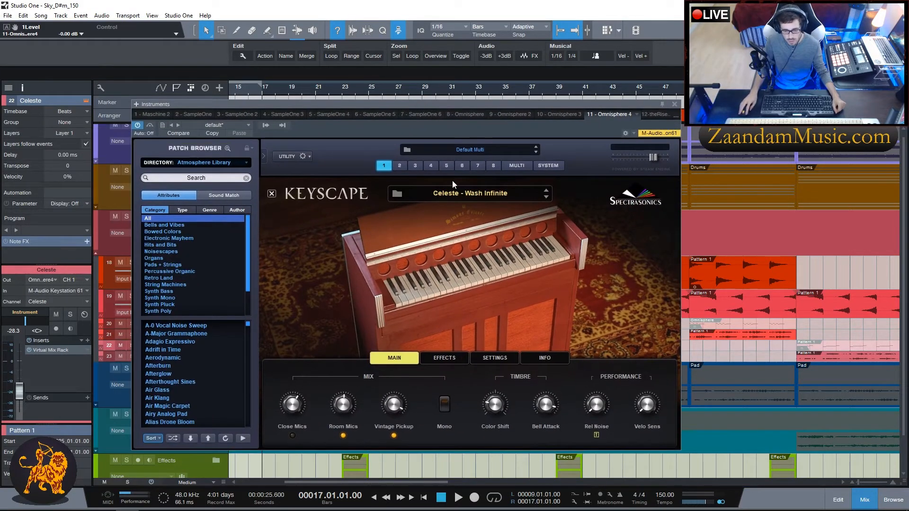
pyautogui.click(675, 105)
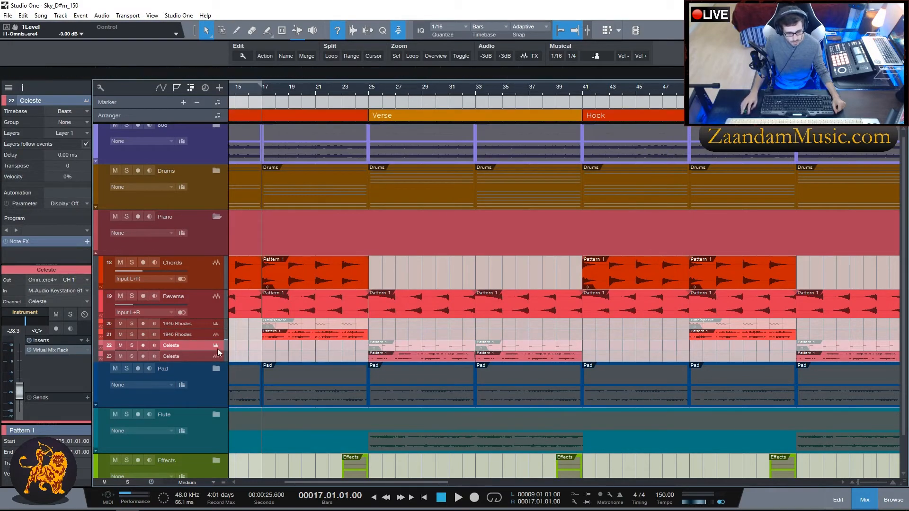
# Step: Audition the Celeste audio track in solo from the first verse at bar 25, then clear its solo and stop playback
pyautogui.click(369, 92)
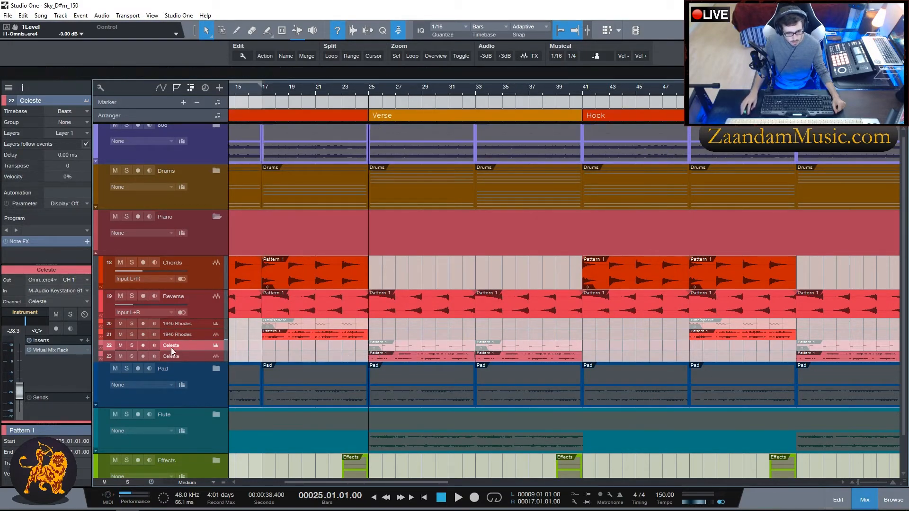
pyautogui.click(132, 356)
pyautogui.press('space')
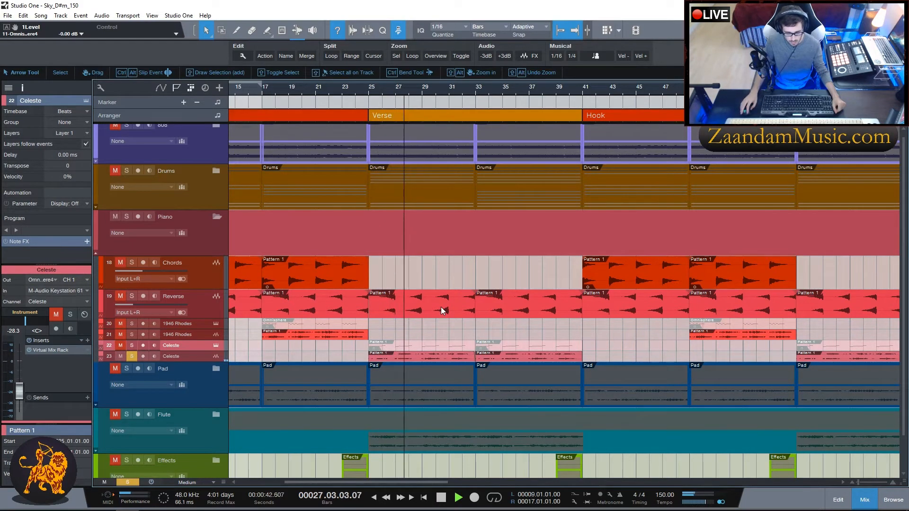
pyautogui.click(129, 356)
pyautogui.press('space')
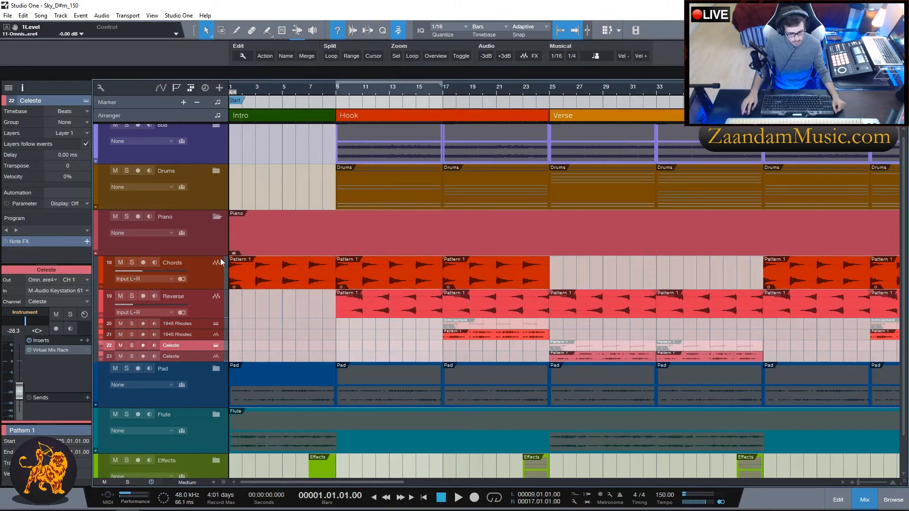
# Step: Switch from the Piano folder to the expanded Pad folder and view the Pad/Strings instrument's Omnisphere patch, then close its window
pyautogui.click(217, 218)
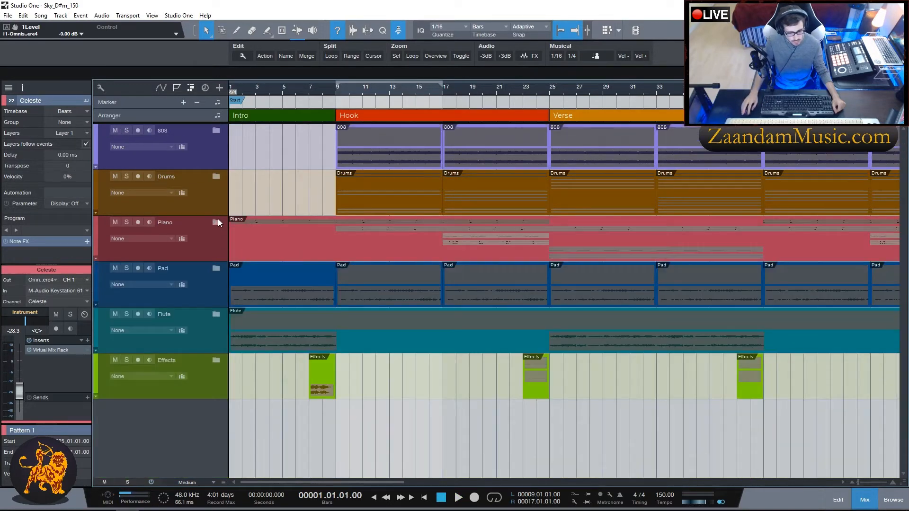
pyautogui.click(215, 269)
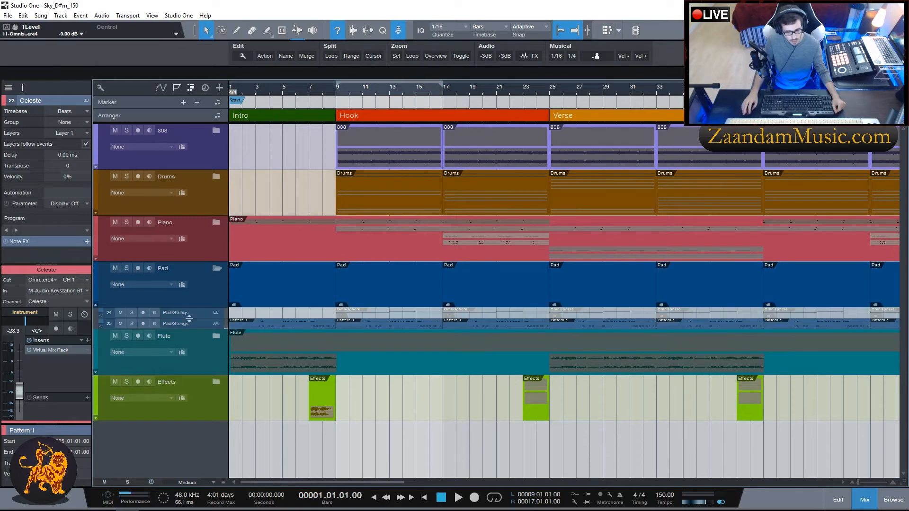
pyautogui.click(215, 313)
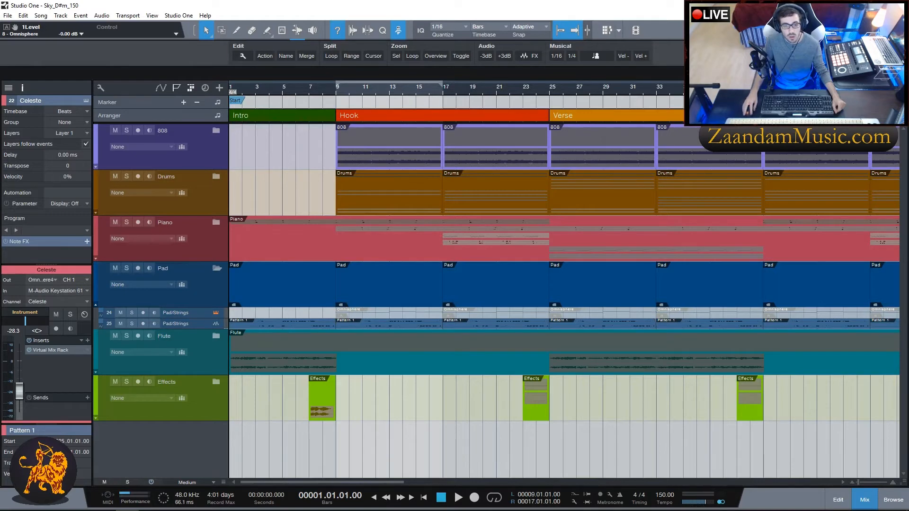
pyautogui.moveTo(1, 244); pyautogui.dragTo(482, 103)
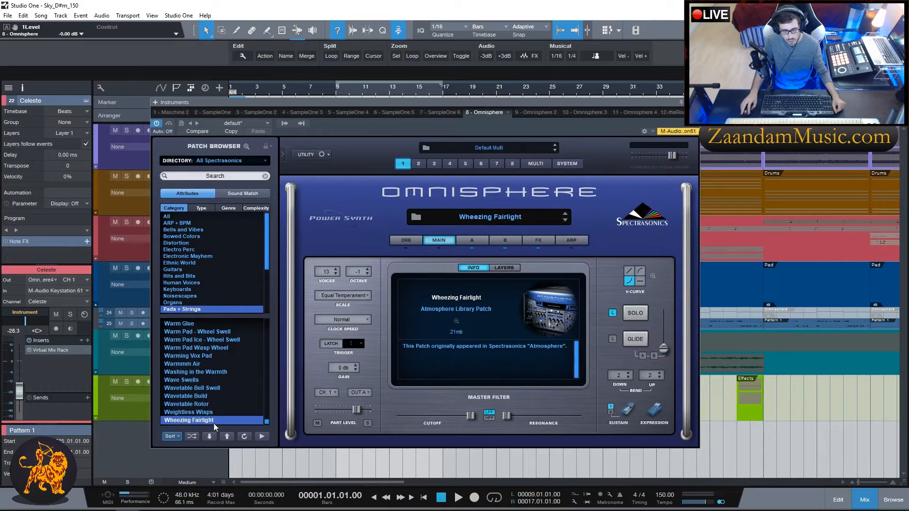
pyautogui.click(693, 103)
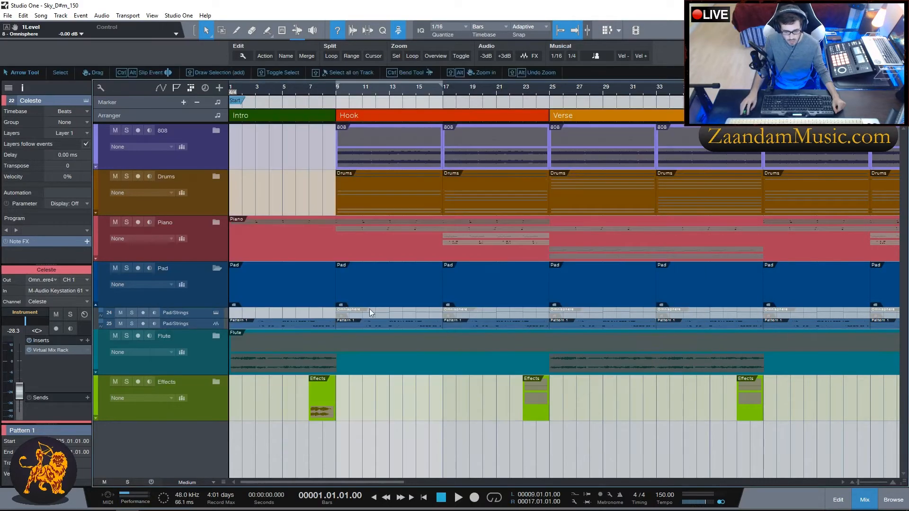
# Step: Audition the Pad/Strings audio track in solo from the song start, then stop playback and clear its solo
pyautogui.click(338, 88)
pyautogui.click(230, 90)
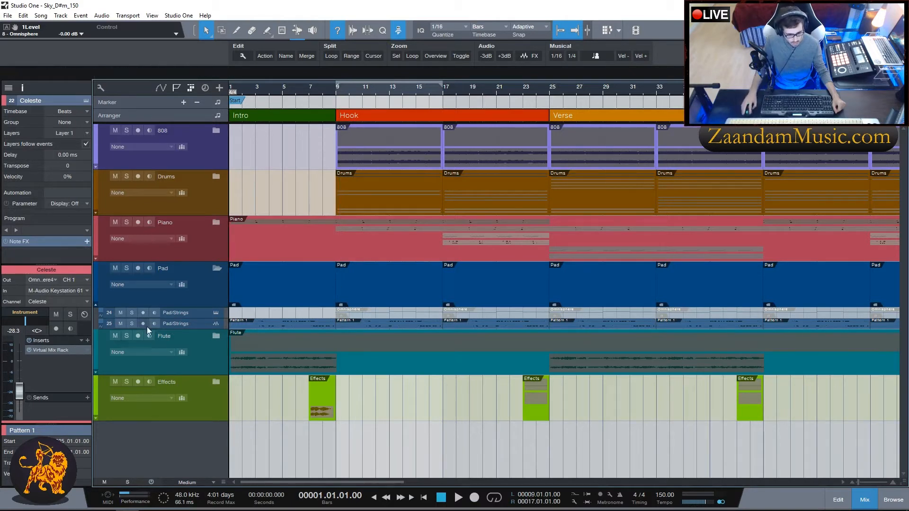
pyautogui.click(130, 324)
pyautogui.press('space')
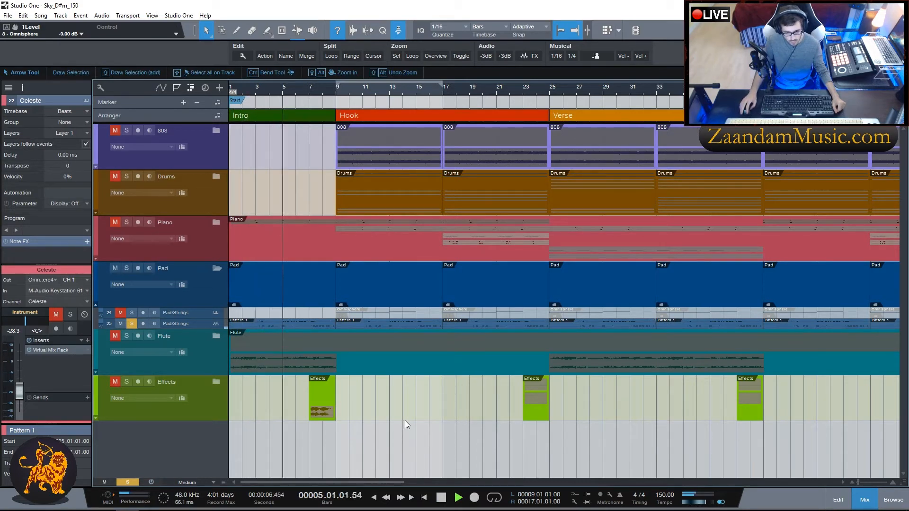
pyautogui.press('space')
pyautogui.click(132, 323)
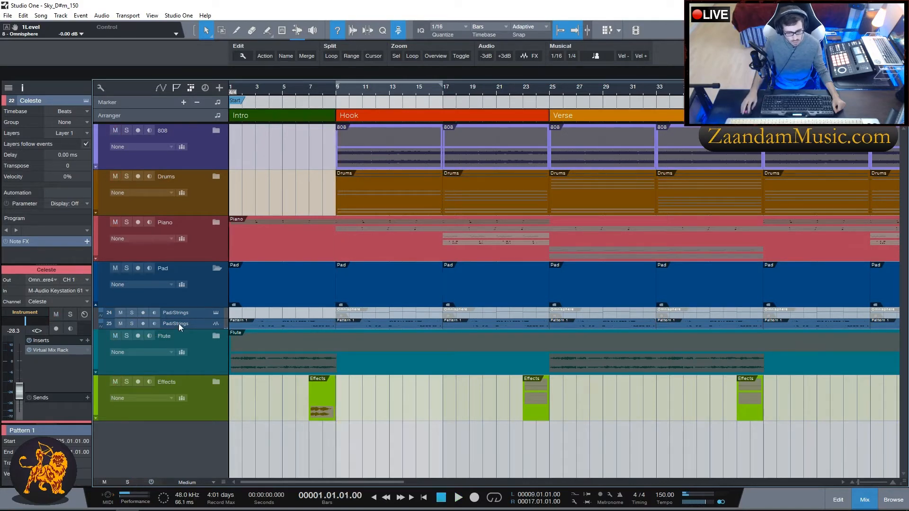
# Step: Switch from the Pad folder to the expanded Flute folder and view the Enchanted Flute instrument's Omnisphere patch, then close its window
pyautogui.click(217, 269)
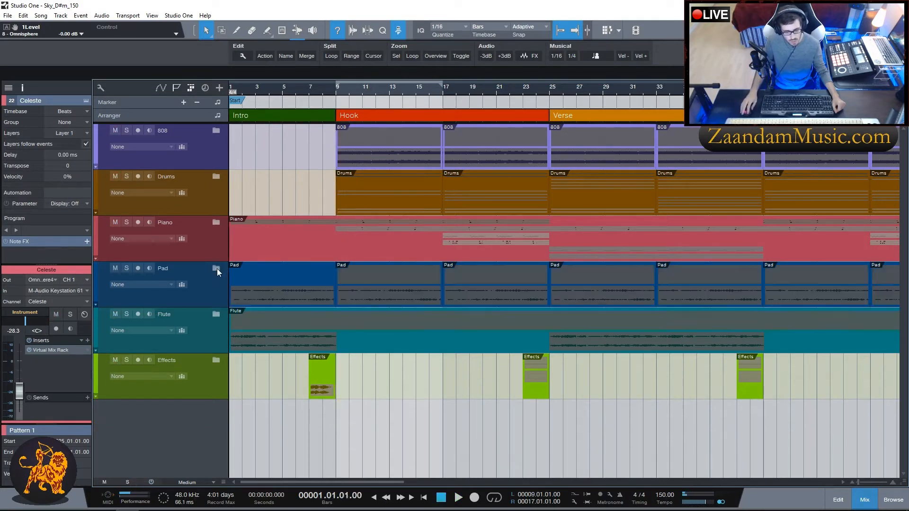
pyautogui.click(215, 314)
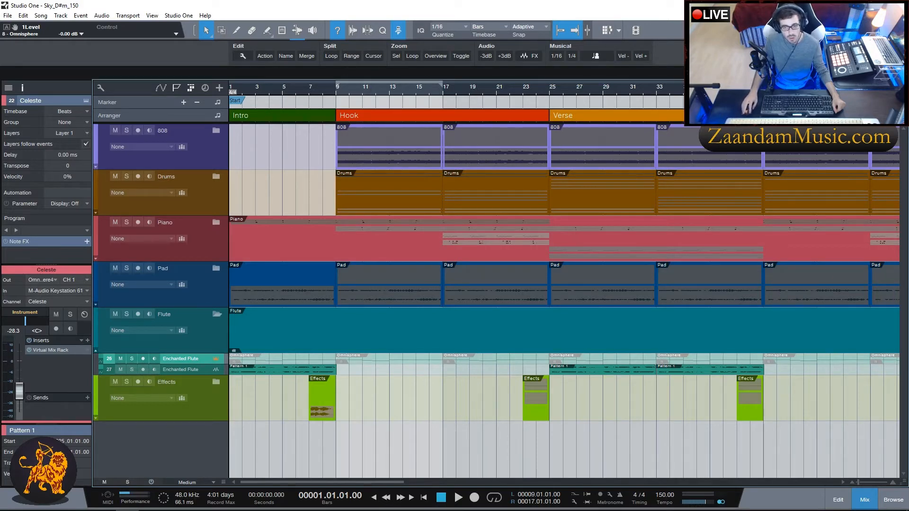
pyautogui.moveTo(0, 49); pyautogui.dragTo(396, 78)
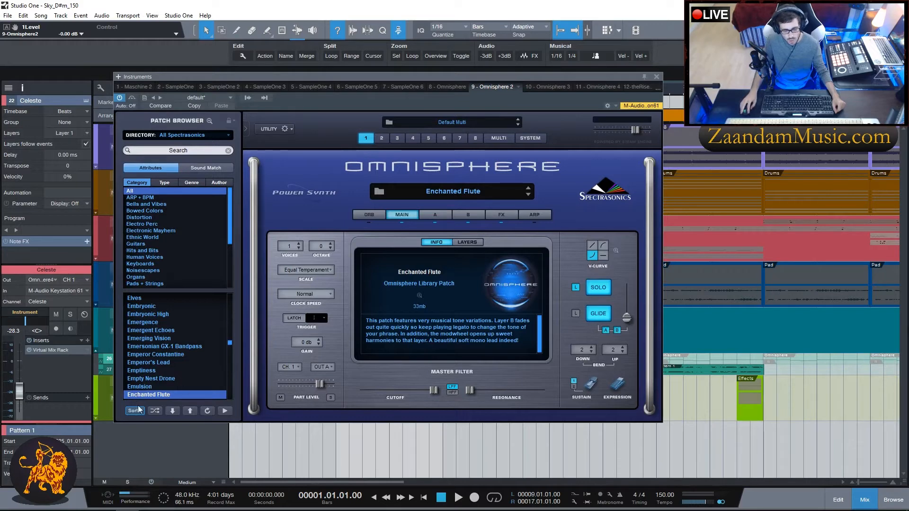
pyautogui.click(657, 77)
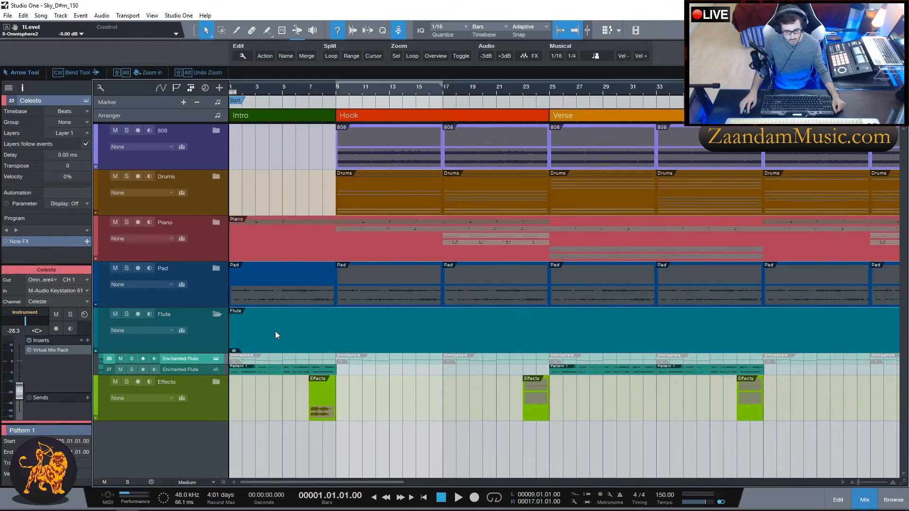
# Step: Audition the Enchanted Flute audio track in solo from the song start, expanding the Effects folder meanwhile, then stop playback and clear the solo
pyautogui.click(272, 88)
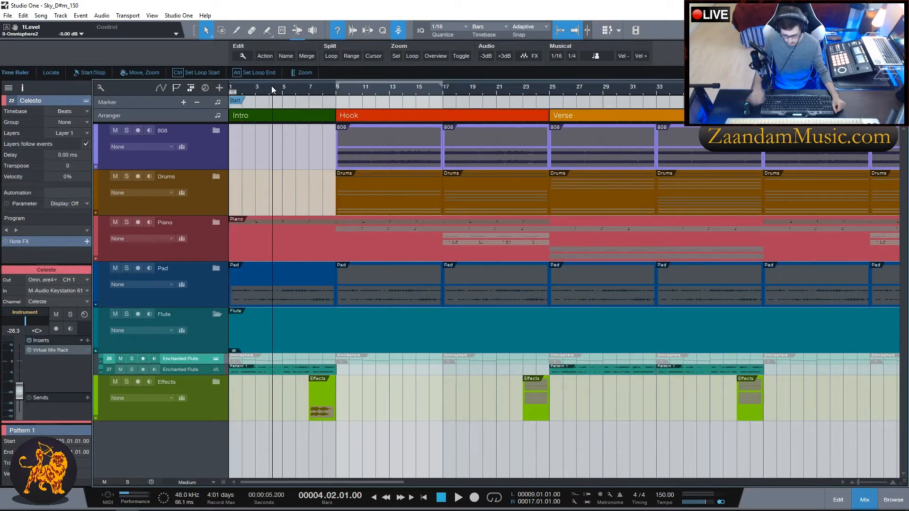
pyautogui.press(',')
pyautogui.click(133, 371)
pyautogui.press('space')
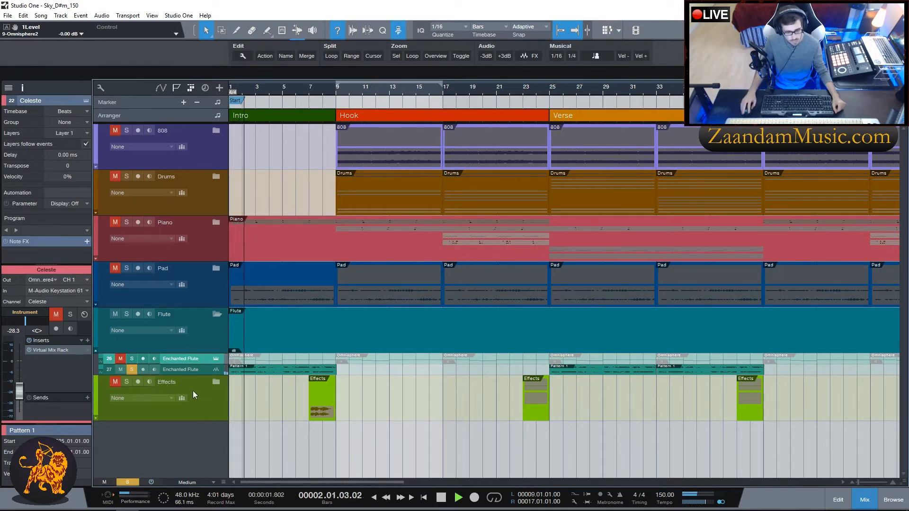
pyautogui.click(218, 381)
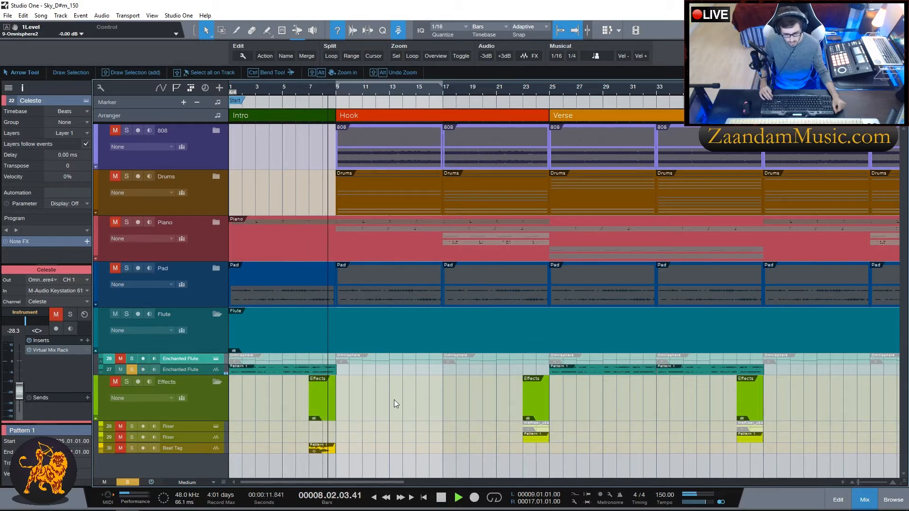
pyautogui.press('space')
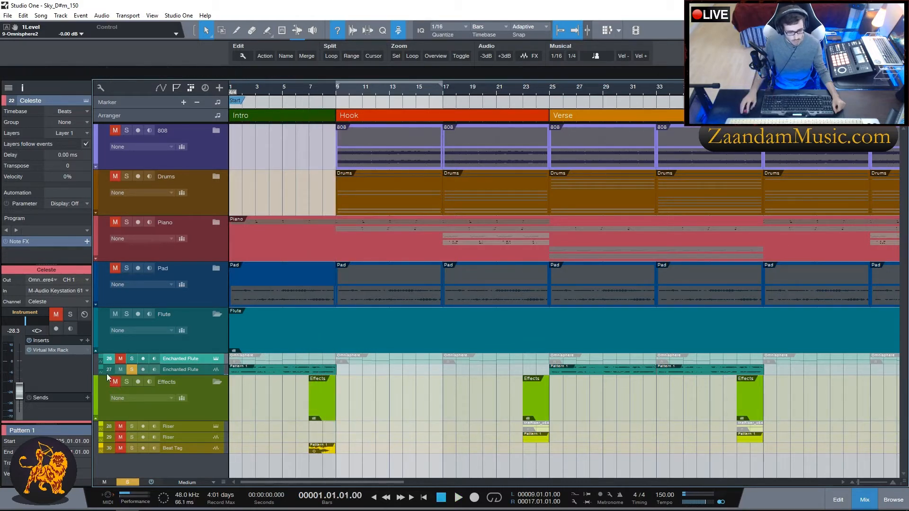
pyautogui.click(128, 370)
# Step: Collapse the Flute folder and view the Riser instrument's plug-in settings, then close its window
pyautogui.click(216, 314)
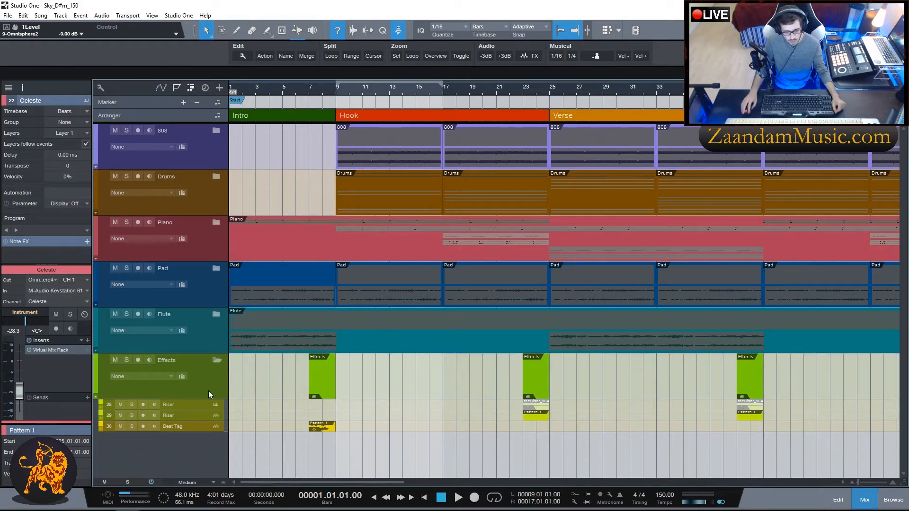
pyautogui.click(215, 405)
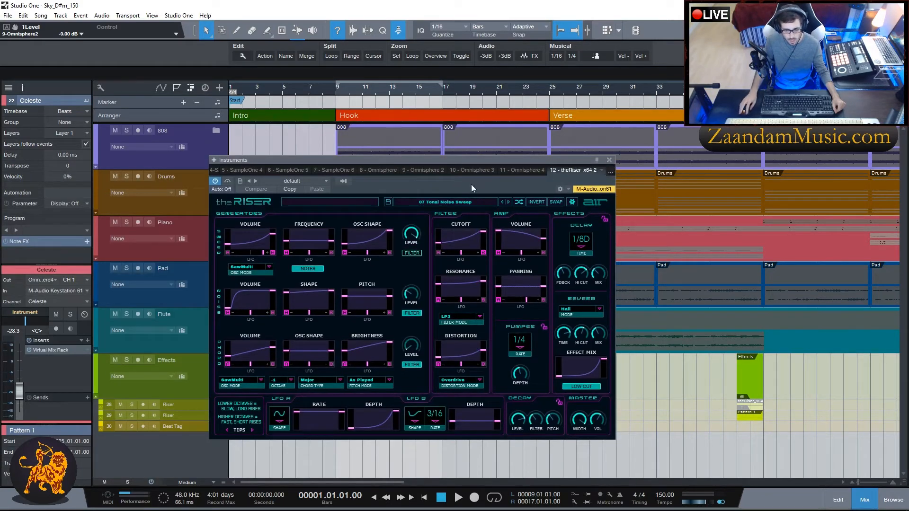
pyautogui.click(610, 161)
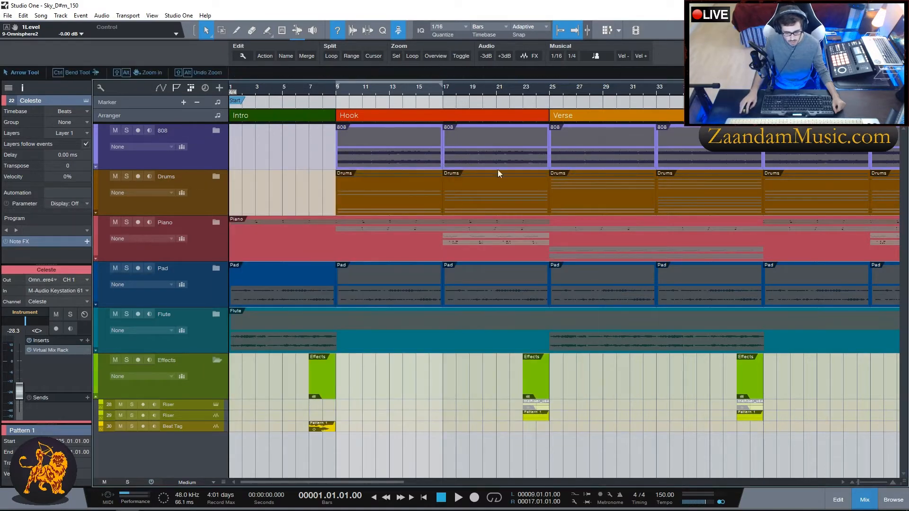
# Step: Audition the Riser audio track in solo from bar 23, then stop playback and clear its solo
pyautogui.click(522, 92)
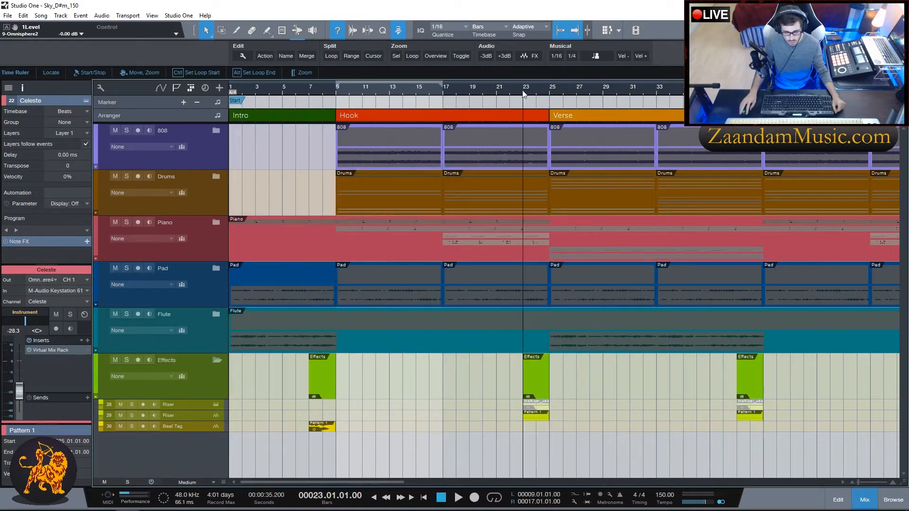
pyautogui.click(132, 416)
pyautogui.press('space')
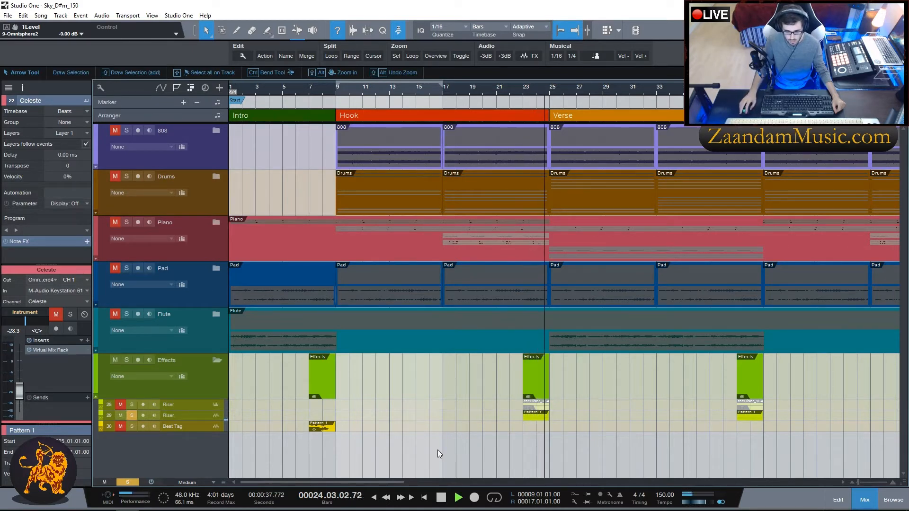
pyautogui.press('space')
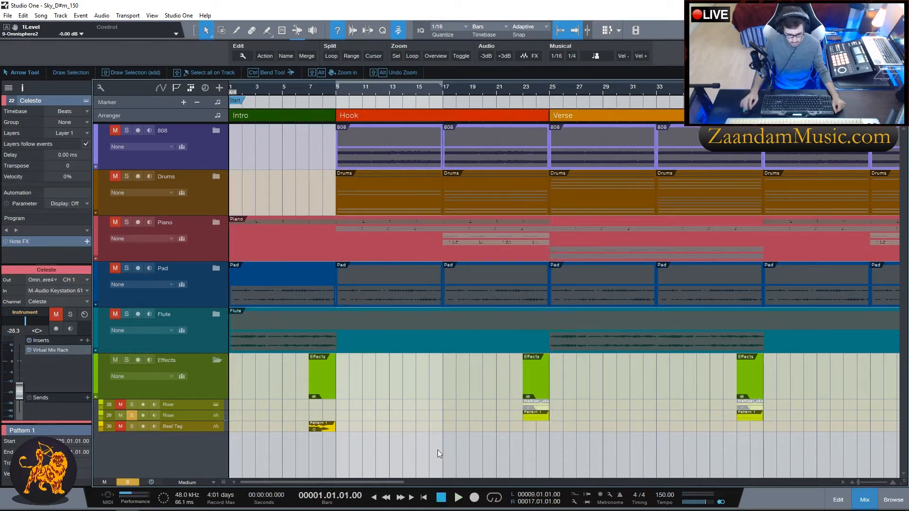
pyautogui.click(131, 417)
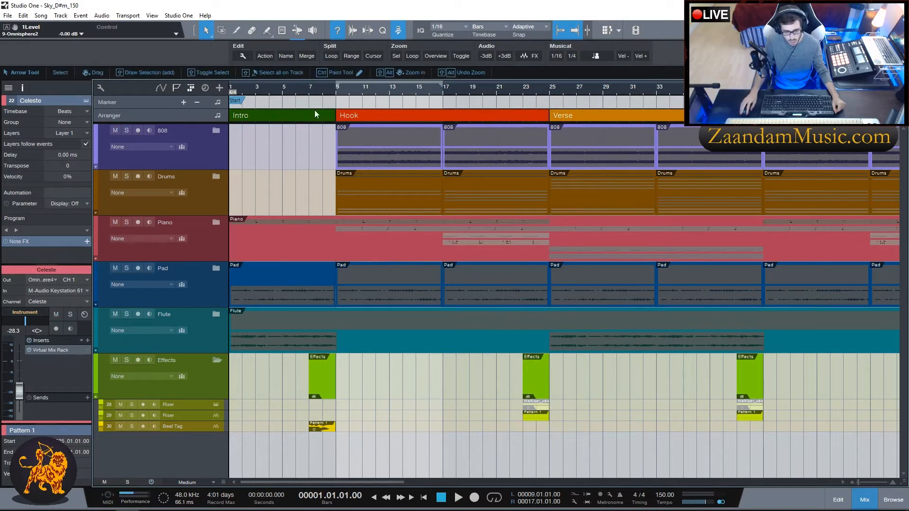
# Step: Audition the Beat Tag track in solo from bar 7, stop and return to the song start, and collapse the Effects folder
pyautogui.click(311, 90)
pyautogui.click(132, 426)
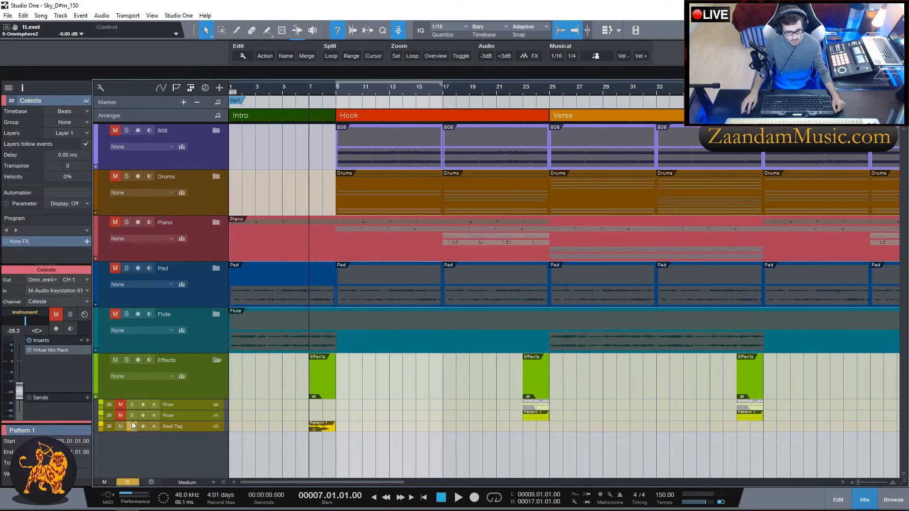
pyautogui.press('space')
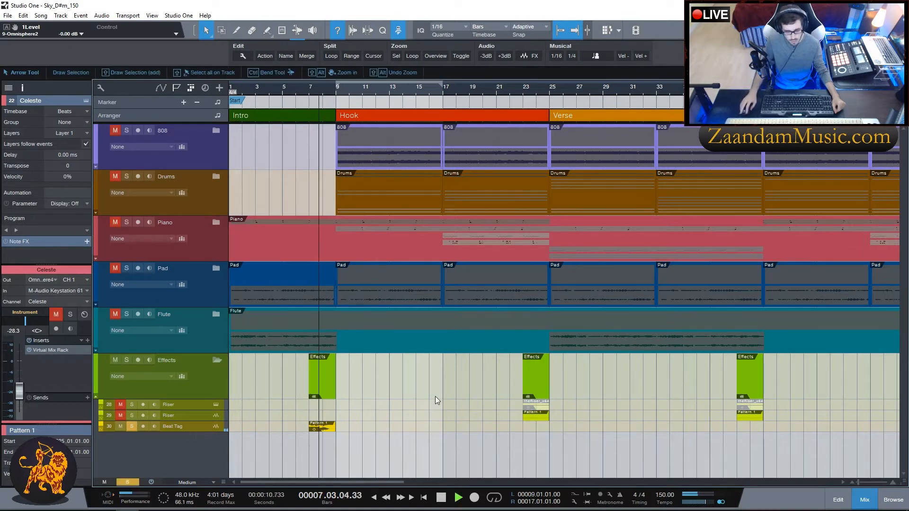
pyautogui.press('space')
pyautogui.press('Home')
pyautogui.click(216, 360)
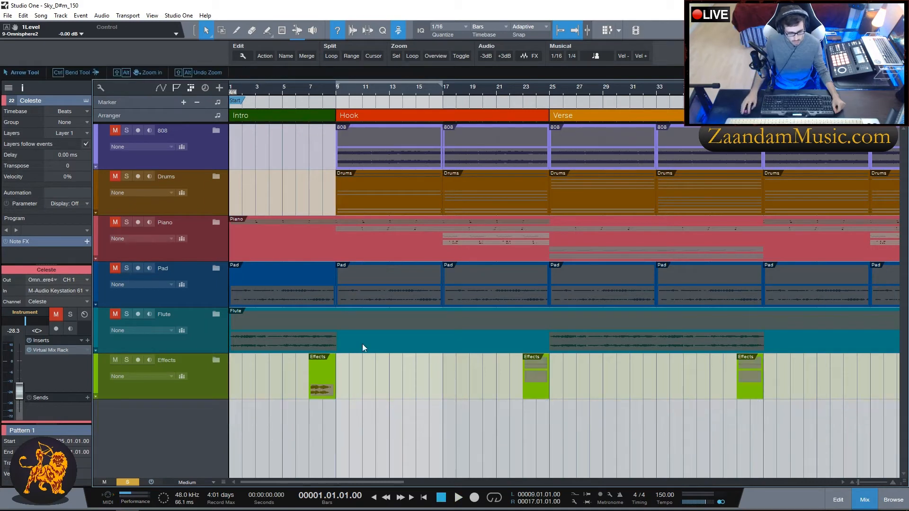
# Step: Set the track height to Tiny and fit the entire song length in the arrangement view
pyautogui.click(199, 482)
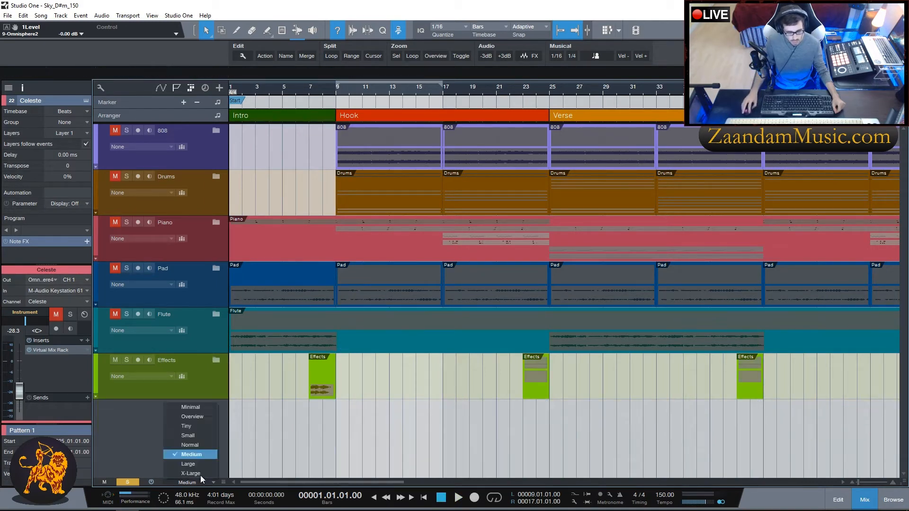
pyautogui.click(202, 427)
pyautogui.hotkey('shift', 'f')
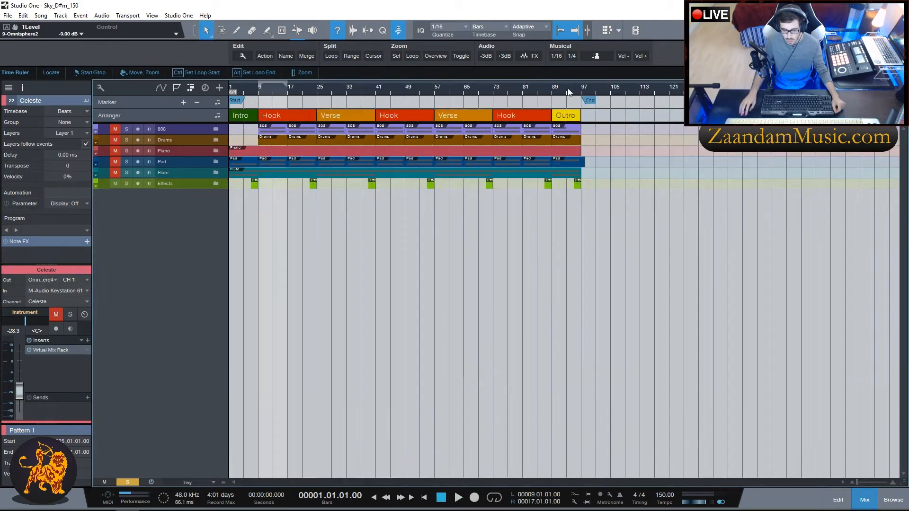
# Step: Expand the 808, Drums, Piano, Pad, Flute and Effects folders so all their tracks show
pyautogui.click(216, 129)
pyautogui.click(216, 197)
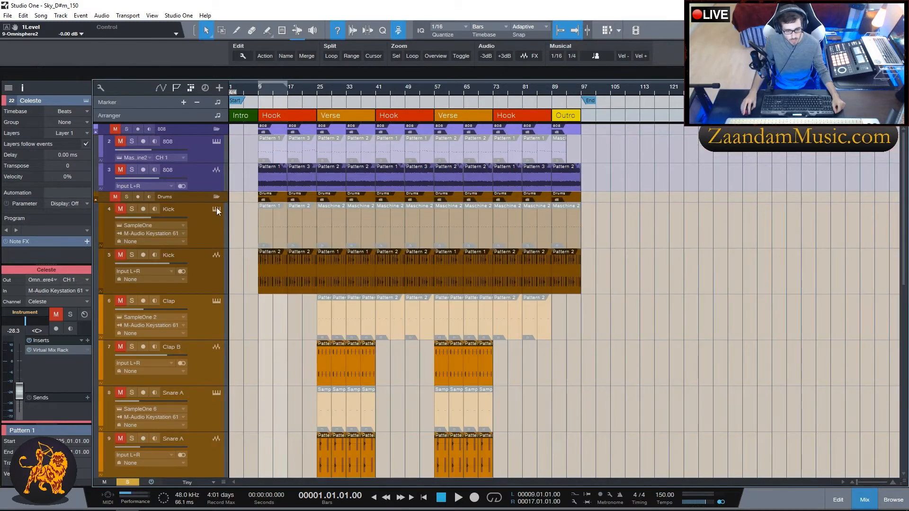
pyautogui.scroll(-9, 221, 348)
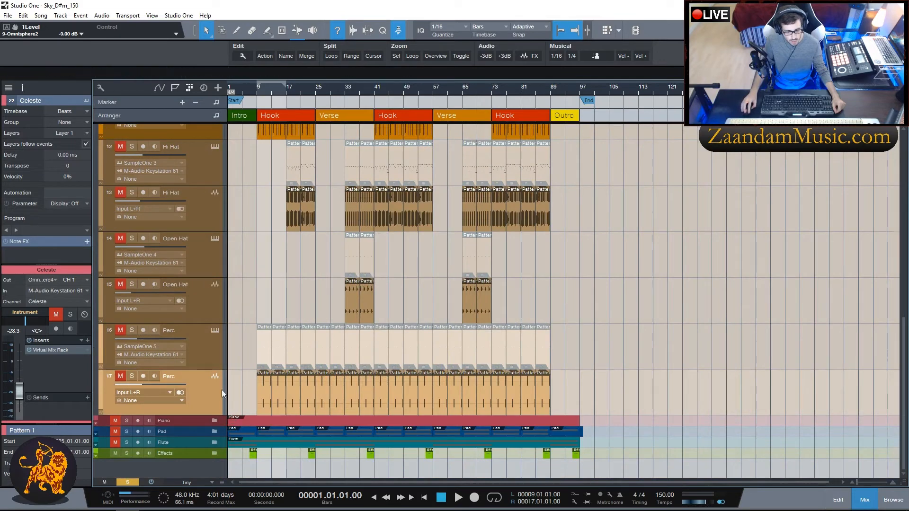
pyautogui.click(215, 421)
pyautogui.scroll(-2, 235, 367)
pyautogui.click(216, 432)
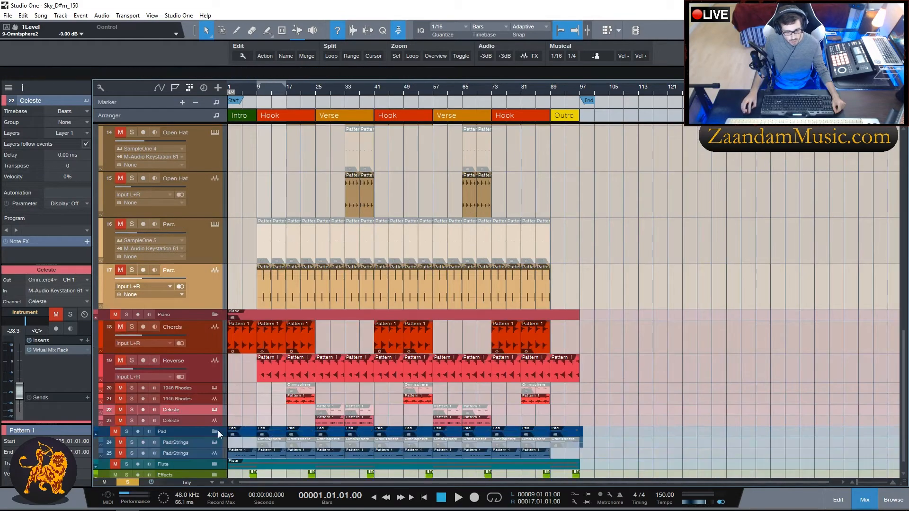
pyautogui.scroll(-1, 226, 391)
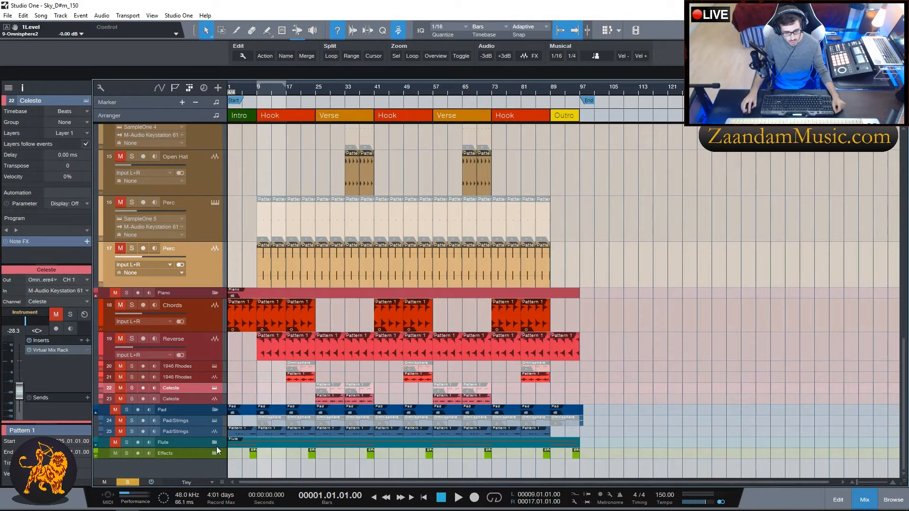
pyautogui.click(215, 442)
pyautogui.scroll(-1, 622, 380)
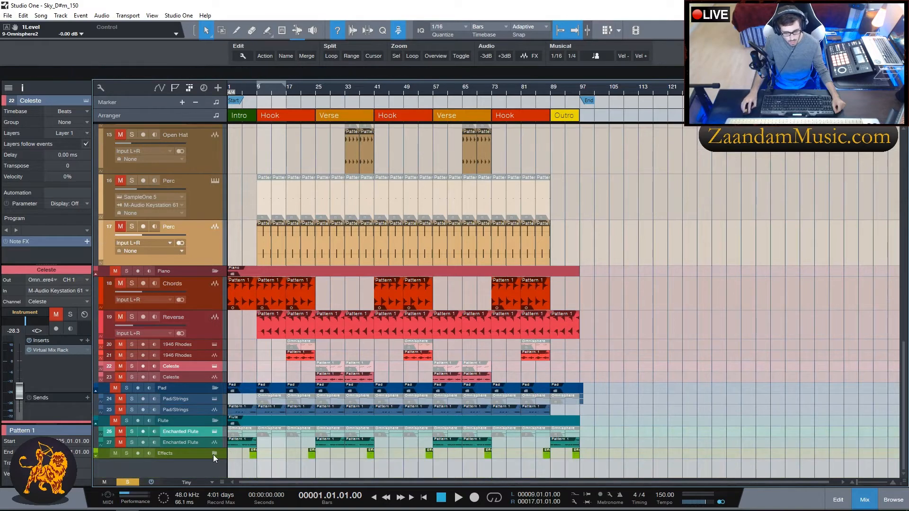
pyautogui.scroll(-2, 706, 363)
# Step: Apply the Normal track height and switch back to Tiny to make all expanded tracks uniformly compact
pyautogui.click(197, 482)
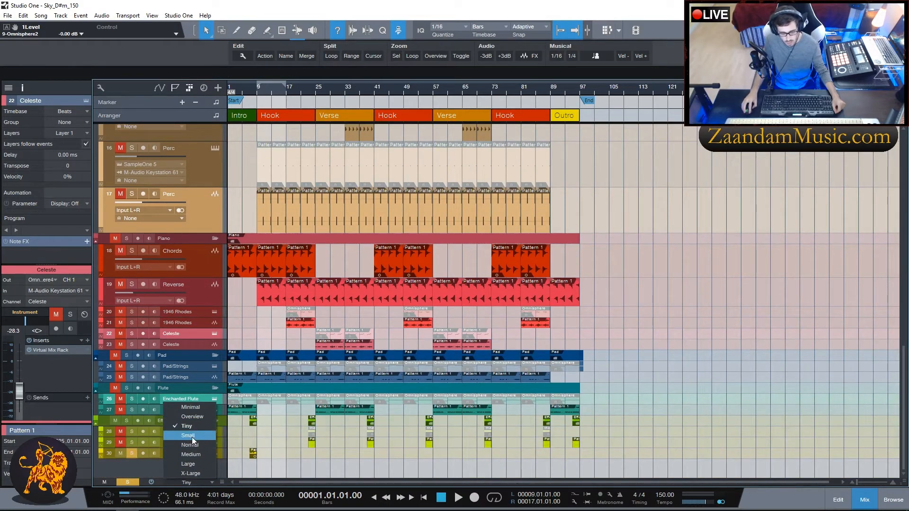
pyautogui.click(202, 445)
pyautogui.click(199, 483)
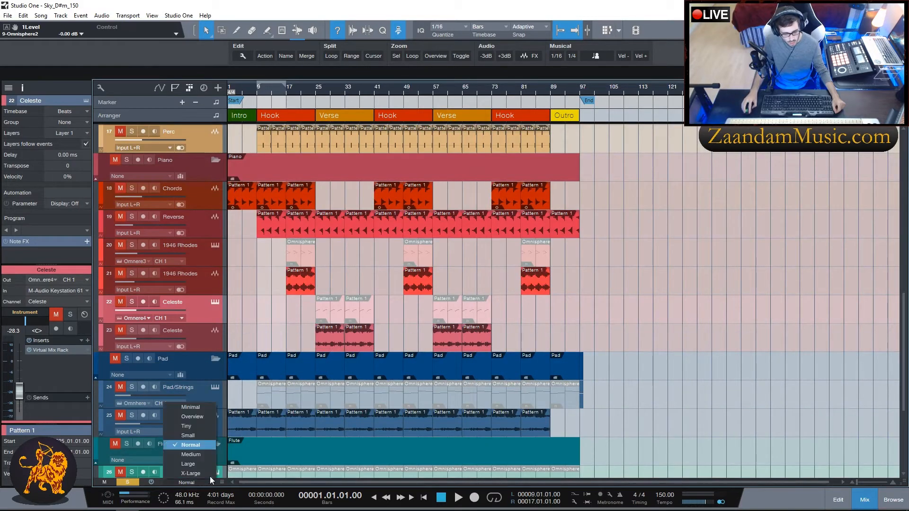
pyautogui.click(199, 428)
pyautogui.scroll(3, 739, 289)
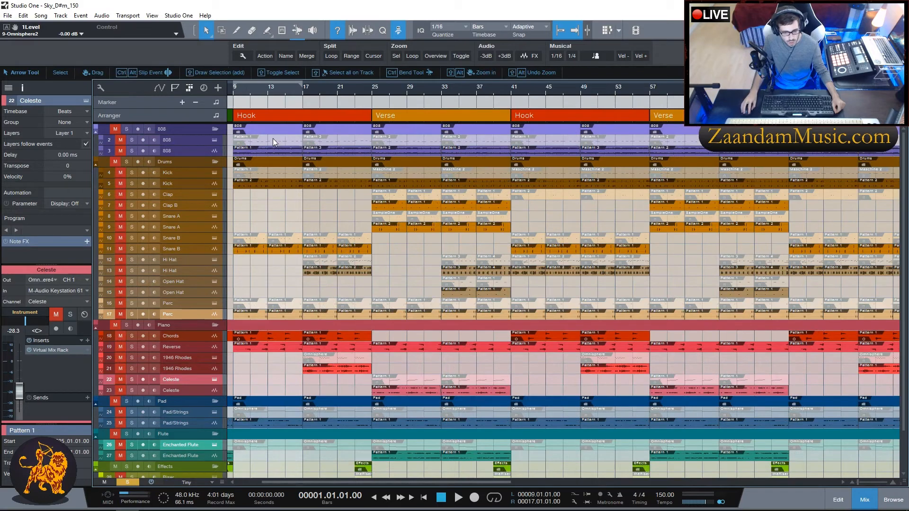
# Step: View the note patterns of the 808, Snare B and Perc instrument tracks at the first hook, closing the editor after each
pyautogui.doubleClick(272, 138)
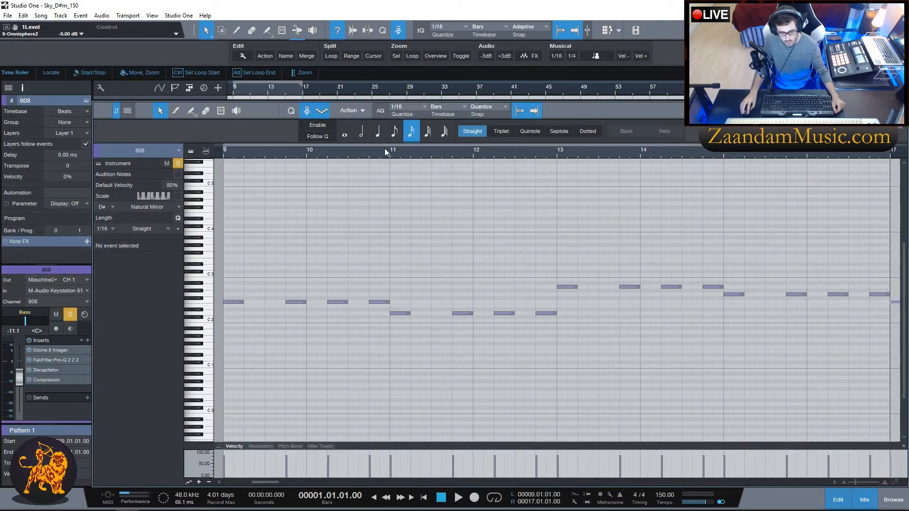
pyautogui.press('F2')
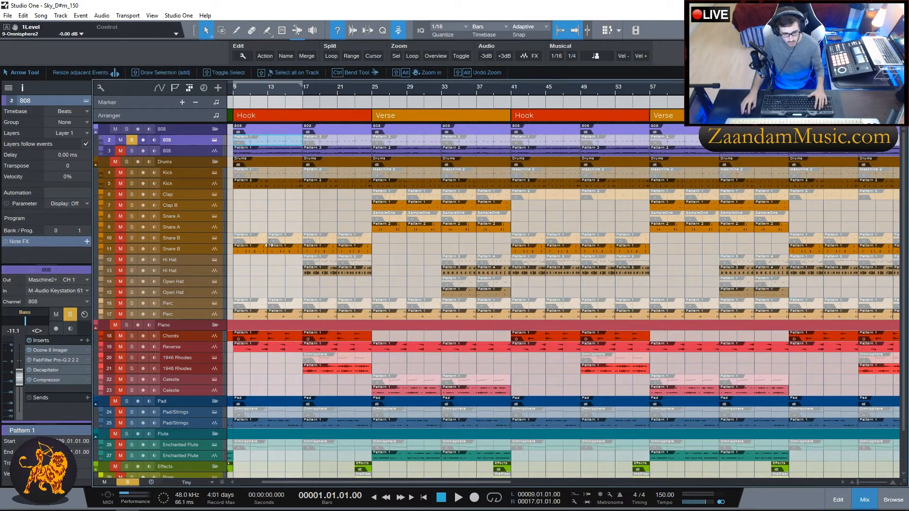
pyautogui.doubleClick(253, 241)
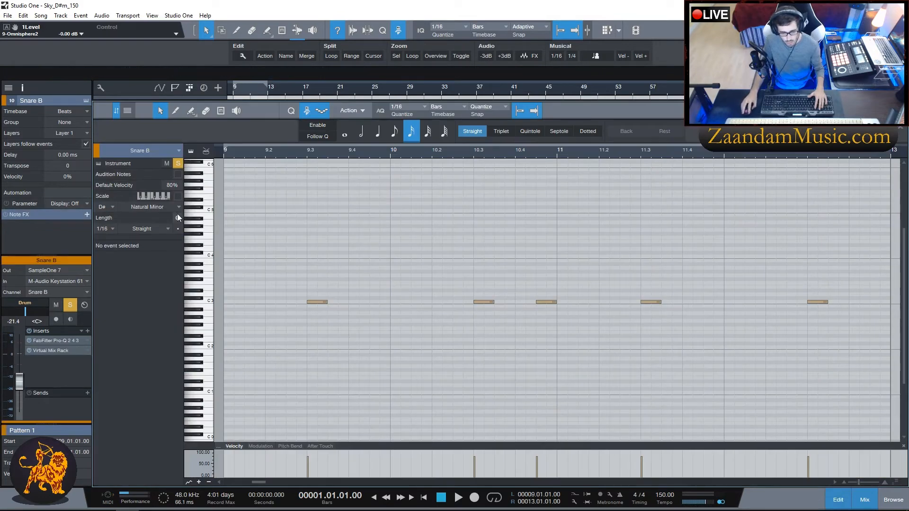
pyautogui.press('F2')
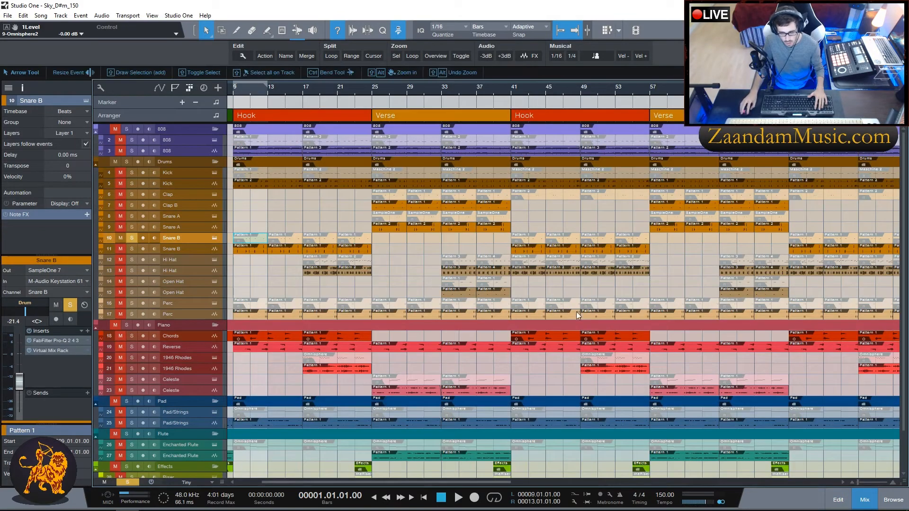
pyautogui.doubleClick(252, 306)
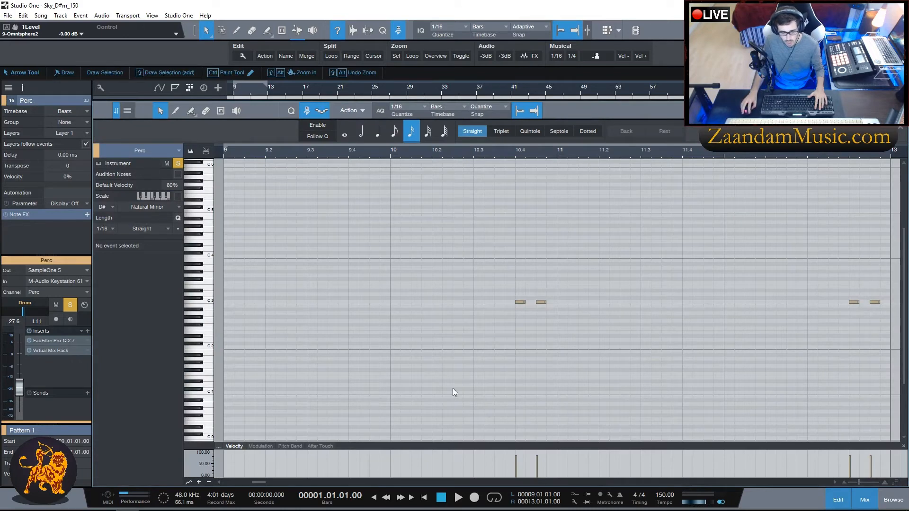
pyautogui.press('F2')
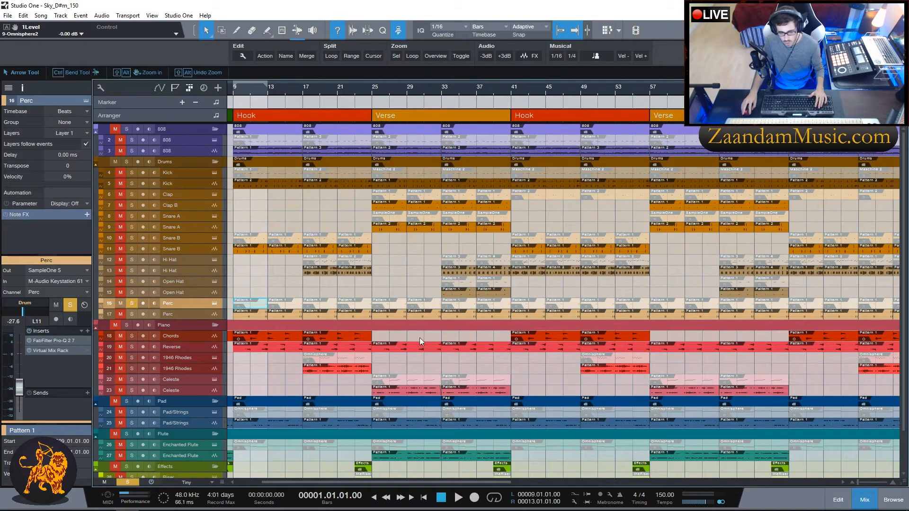
# Step: Hide all instrument tracks through the mixer's channel list so only audio tracks and folders remain, then close the mixer
pyautogui.scroll(-1, 321, 201)
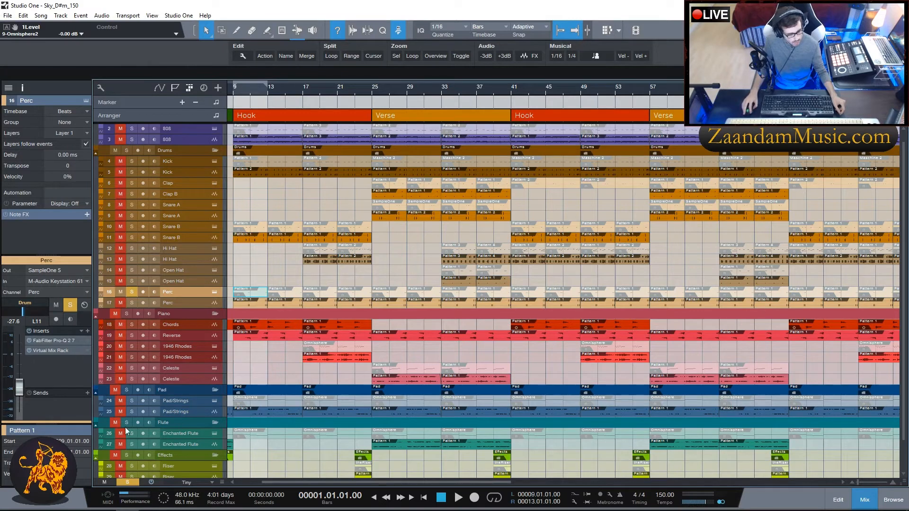
pyautogui.click(858, 501)
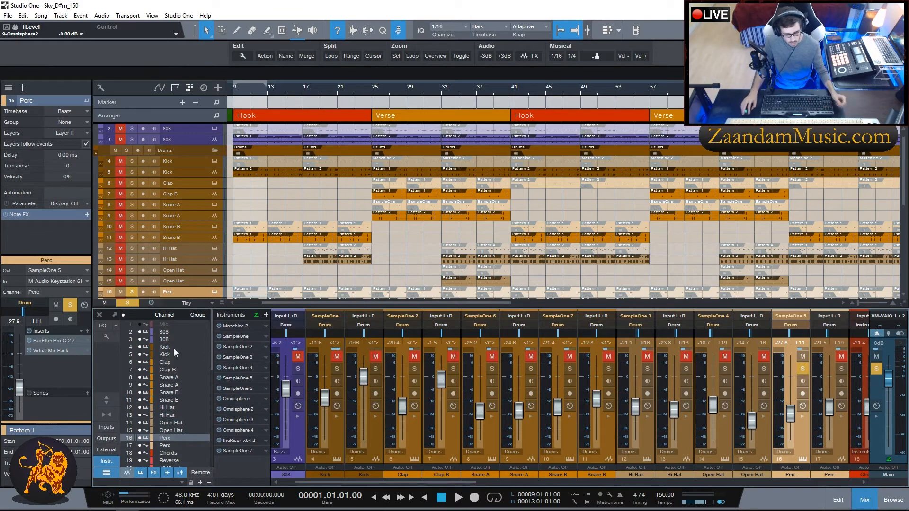
pyautogui.click(139, 473)
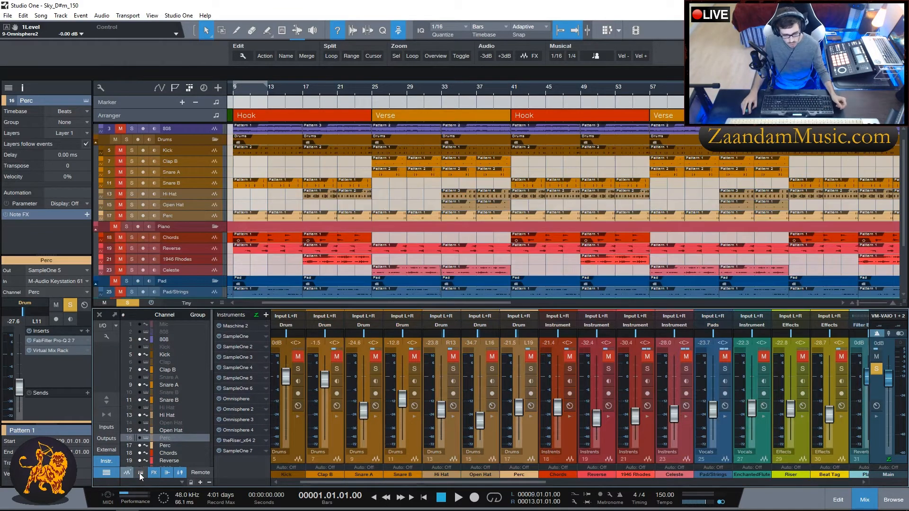
pyautogui.press('F3')
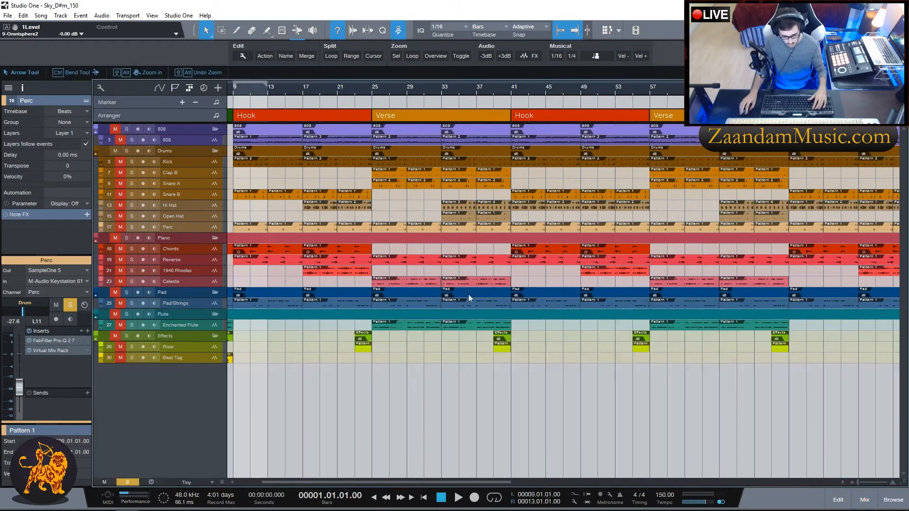
# Step: Check the length of the full arrangement by placing the playhead at bar 101, then return it to the song start
pyautogui.scroll(-4, 389, 91)
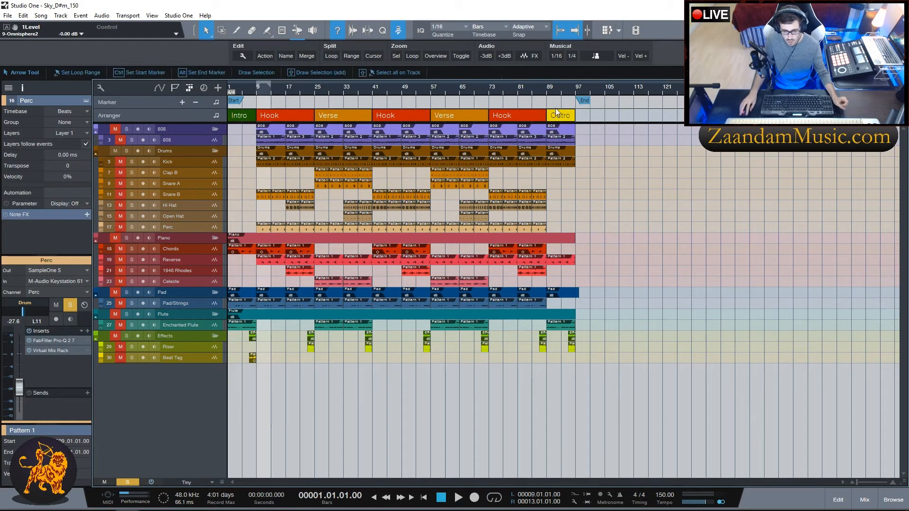
pyautogui.click(589, 89)
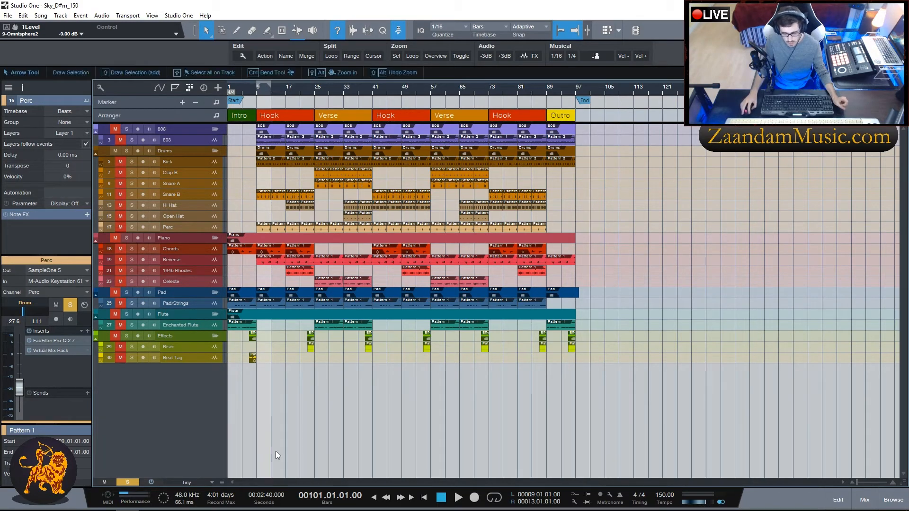
pyautogui.click(233, 90)
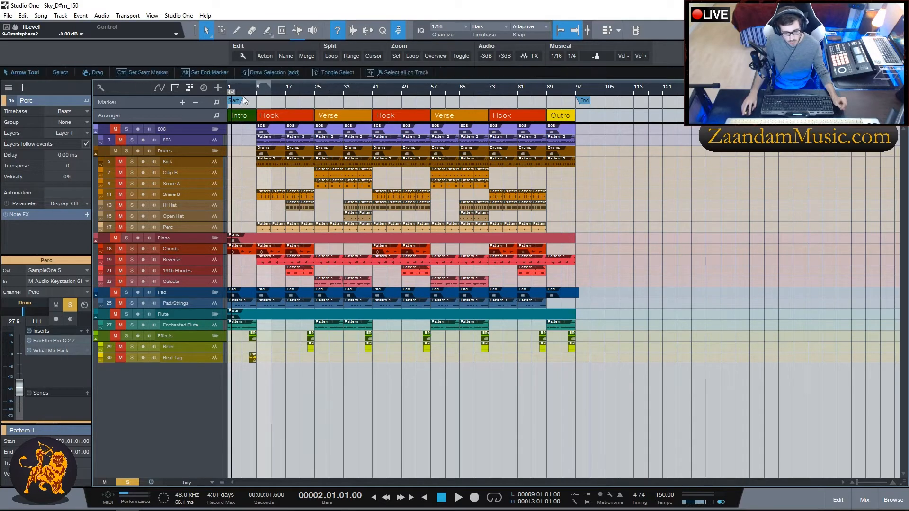
pyautogui.press(',')
# Step: Clear all track solos and play the full beat from the song start, then stop playback
pyautogui.press('space')
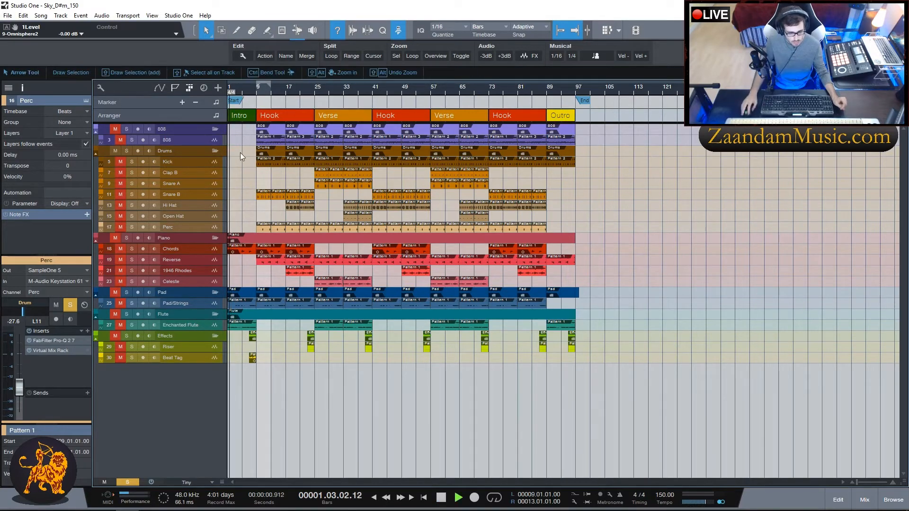
pyautogui.press('space')
pyautogui.hotkey('shift', 's')
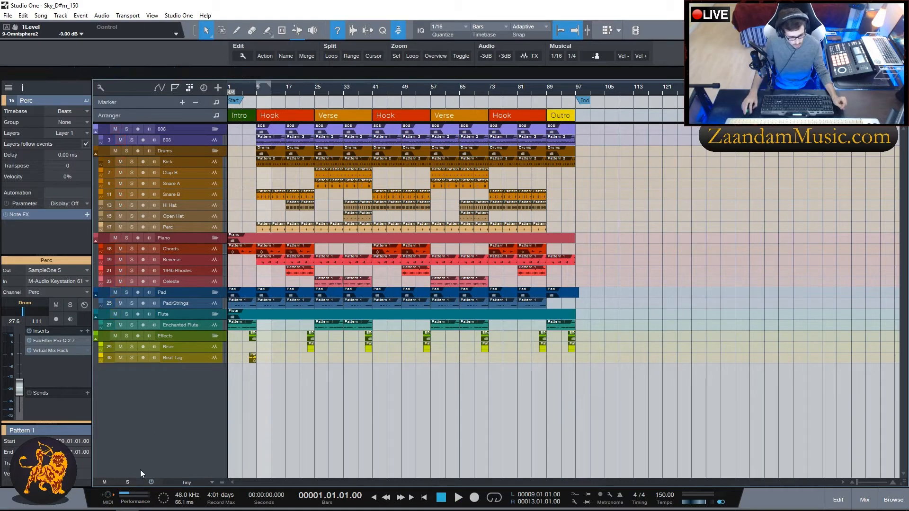
pyautogui.press('space')
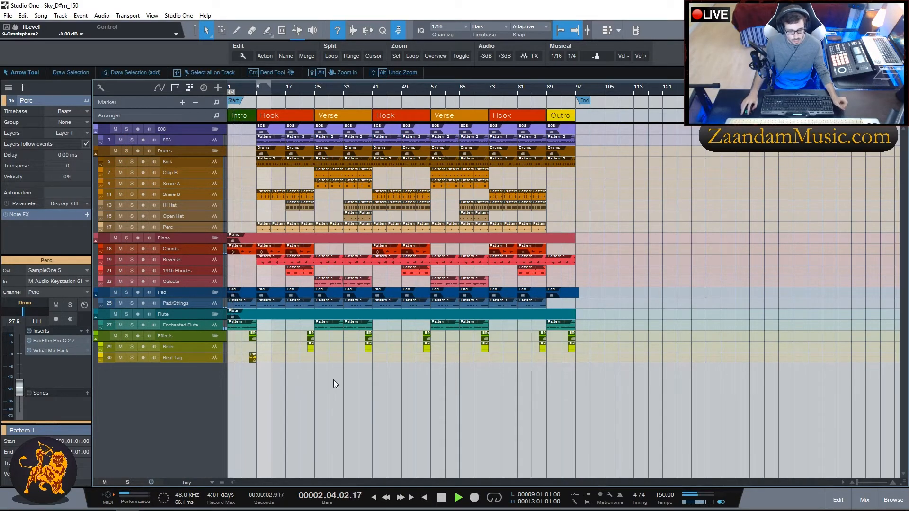
pyautogui.press('space')
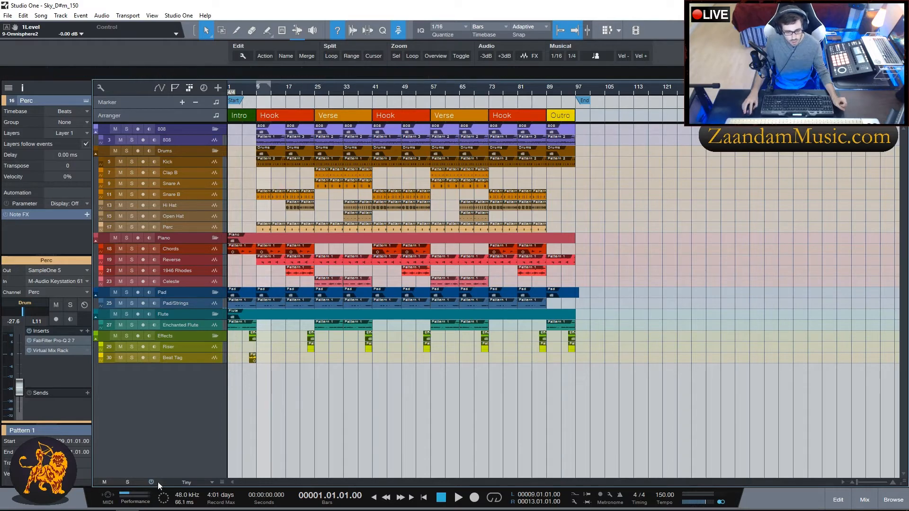
# Step: Set the track height to Small for the audio-only arrangement
pyautogui.click(189, 483)
pyautogui.click(193, 436)
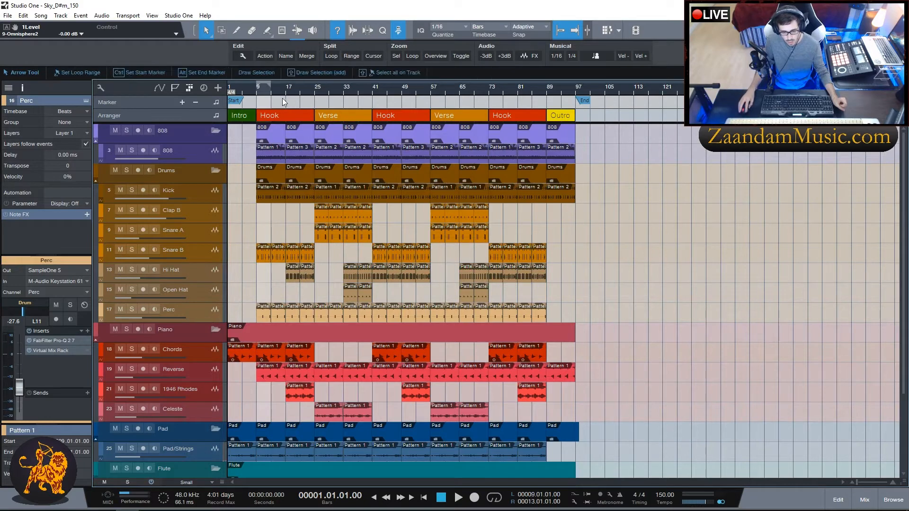
pyautogui.scroll(-2, 292, 306)
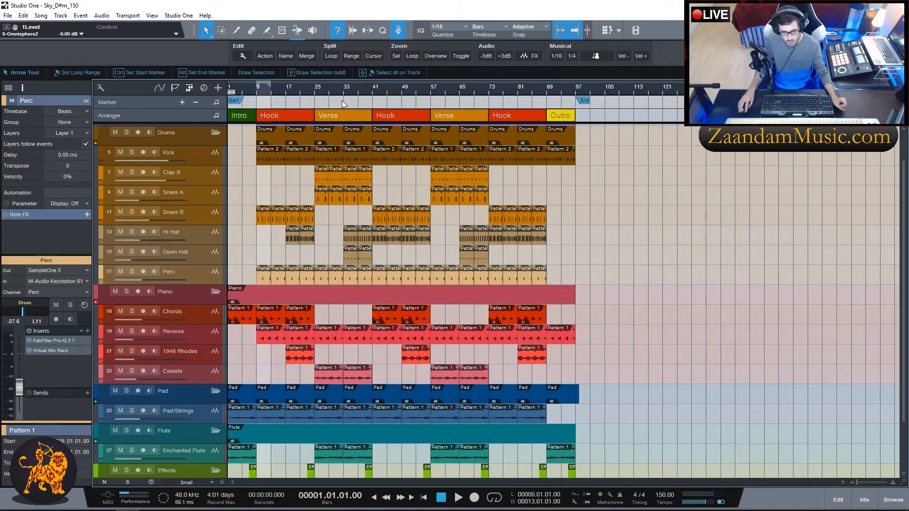
# Step: Examine the first verse up close, return to the full-song view and place the playhead at bar 9, the first hook
pyautogui.moveTo(291, 89); pyautogui.dragTo(315, 240)
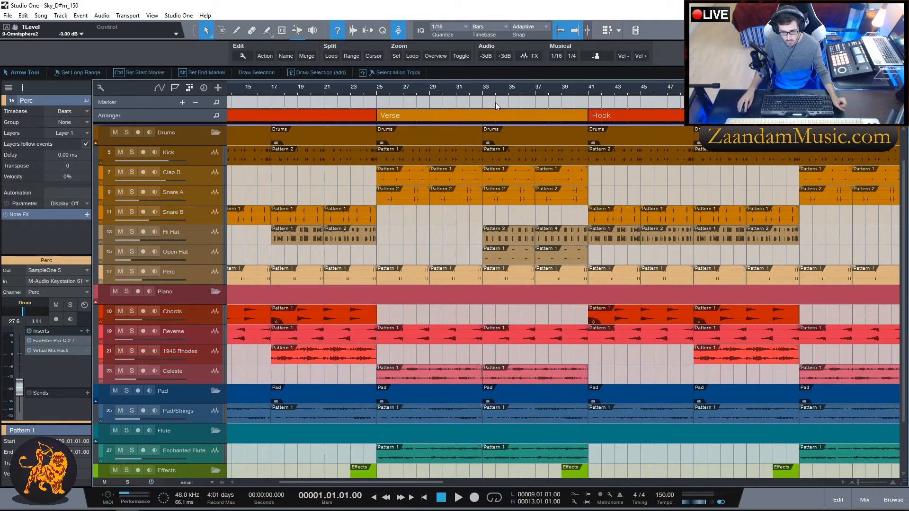
pyautogui.press('z')
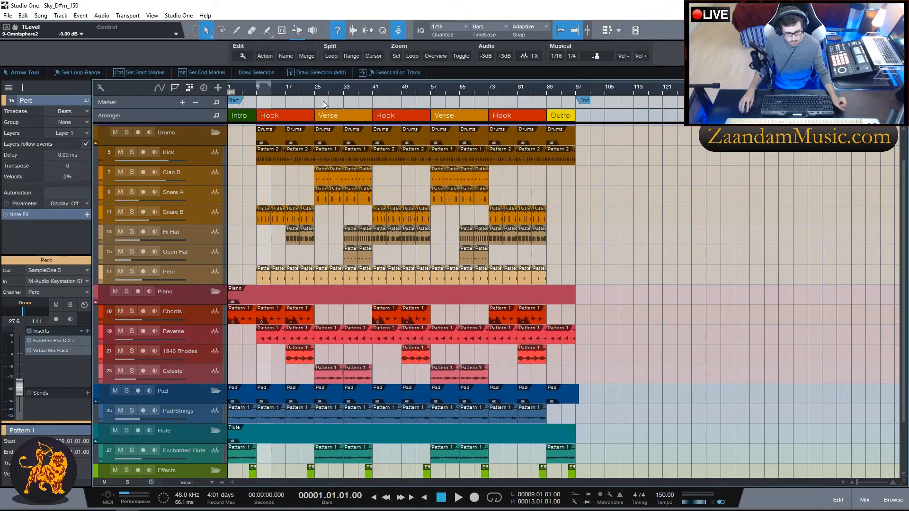
pyautogui.click(256, 90)
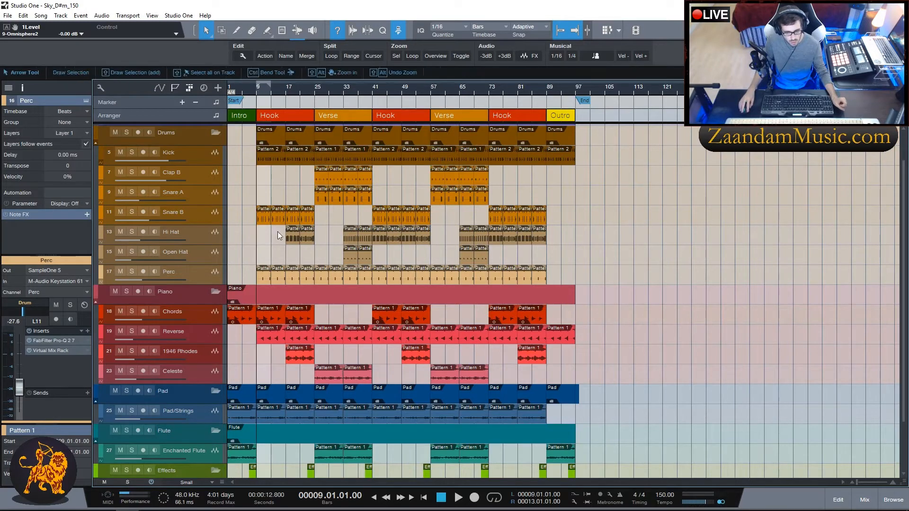
# Step: Play the arrangement from bar 9 through the first hook into the opening bars of the first verse, and stop playback
pyautogui.scroll(-1, 254, 212)
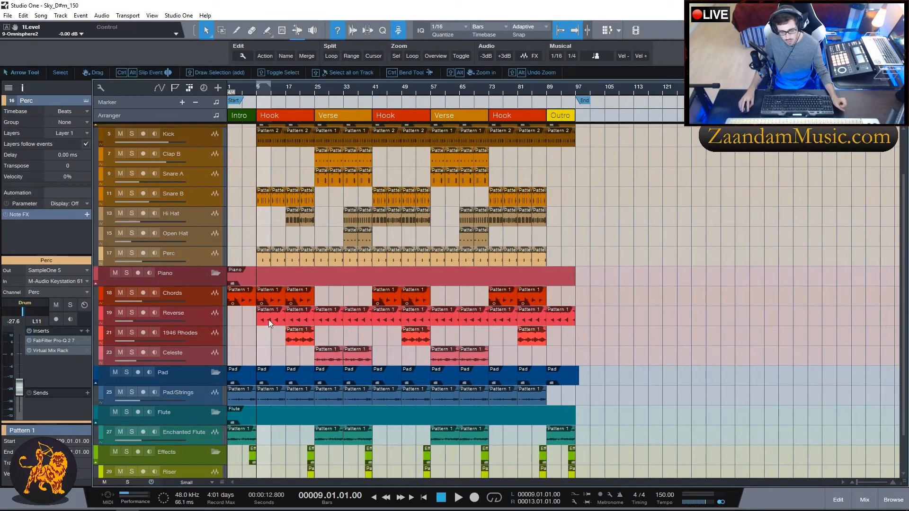
pyautogui.scroll(-1, 260, 345)
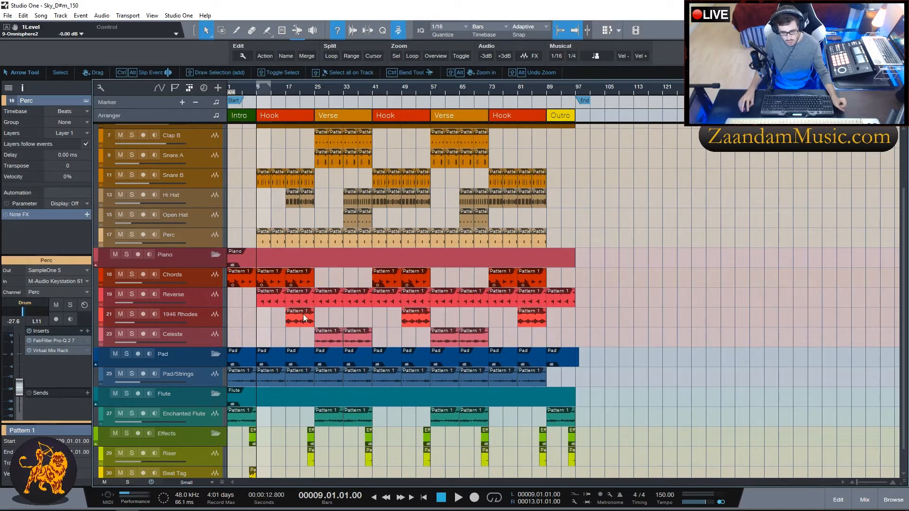
pyautogui.scroll(-1, 282, 331)
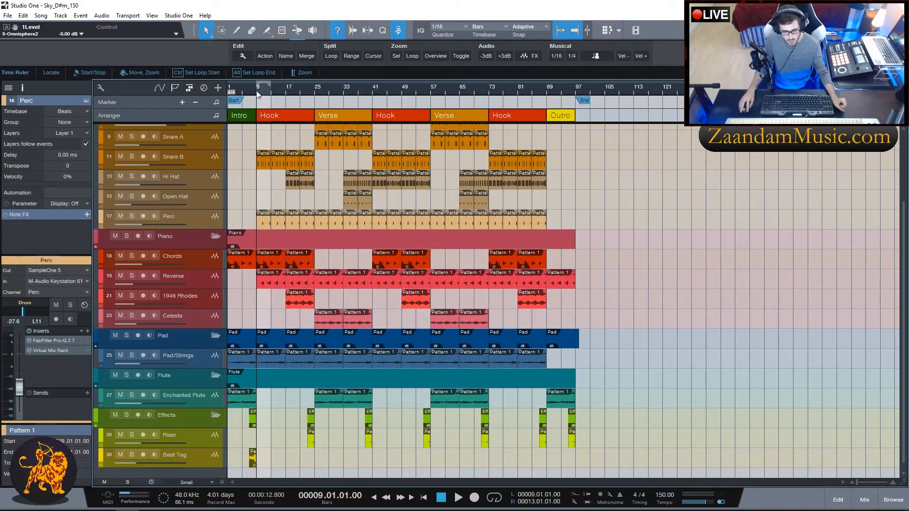
pyautogui.press('space')
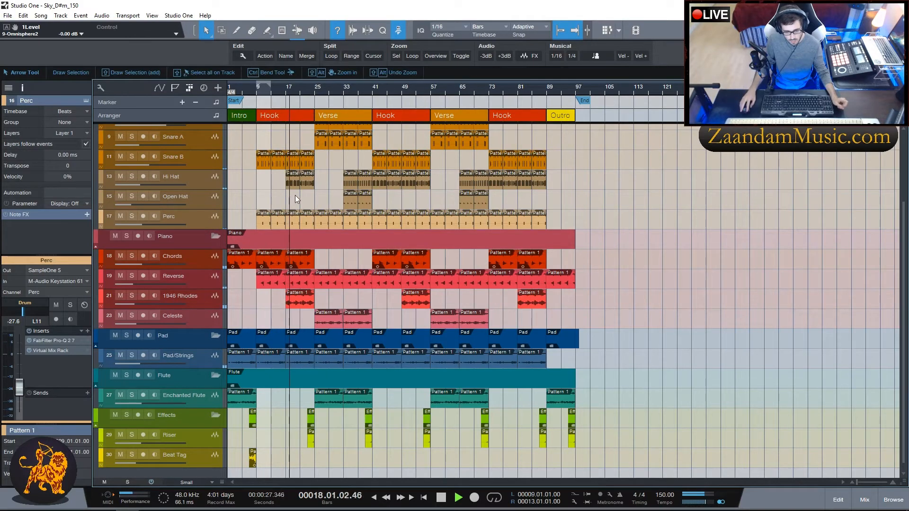
pyautogui.scroll(4, 285, 87)
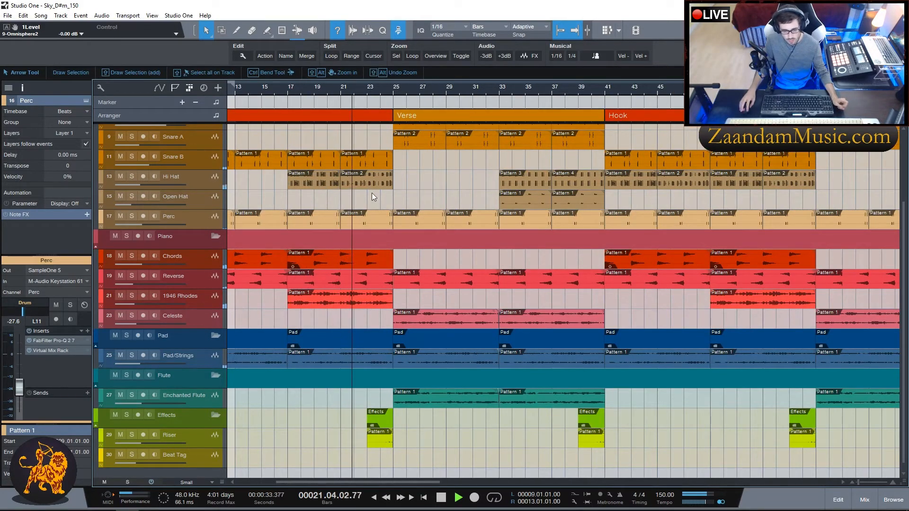
pyautogui.scroll(1, 371, 193)
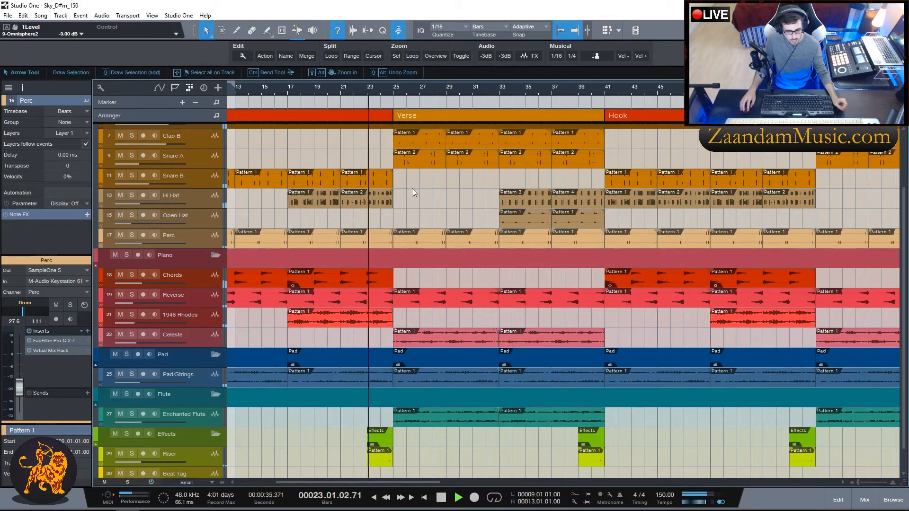
pyautogui.keyDown('ctrl'); pyautogui.scroll(-4, 372, 175); pyautogui.keyUp('ctrl')
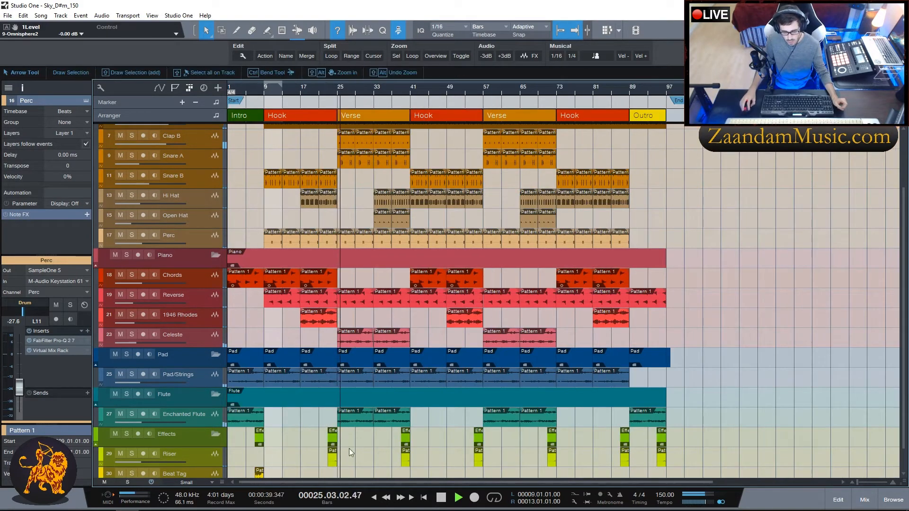
pyautogui.scroll(3, 360, 198)
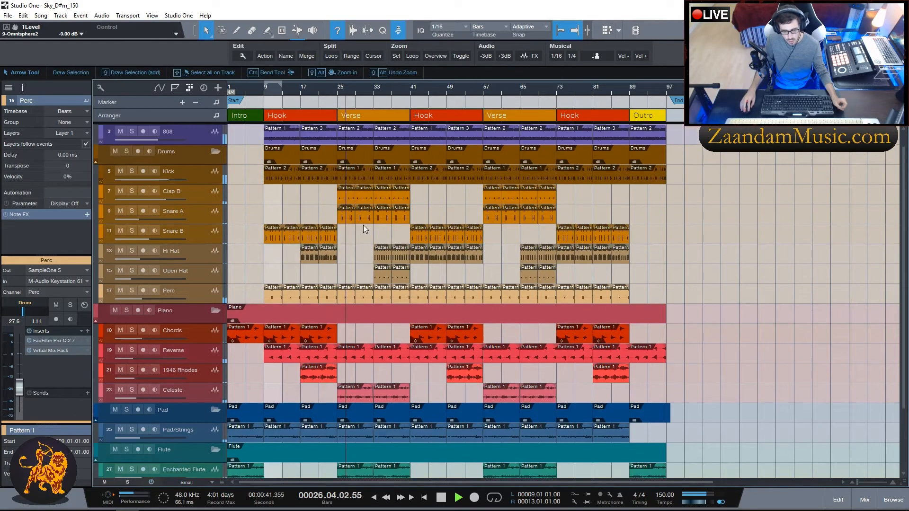
pyautogui.press('space')
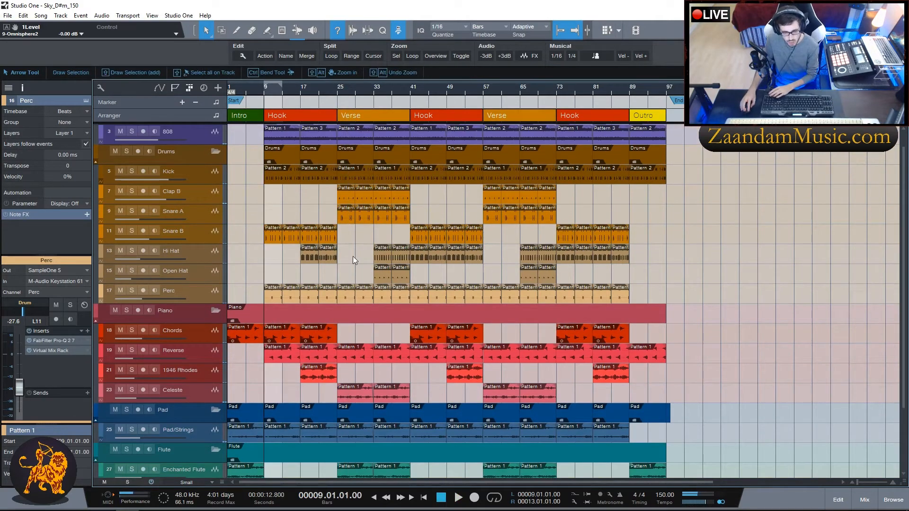
# Step: Place the playhead at bar 23, near the end of the first hook, and solo the Snare A and Snare B tracks
pyautogui.scroll(1, 353, 224)
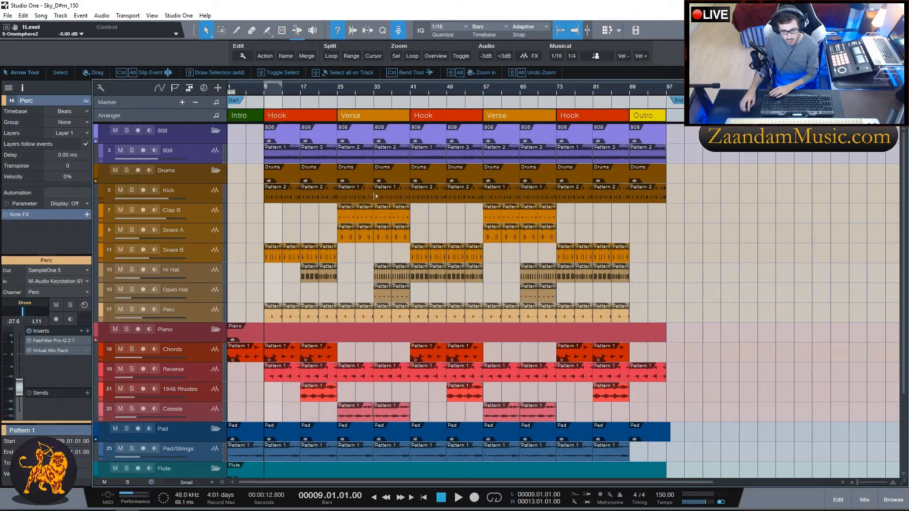
pyautogui.scroll(2, 360, 191)
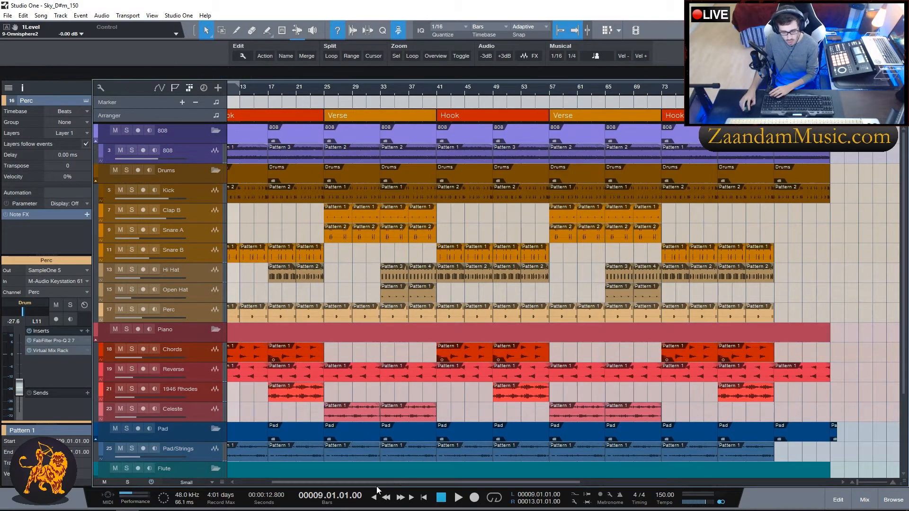
pyautogui.hscroll(-2, 374, 481)
pyautogui.moveTo(373, 481); pyautogui.dragTo(355, 481)
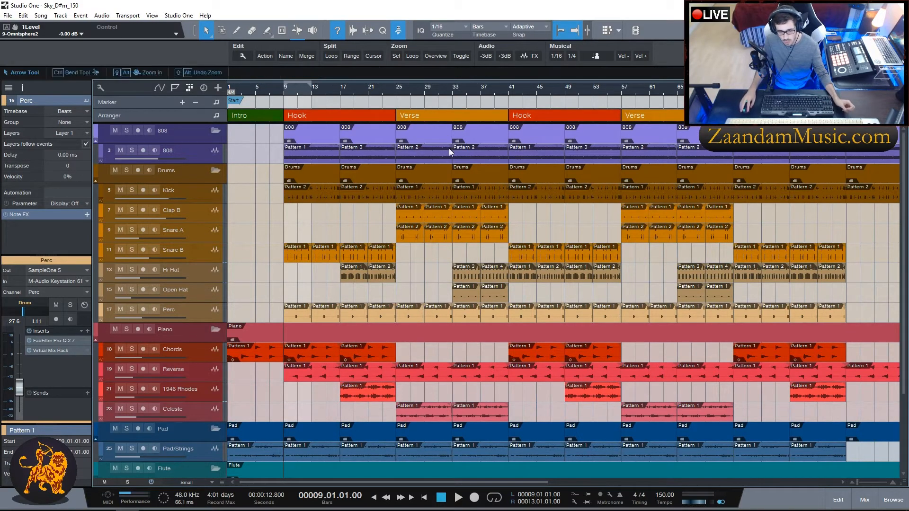
pyautogui.click(381, 96)
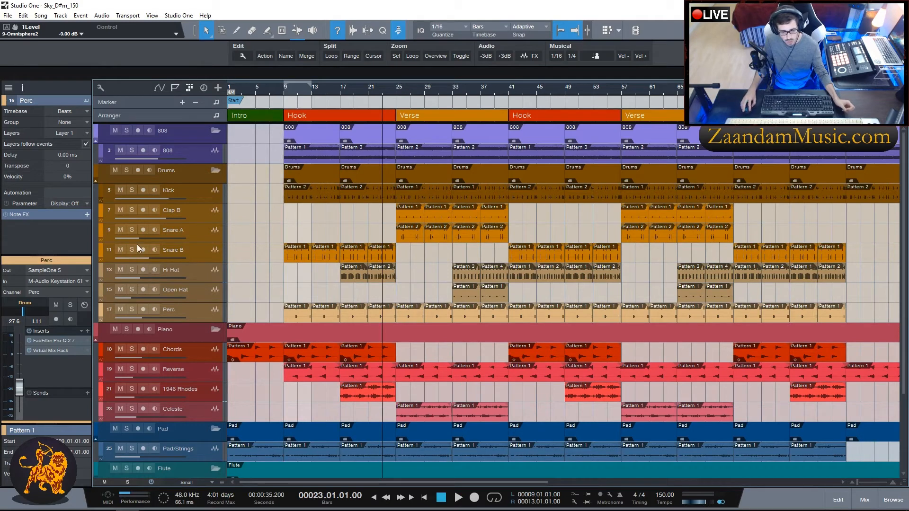
pyautogui.click(131, 210)
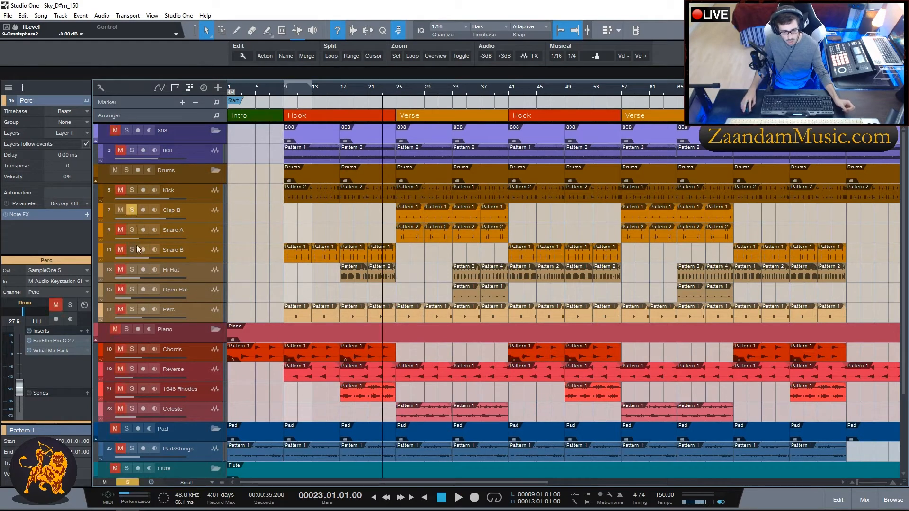
pyautogui.click(132, 210)
pyautogui.click(132, 229)
pyautogui.click(132, 249)
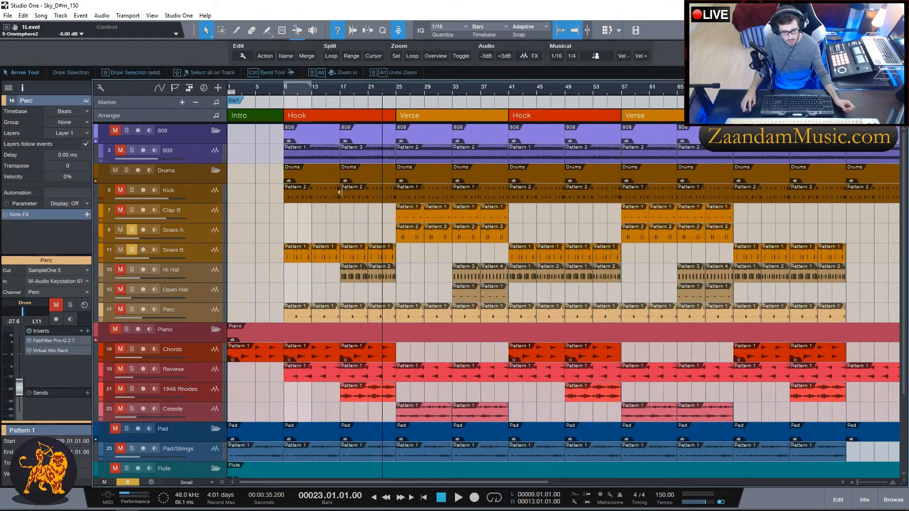
# Step: Audition the soloed snares across the transition from hook to verse, stop playback, and clear both solos
pyautogui.press('space')
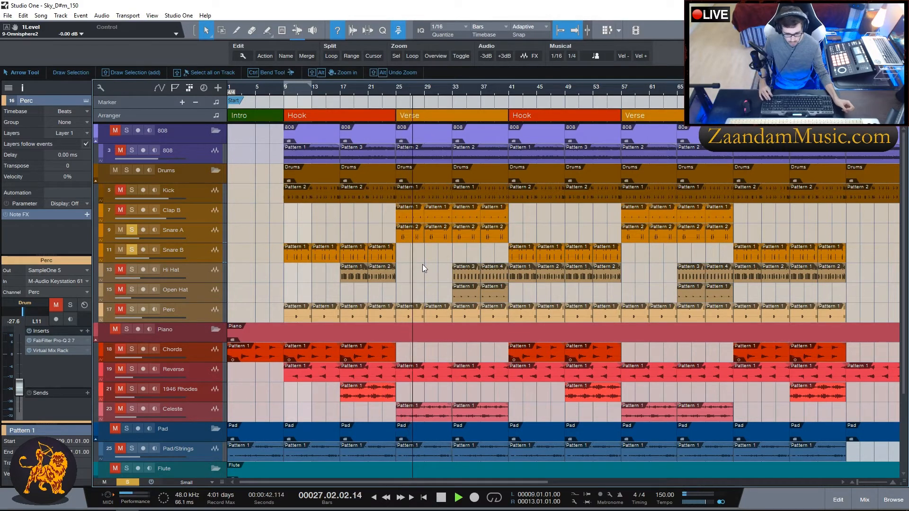
pyautogui.press('space')
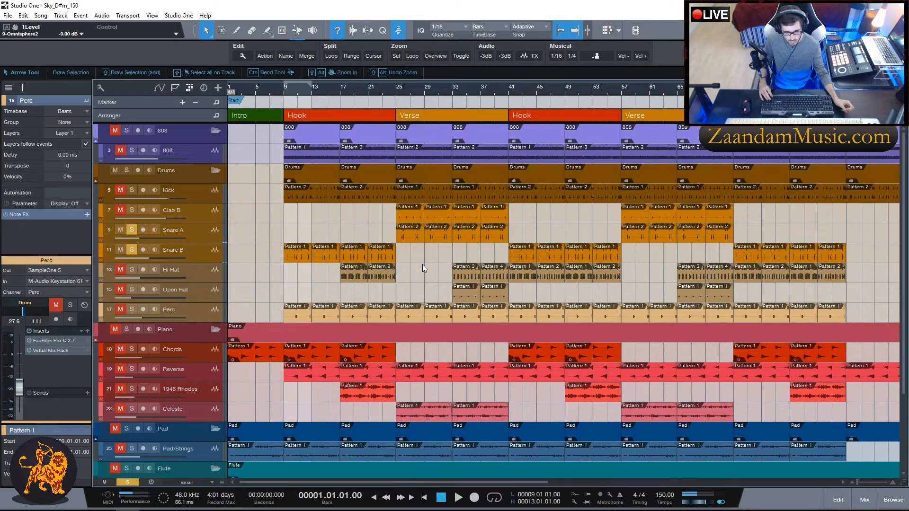
pyautogui.click(132, 231)
pyautogui.click(133, 250)
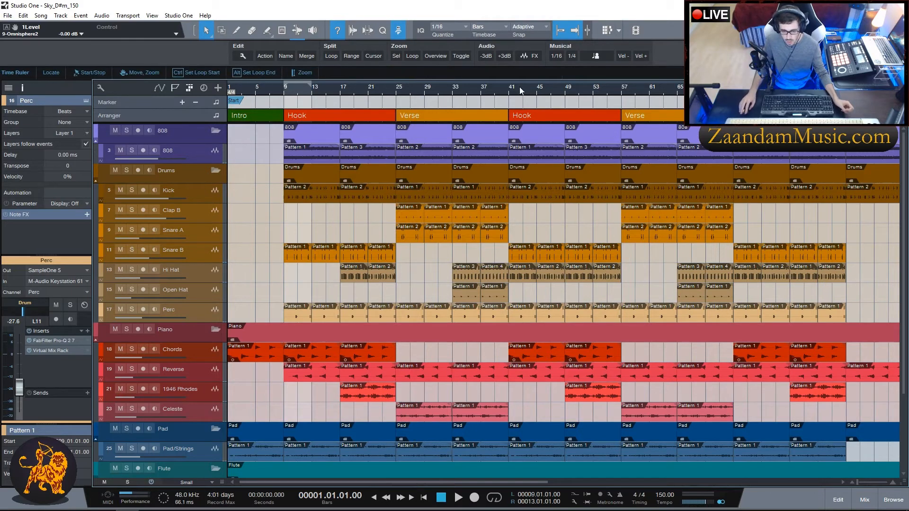
# Step: Mute the Beat Tag clip at the end of the intro with the Mute tool and return to the Arrow tool
pyautogui.scroll(-3, 521, 90)
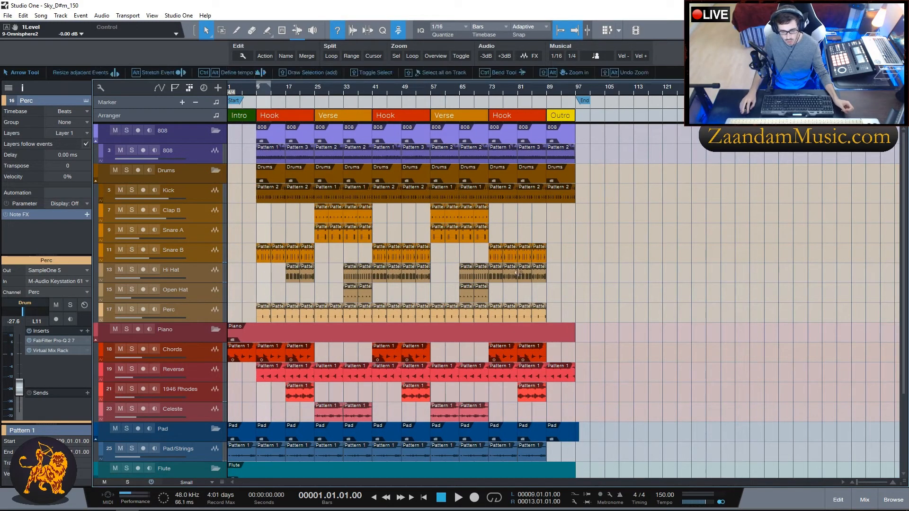
pyautogui.scroll(-2, 635, 289)
pyautogui.scroll(-1, 253, 369)
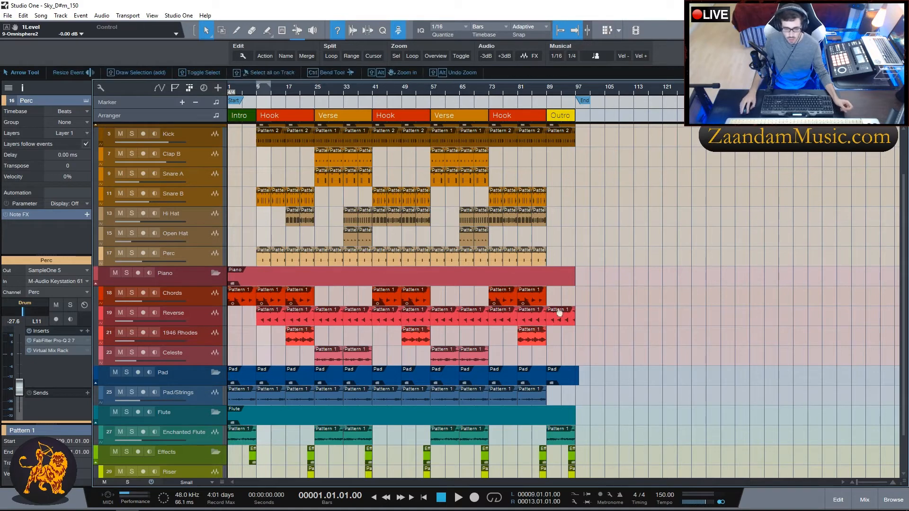
pyautogui.scroll(-1, 423, 444)
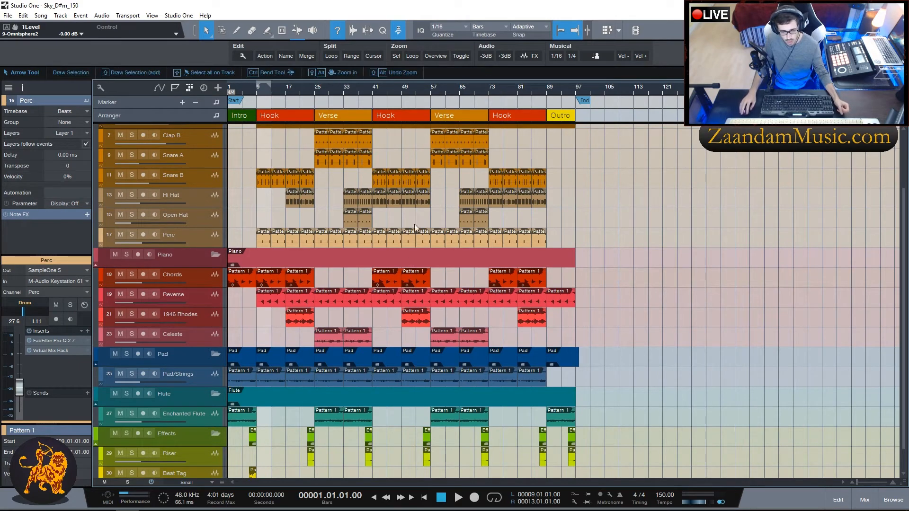
pyautogui.scroll(-2, 352, 257)
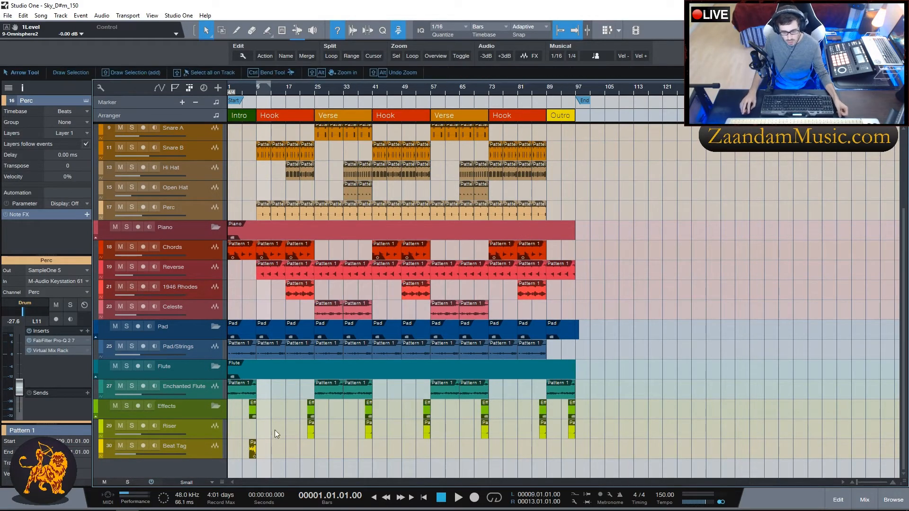
pyautogui.press('6')
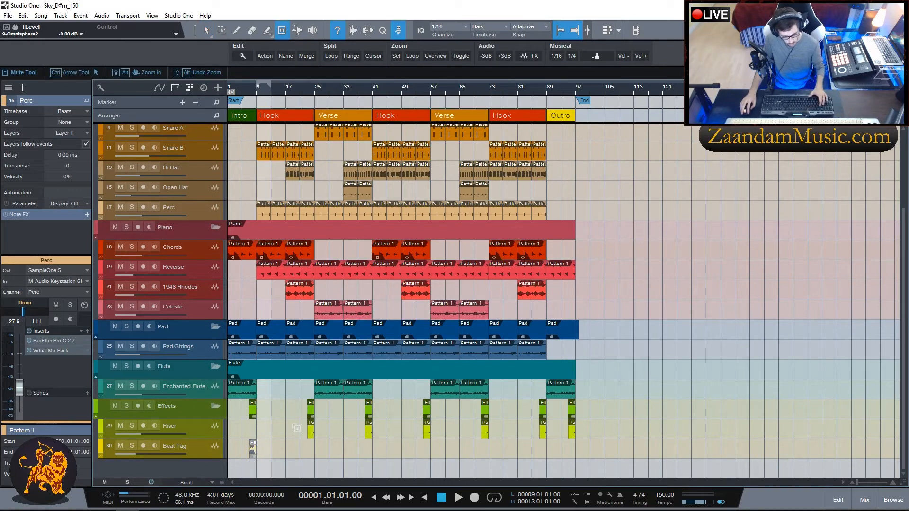
pyautogui.press('1')
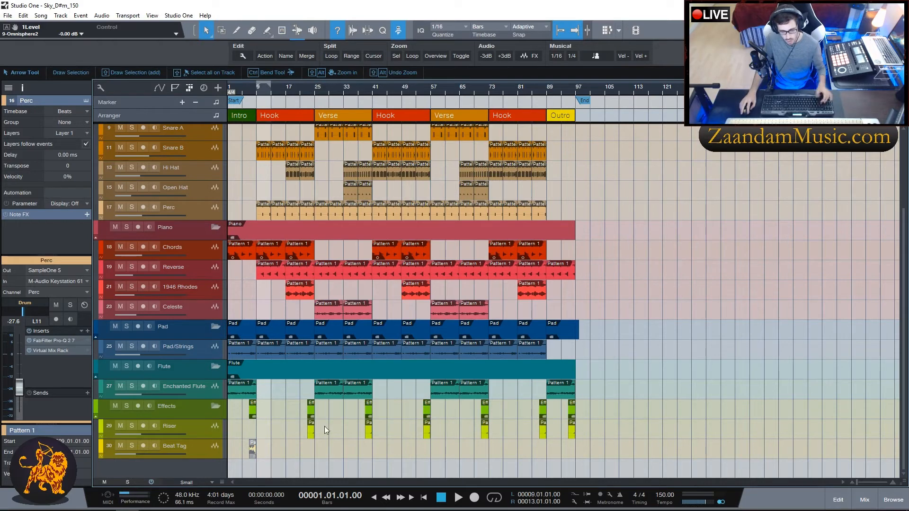
# Step: Collapse the Effects, Flute, Pad, Piano, Drums and 808 folder tracks in the arrangement
pyautogui.scroll(3, 610, 340)
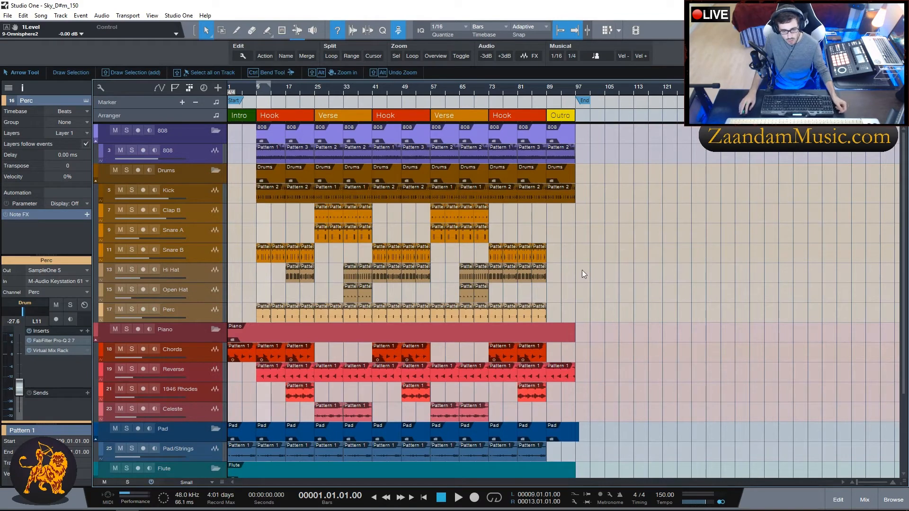
pyautogui.scroll(-3, 582, 270)
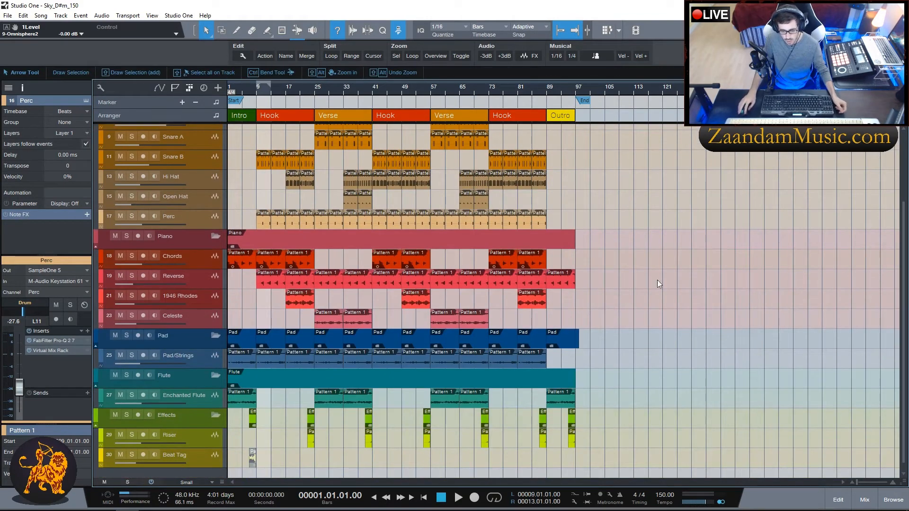
pyautogui.click(216, 415)
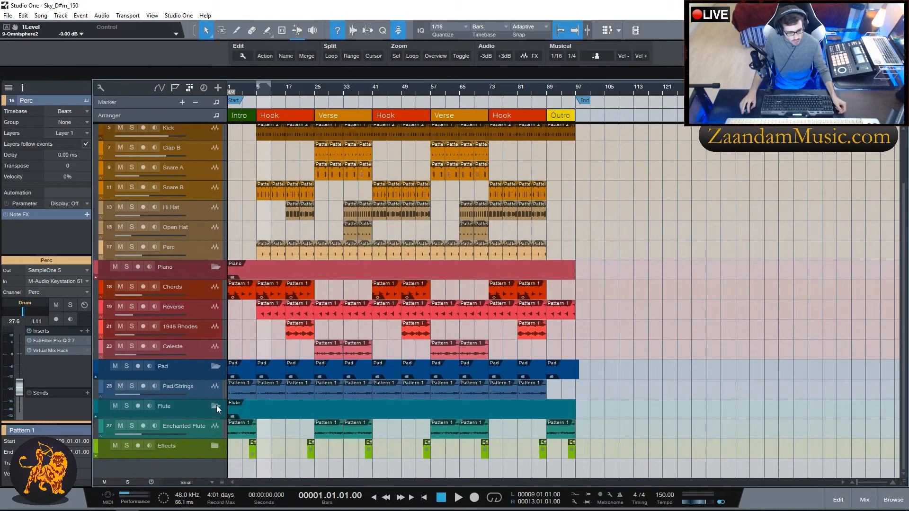
pyautogui.click(217, 405)
pyautogui.click(217, 386)
pyautogui.click(211, 309)
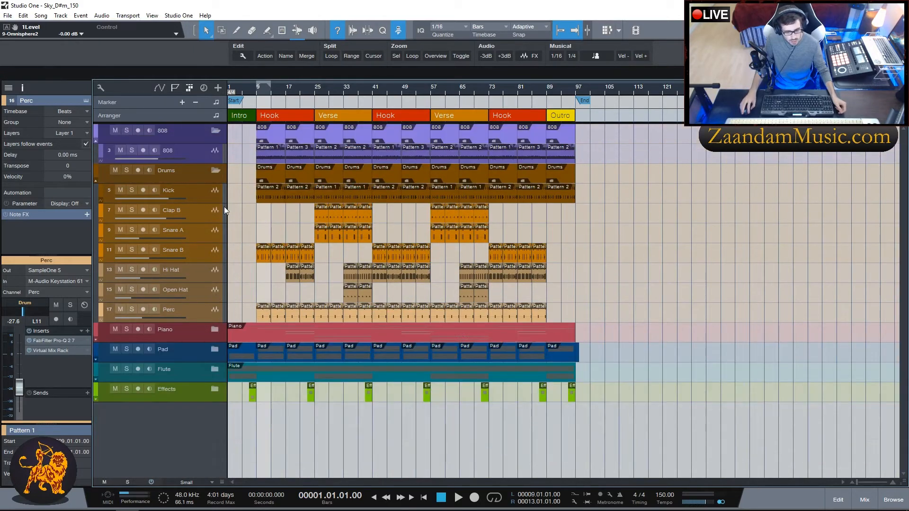
pyautogui.click(216, 171)
pyautogui.click(214, 131)
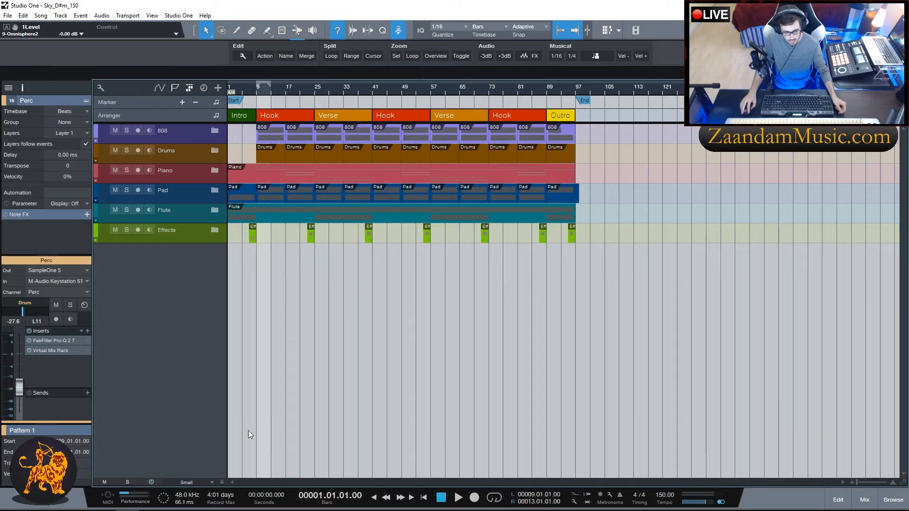
# Step: Show the mixer, inspect the ValhallaVintageVerb insert on the Plate effect channel, and close the plug-in and the expanded channel
pyautogui.click(865, 500)
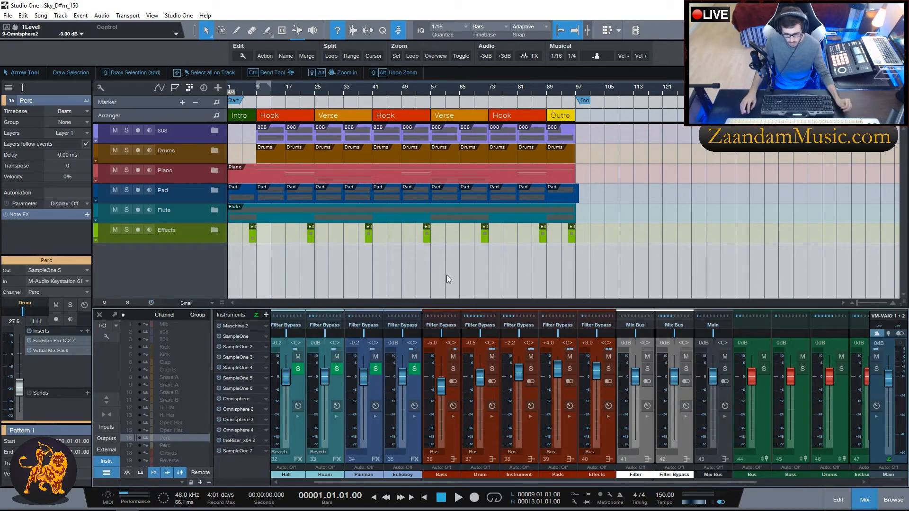
pyautogui.moveTo(361, 484); pyautogui.dragTo(295, 478)
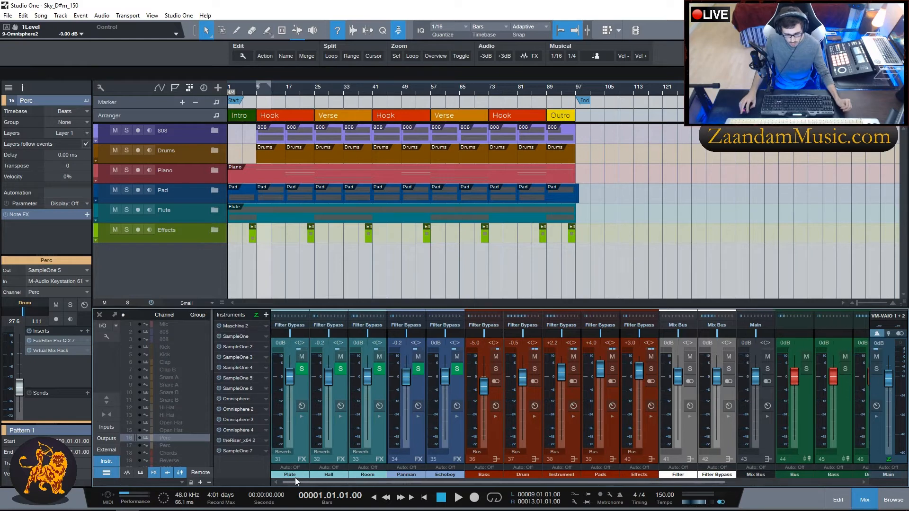
pyautogui.click(299, 428)
pyautogui.click(301, 417)
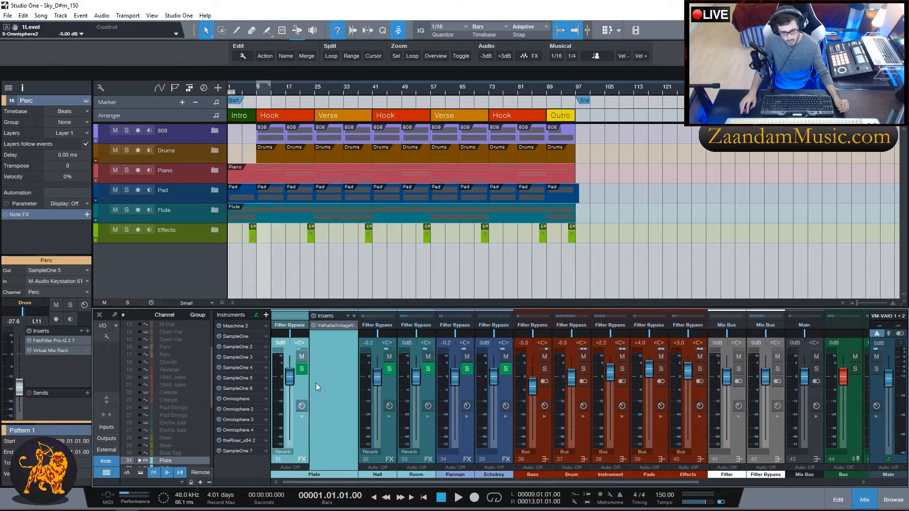
pyautogui.click(326, 325)
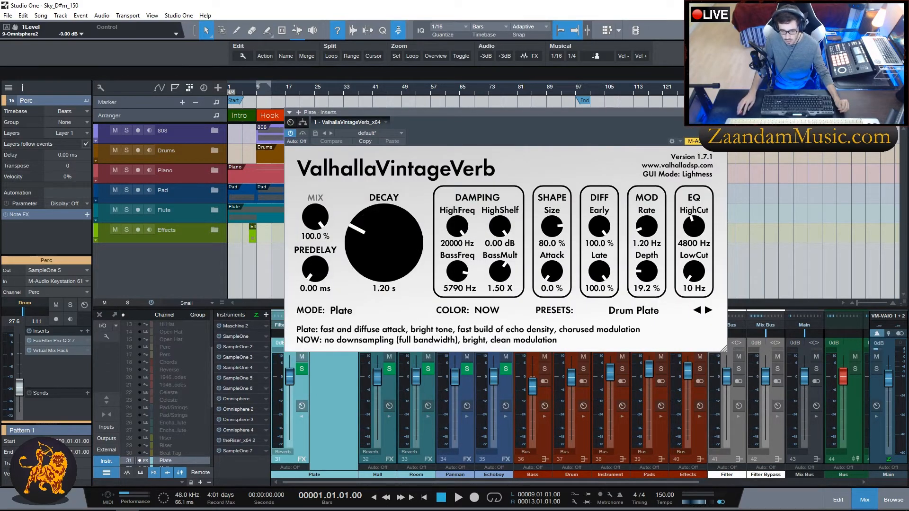
pyautogui.click(722, 113)
pyautogui.click(302, 417)
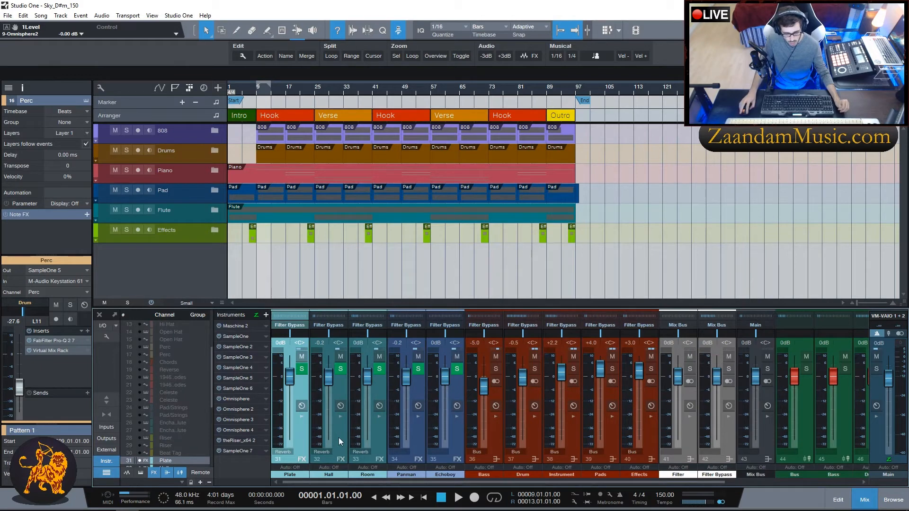
# Step: Inspect the ValhallaVintageVerb insert on the Hall channel and the Altiverb 7 insert on the Room channel, closing each plug-in
pyautogui.click(339, 415)
pyautogui.click(373, 323)
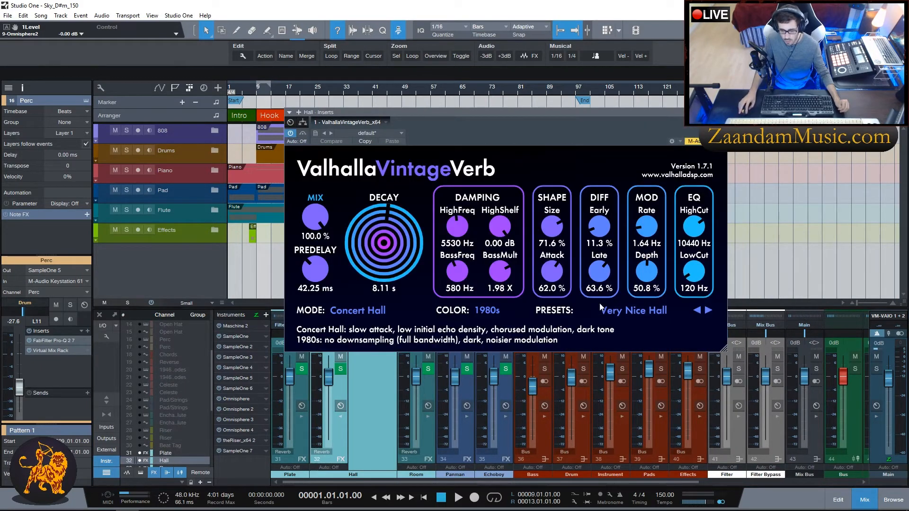
pyautogui.click(722, 112)
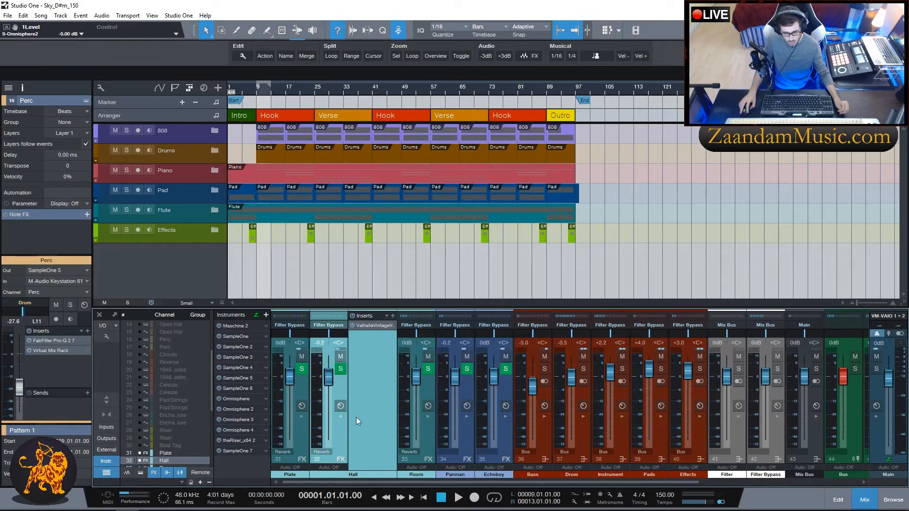
pyautogui.click(341, 417)
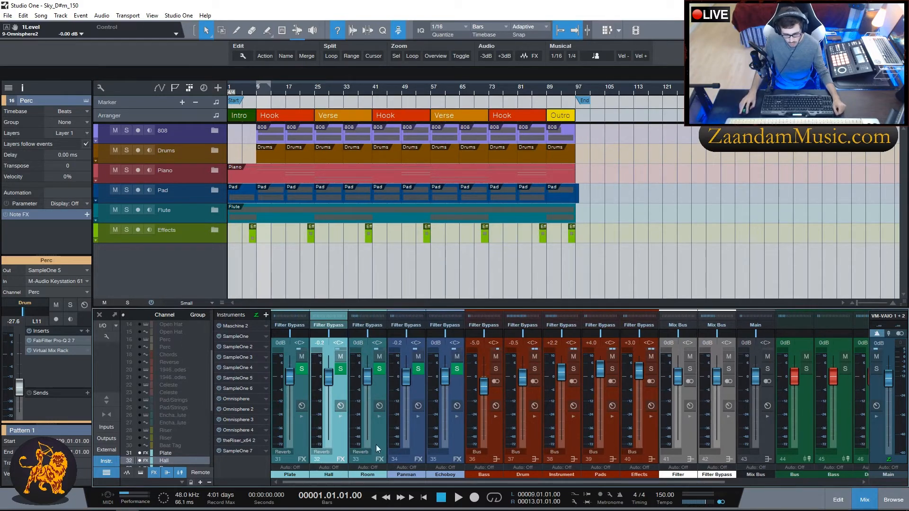
pyautogui.click(379, 418)
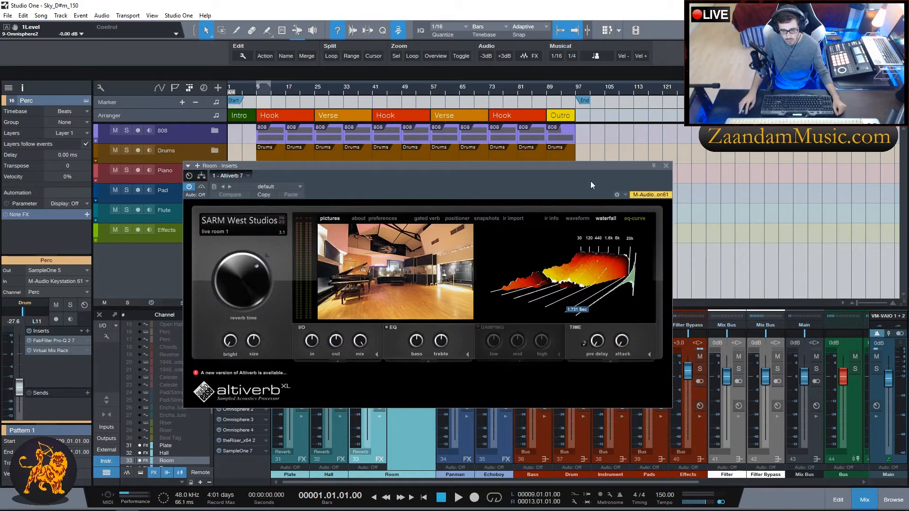
pyautogui.click(666, 166)
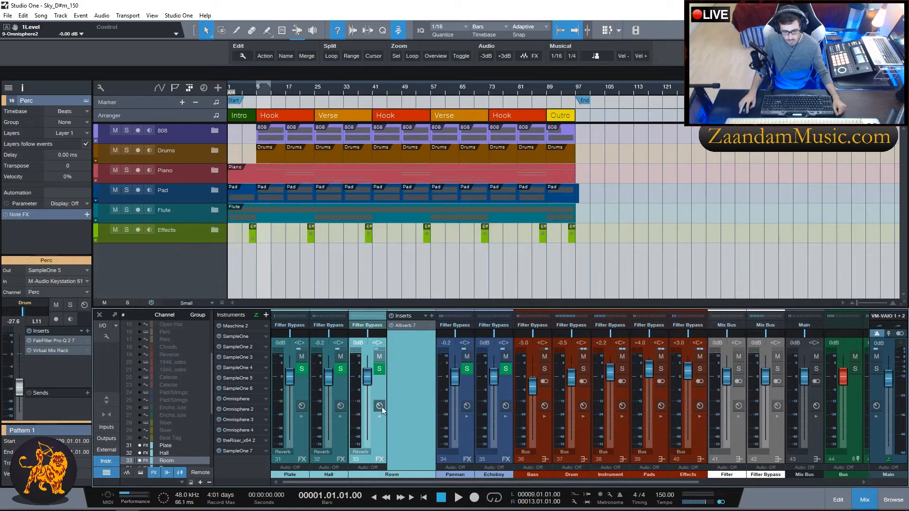
# Step: Expand the Panman effect channel, inspect its PanMan insert, and close the plug-in and the expanded channel
pyautogui.click(416, 435)
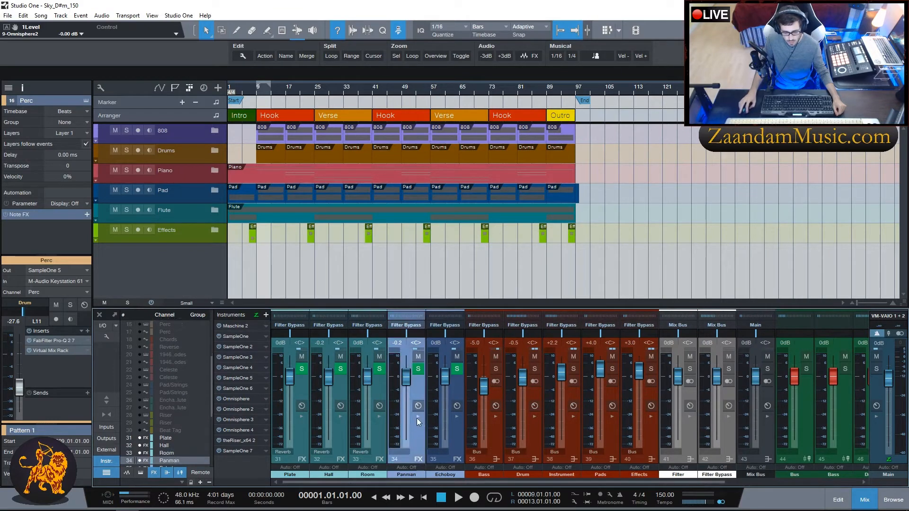
pyautogui.click(418, 417)
pyautogui.click(440, 325)
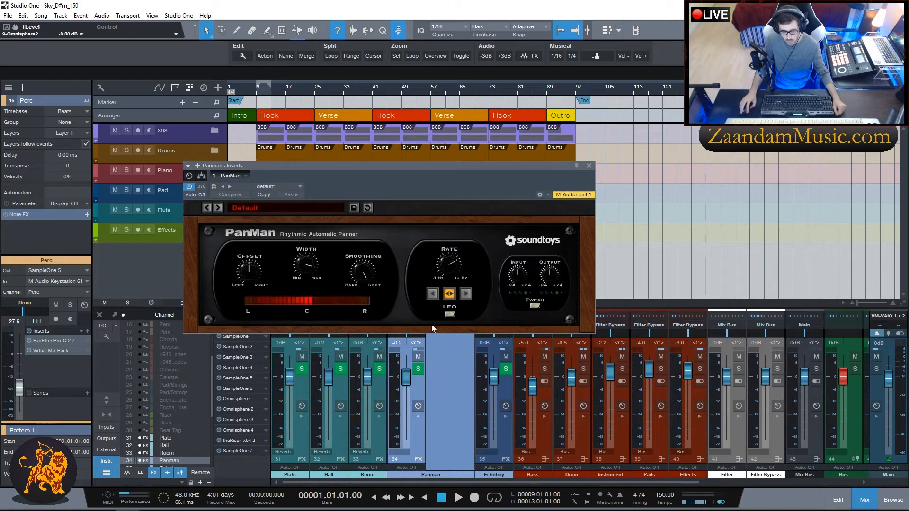
pyautogui.click(589, 166)
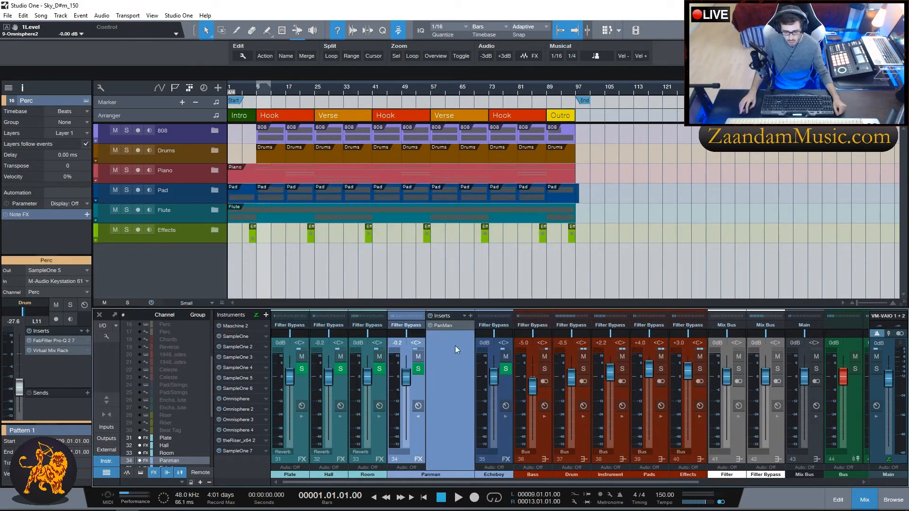
pyautogui.click(418, 417)
# Step: Expand the Echoboy effect channel, inspect its EchoBoy insert, and close the plug-in and the expanded channel
pyautogui.click(454, 423)
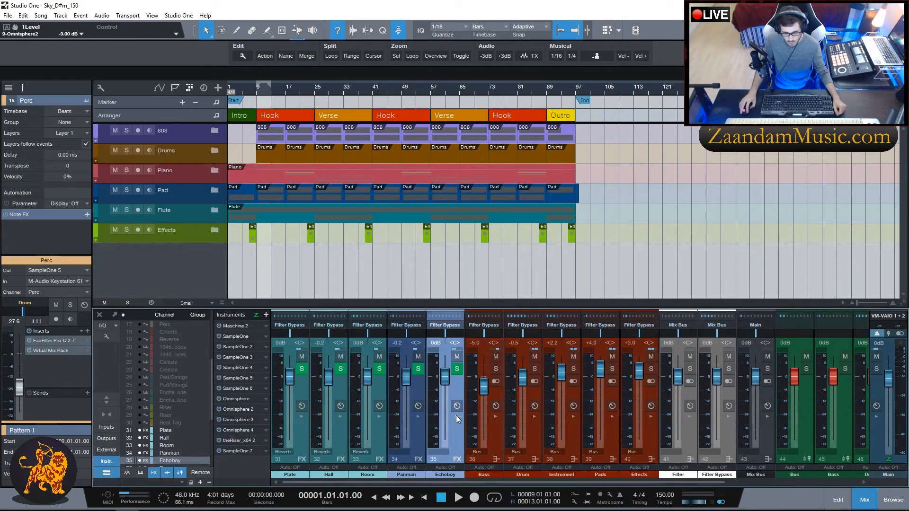
pyautogui.click(456, 416)
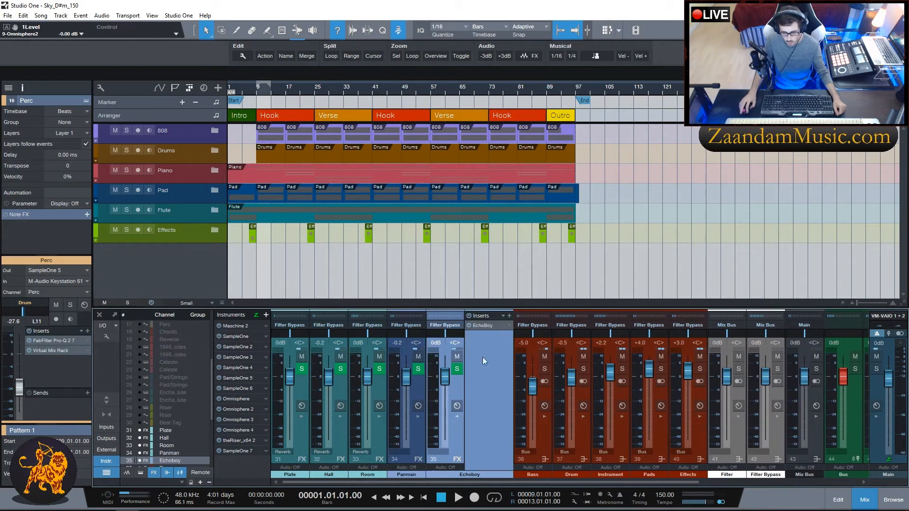
pyautogui.click(484, 326)
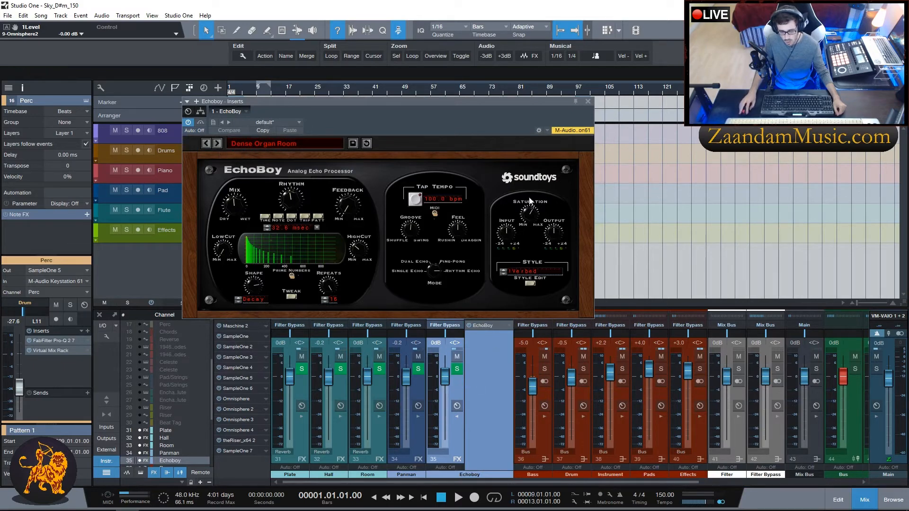
pyautogui.click(589, 101)
pyautogui.click(457, 416)
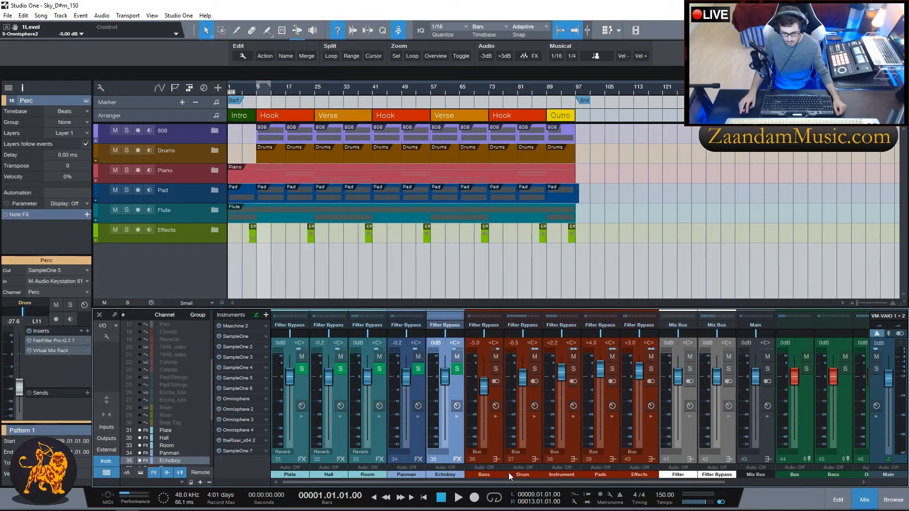
# Step: Expand the Bass bus channel to check its inserts and sends, and collapse it again
pyautogui.moveTo(500, 482); pyautogui.dragTo(560, 479)
pyautogui.click(413, 422)
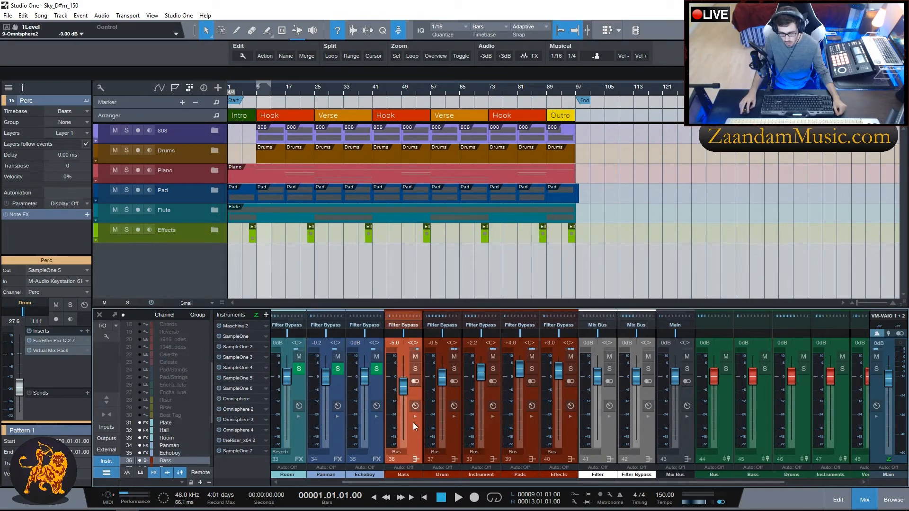
pyautogui.click(416, 417)
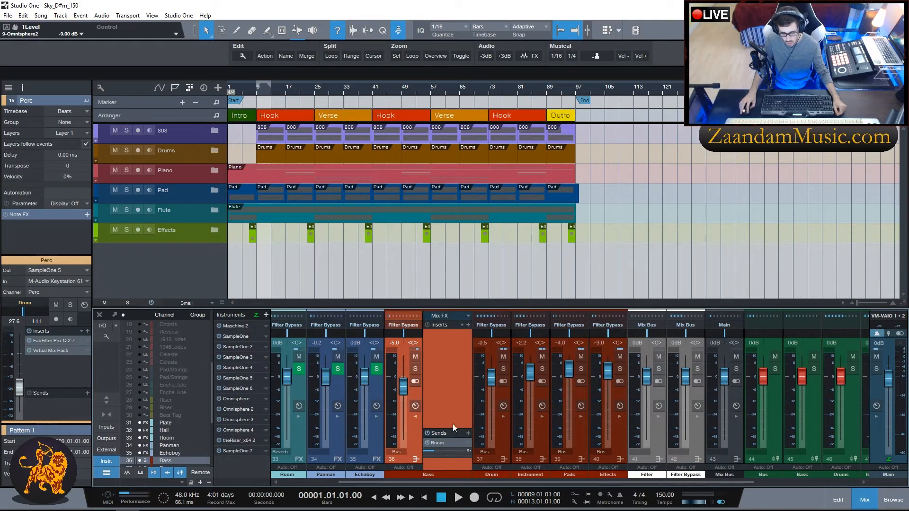
pyautogui.click(413, 417)
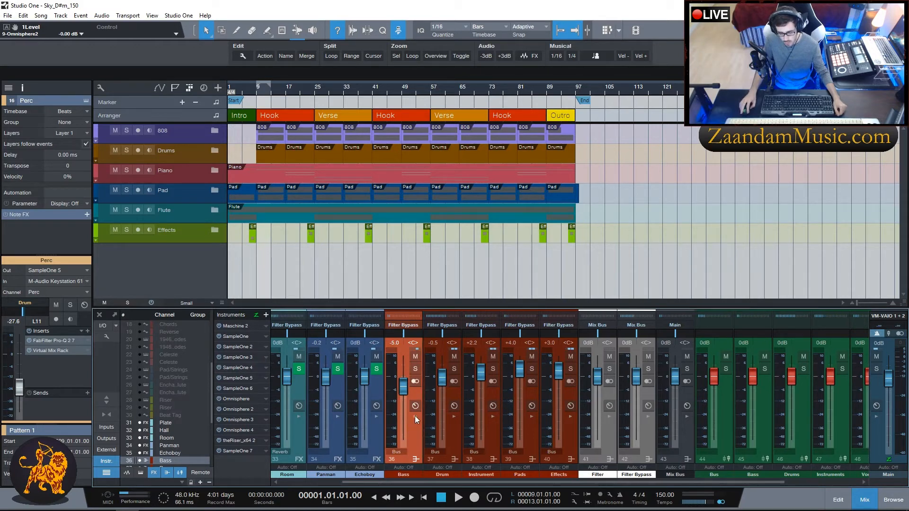
# Step: Expand the Drum bus channel, inspect the modules in its Virtual Mix Rack insert, and close the plug-in
pyautogui.click(453, 436)
pyautogui.click(455, 416)
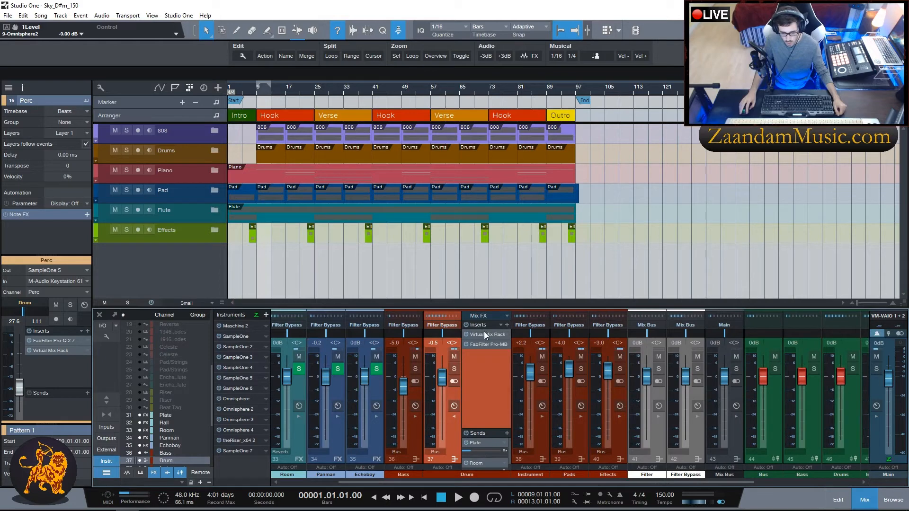
pyautogui.click(481, 334)
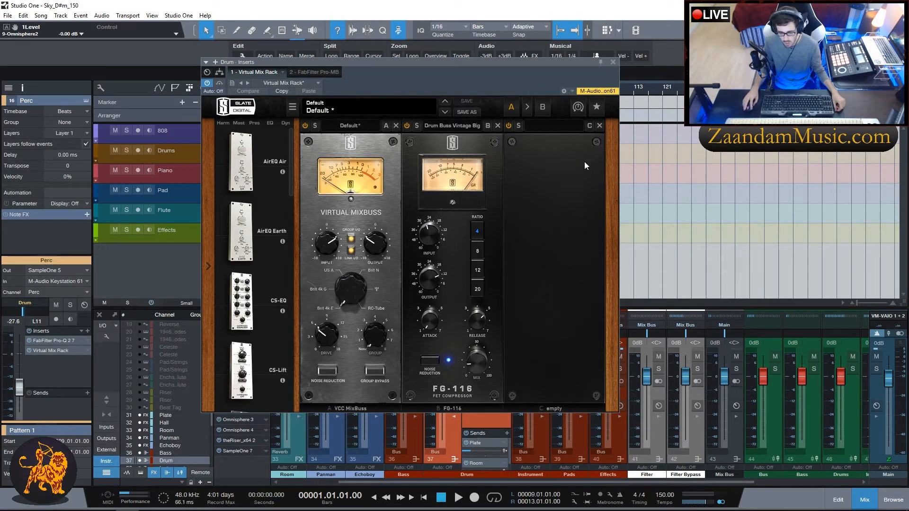
pyautogui.click(612, 62)
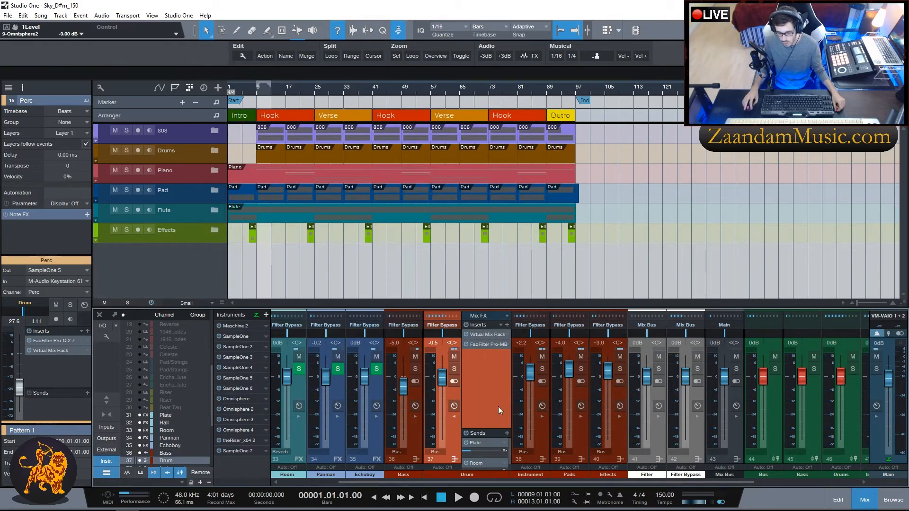
# Step: Enlarge the Sends area of the Drum bus to show both the Plate and Room sends, and collapse the channel
pyautogui.scroll(-3, 492, 368)
pyautogui.scroll(2, 491, 368)
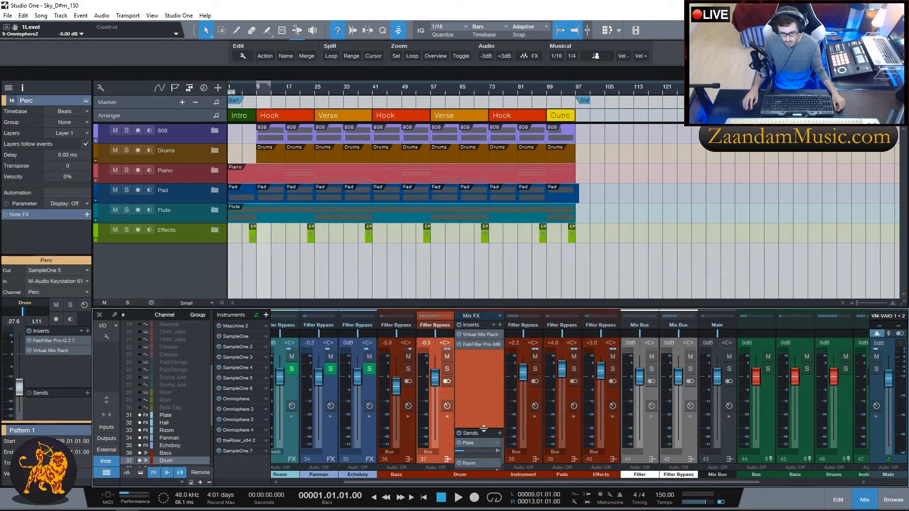
pyautogui.moveTo(483, 429); pyautogui.dragTo(484, 400)
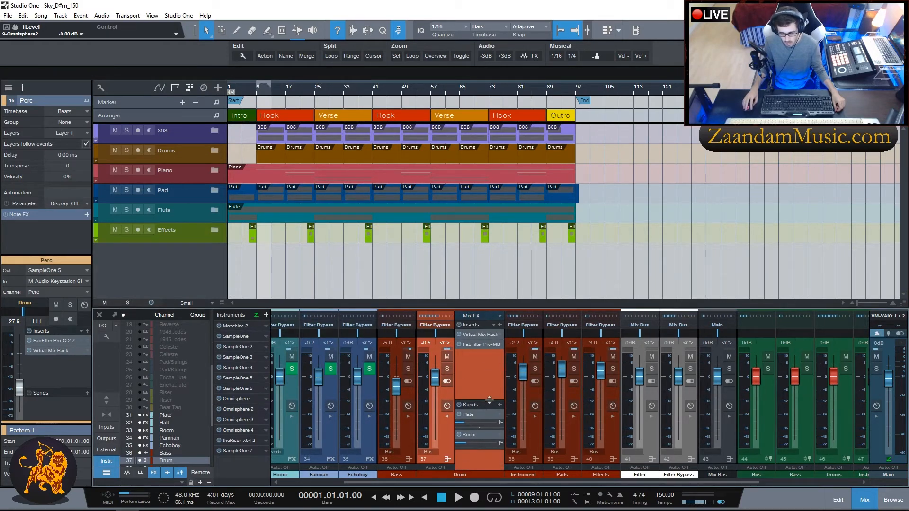
pyautogui.click(448, 418)
# Step: Expand the Instrument bus, inspect its Virtual Mix Rack insert, and close the plug-in and the expanded channel
pyautogui.click(484, 426)
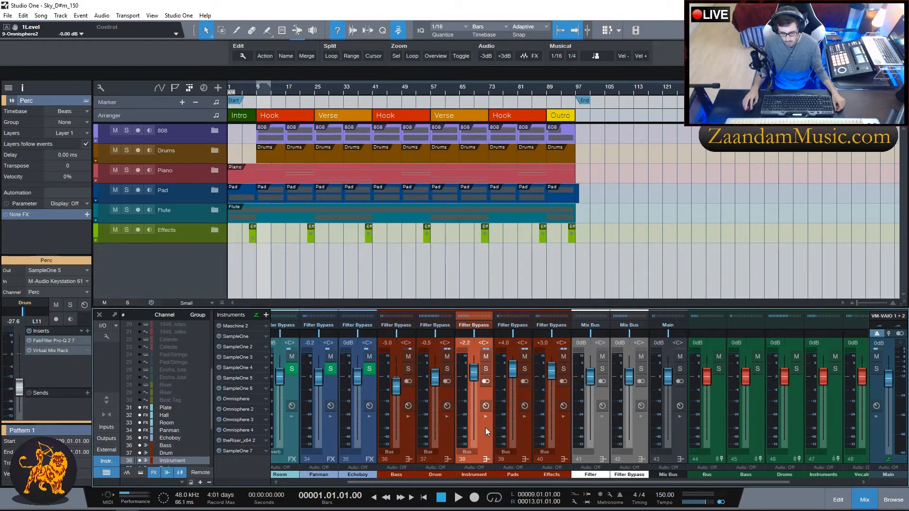
pyautogui.click(485, 416)
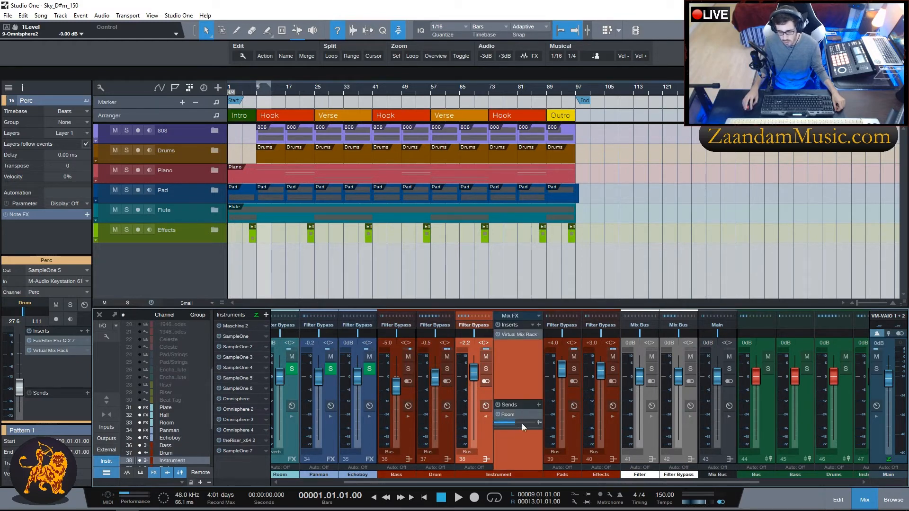
pyautogui.doubleClick(510, 334)
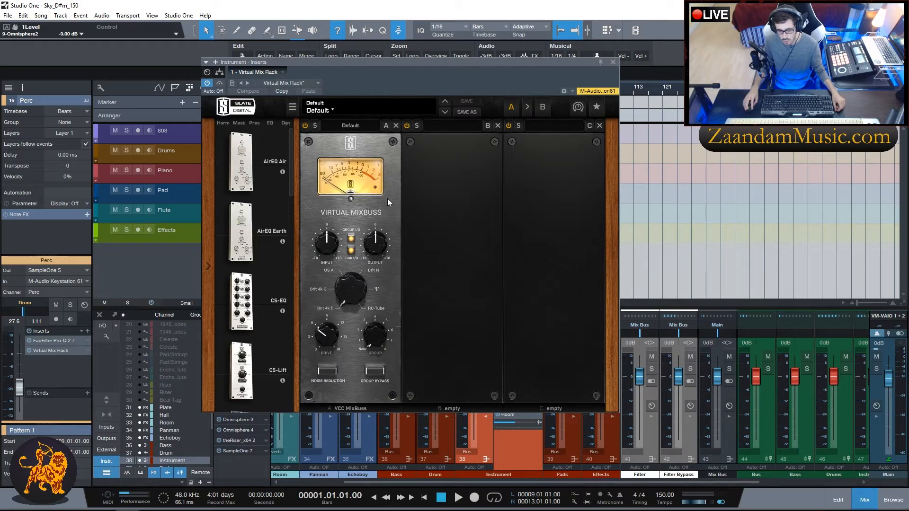
pyautogui.click(615, 63)
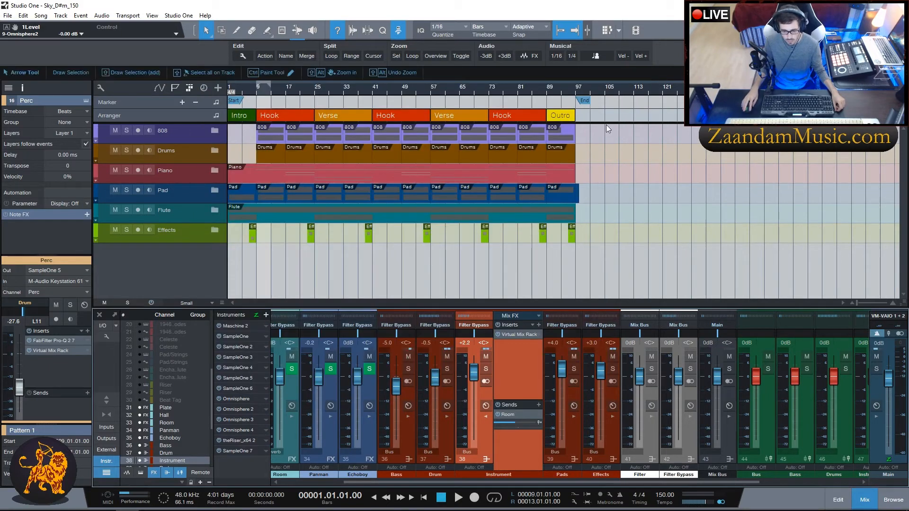
pyautogui.click(488, 416)
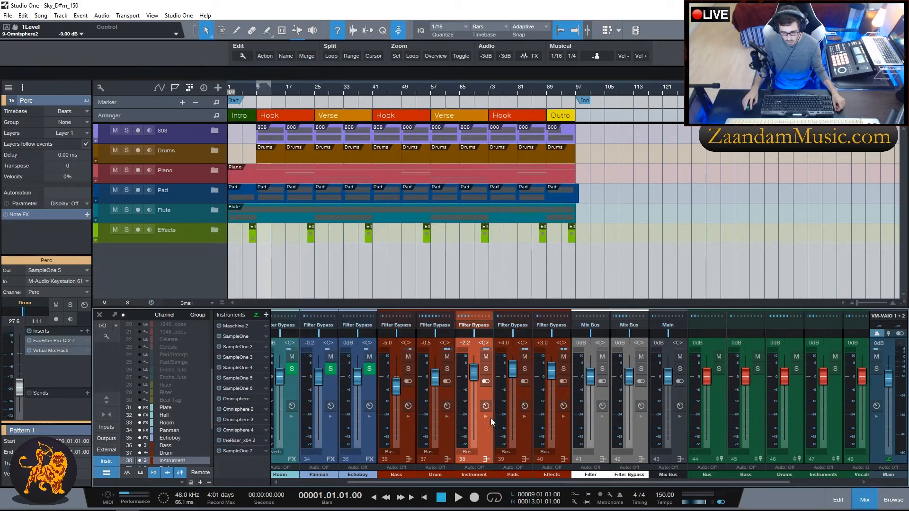
# Step: Check the Virtual Mix Rack insert and the sends of the Pads bus, and collapse the channel
pyautogui.click(524, 417)
pyautogui.click(557, 334)
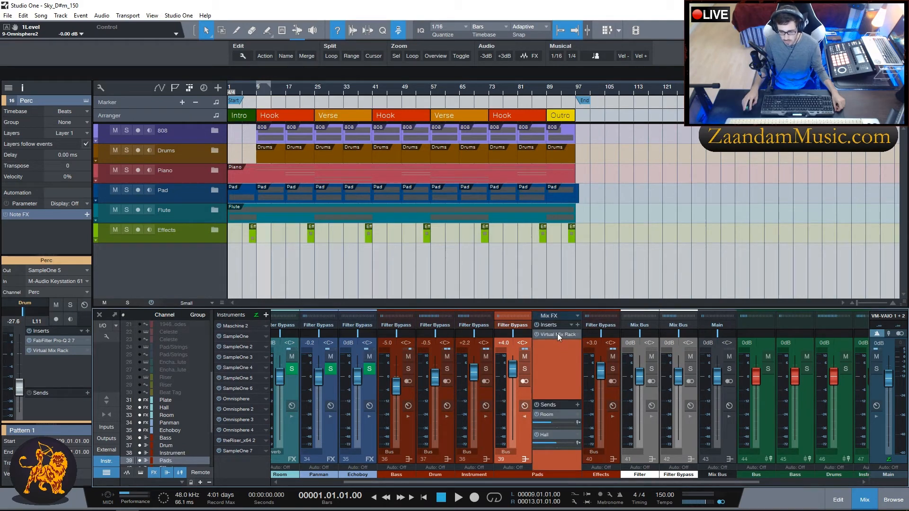
pyautogui.click(638, 154)
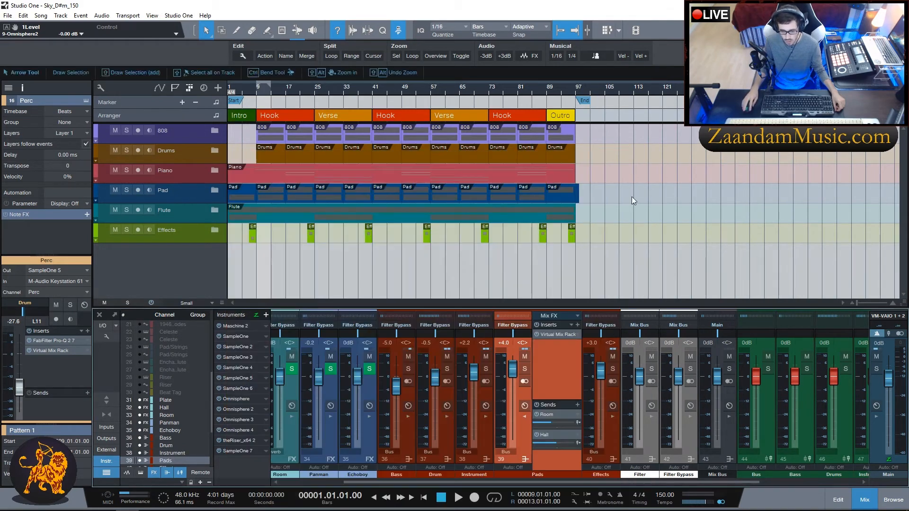
pyautogui.click(525, 417)
# Step: Inspect the Virtual Mix Rack insert and the Room send on the Effects bus, and collapse the channel
pyautogui.click(565, 426)
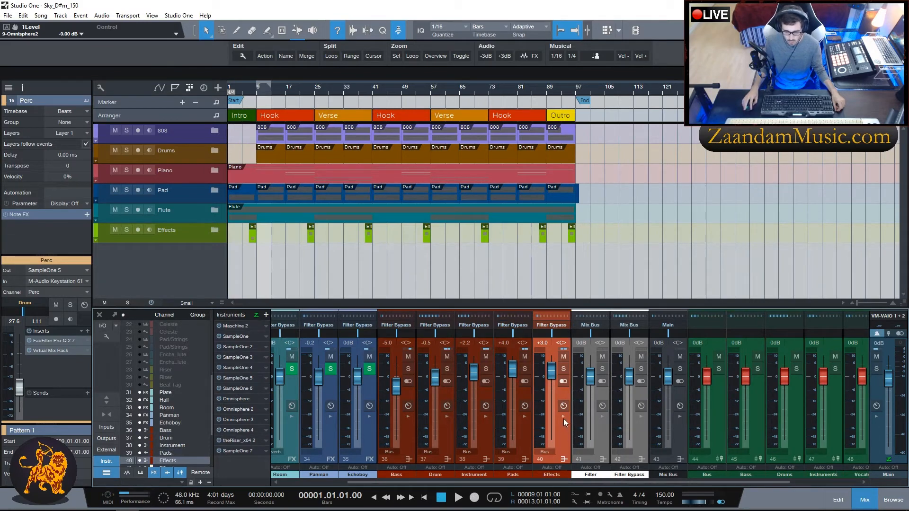
pyautogui.click(564, 417)
pyautogui.click(596, 336)
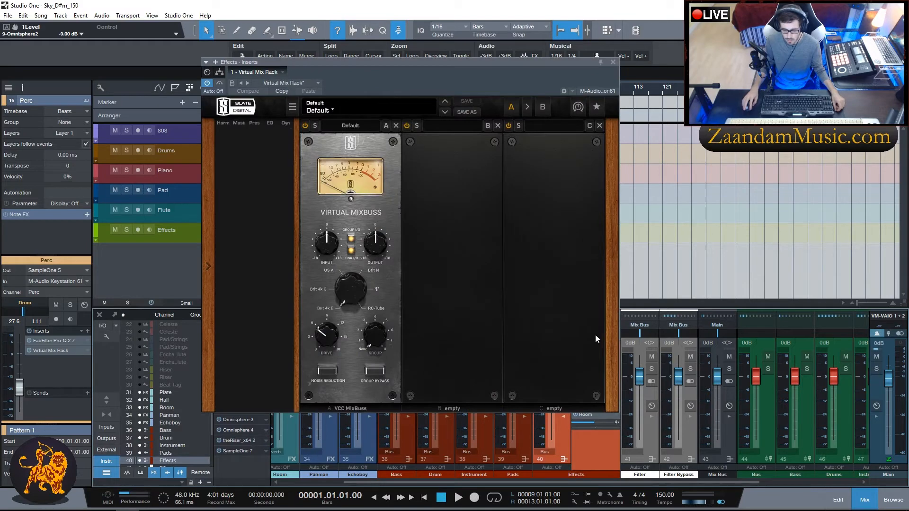
pyautogui.click(615, 66)
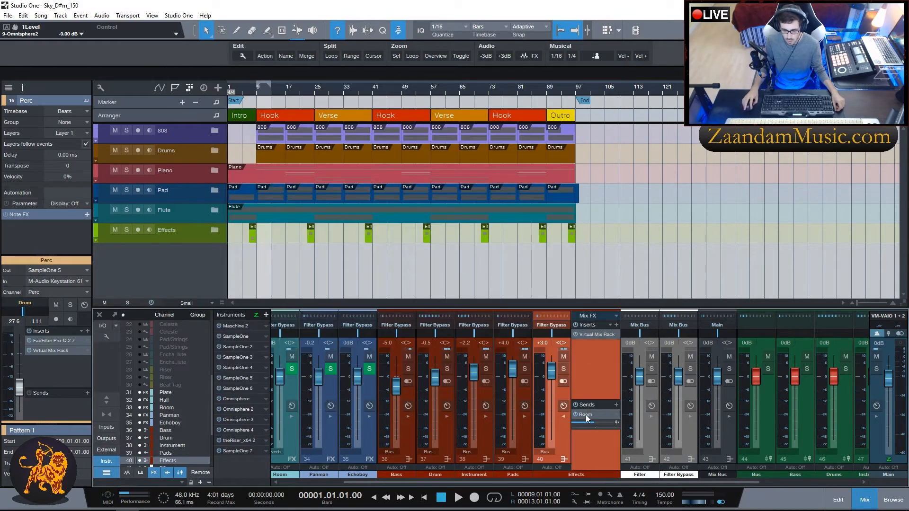
pyautogui.click(566, 417)
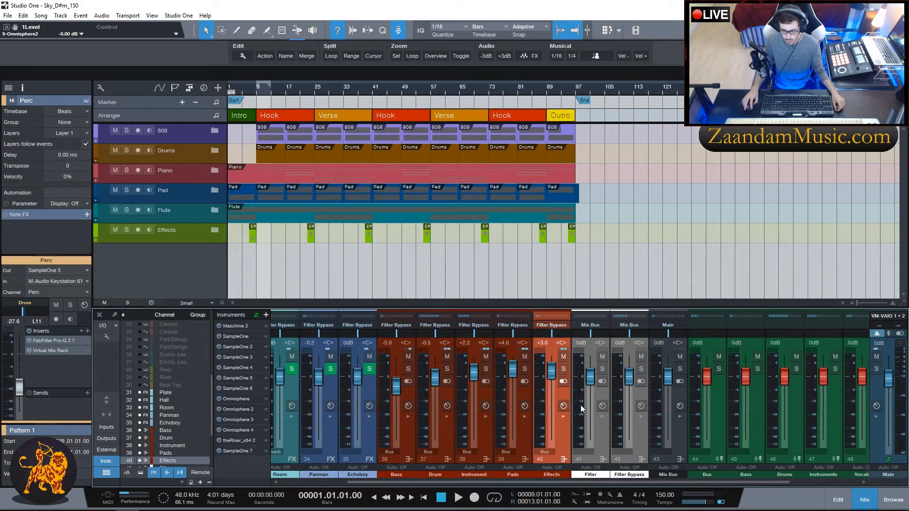
# Step: Expand the Filter and Filter Bypass bus channels in turn to check their inserts and sends, collapsing each one
pyautogui.click(602, 426)
pyautogui.click(603, 418)
pyautogui.click(602, 417)
pyautogui.click(638, 433)
pyautogui.click(641, 417)
pyautogui.click(641, 417)
# Step: Expand the Mix Bus channel to check its inserts and sends, and collapse it again
pyautogui.click(676, 420)
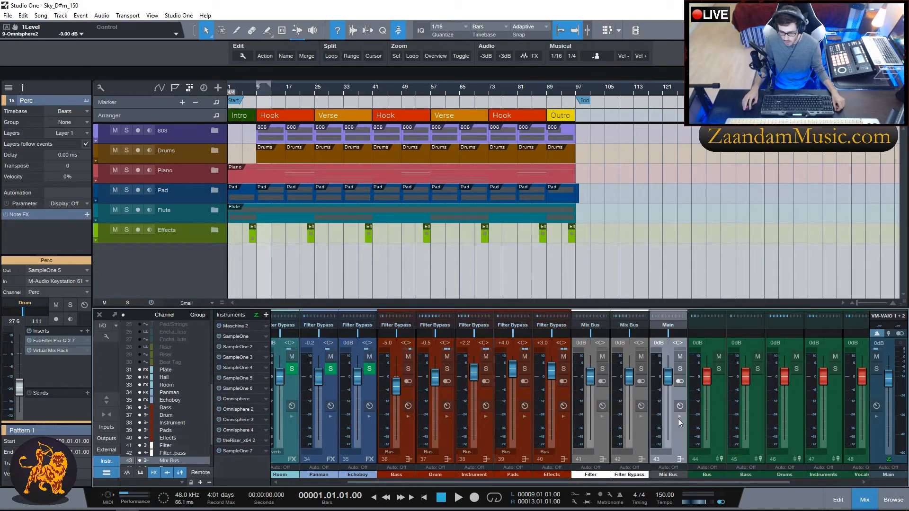
pyautogui.click(680, 417)
pyautogui.click(680, 416)
# Step: Review the VCA channels, expand the Main output channel and open its Ozone 8 Equalizer insert
pyautogui.moveTo(661, 482); pyautogui.dragTo(742, 482)
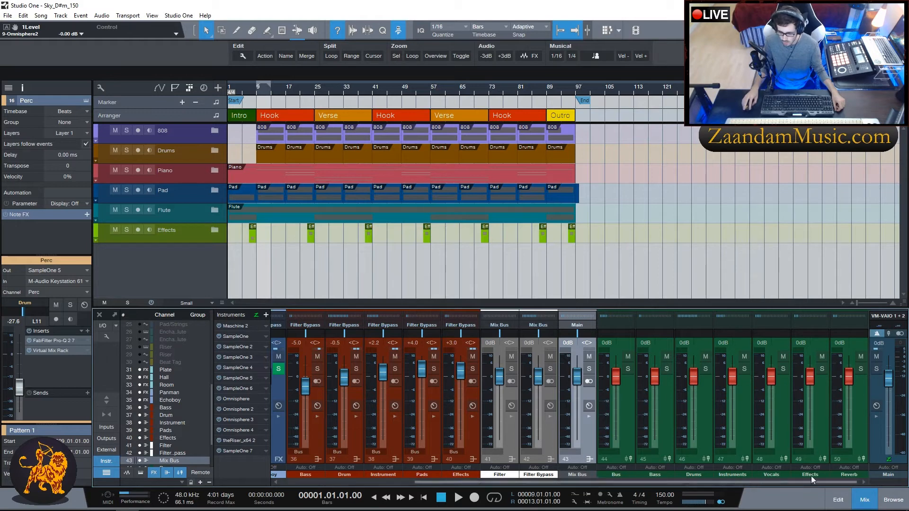
pyautogui.click(877, 417)
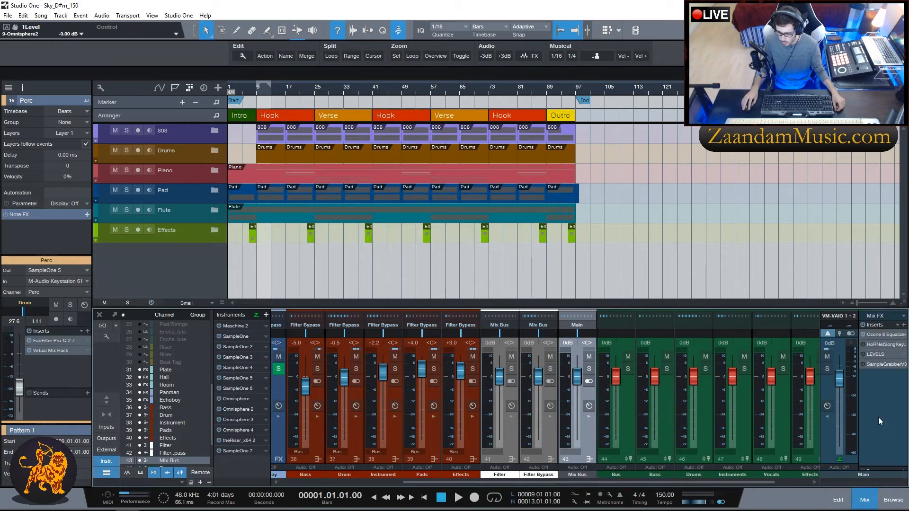
pyautogui.doubleClick(881, 335)
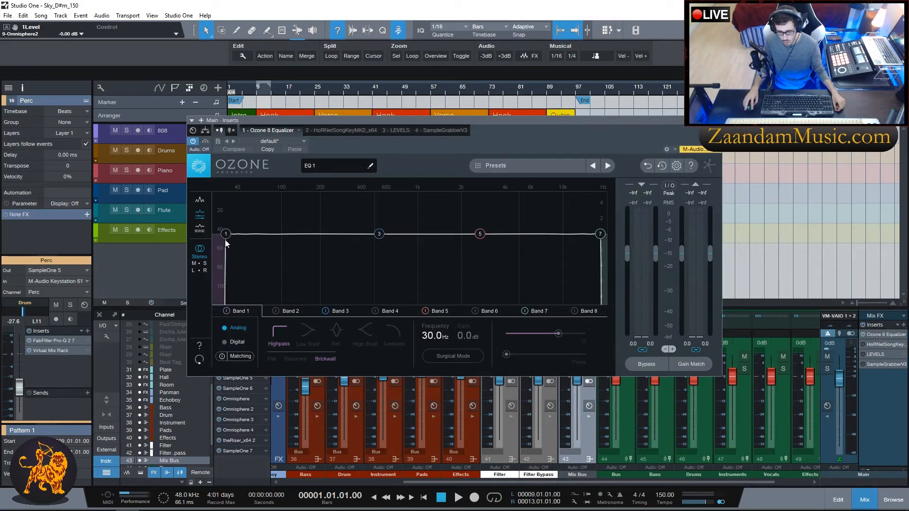
# Step: Check the band 7 lowpass in the Main output's Ozone 8 Equalizer, close the plug-in and collapse the Main channel
pyautogui.click(599, 235)
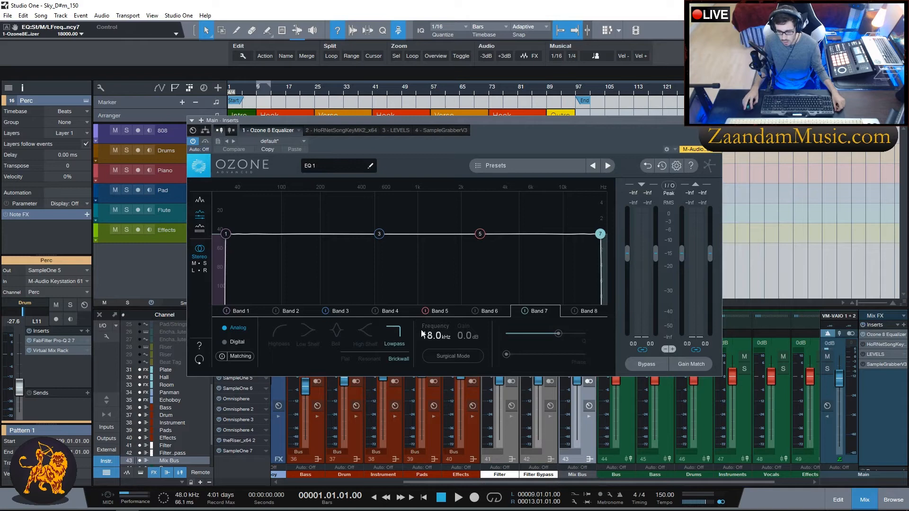
pyautogui.click(717, 121)
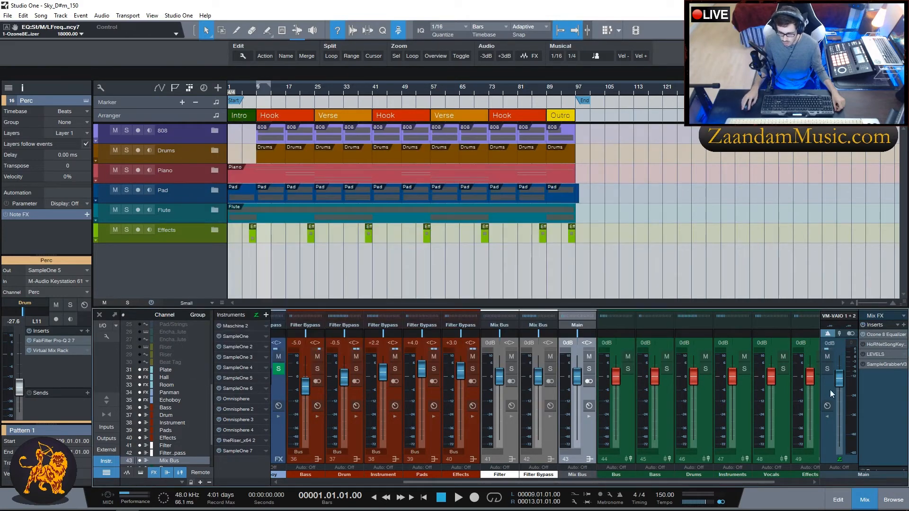
pyautogui.click(827, 416)
# Step: Expand the 808 folder track and show the instrument channels in the mixer
pyautogui.moveTo(481, 482); pyautogui.dragTo(349, 482)
pyautogui.click(218, 130)
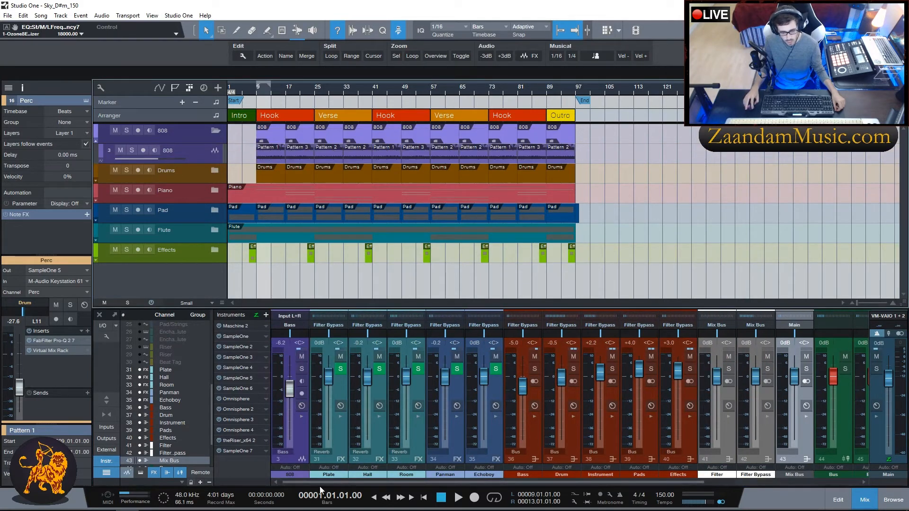
pyautogui.click(141, 474)
# Step: Select the 808 instrument channel and inspect its Ozone 8 Imager and FabFilter Pro-Q 2 inserts in turn
pyautogui.click(297, 436)
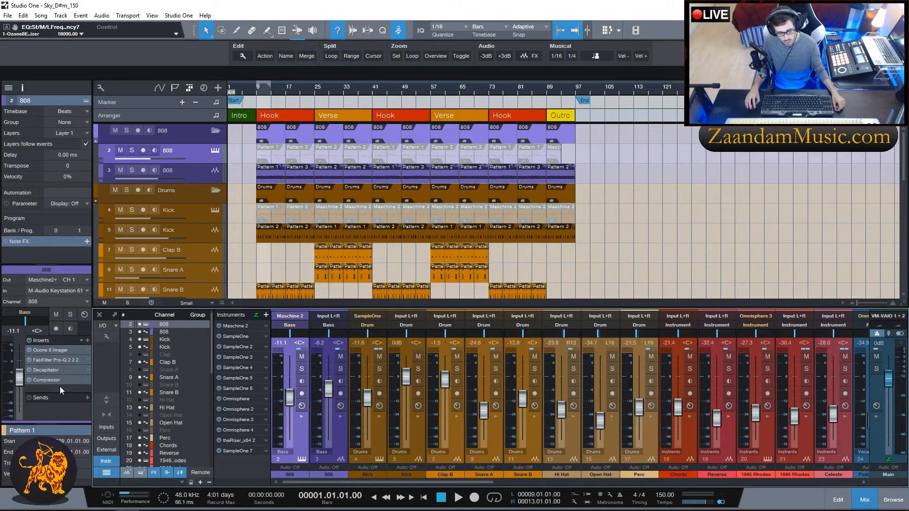
pyautogui.click(52, 350)
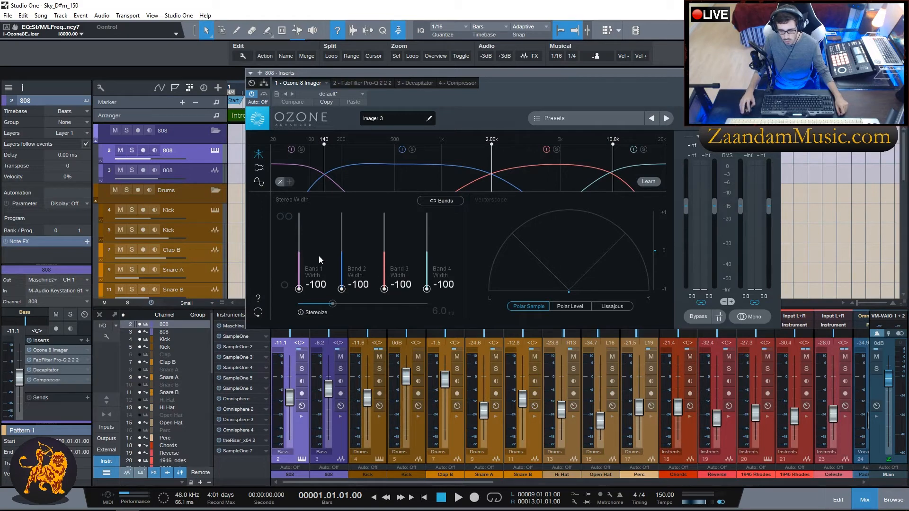
pyautogui.click(775, 73)
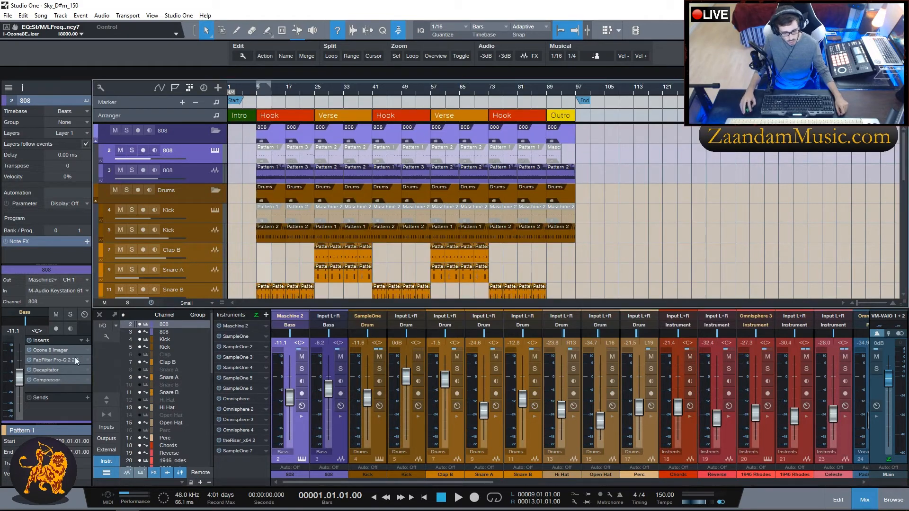
pyautogui.doubleClick(52, 360)
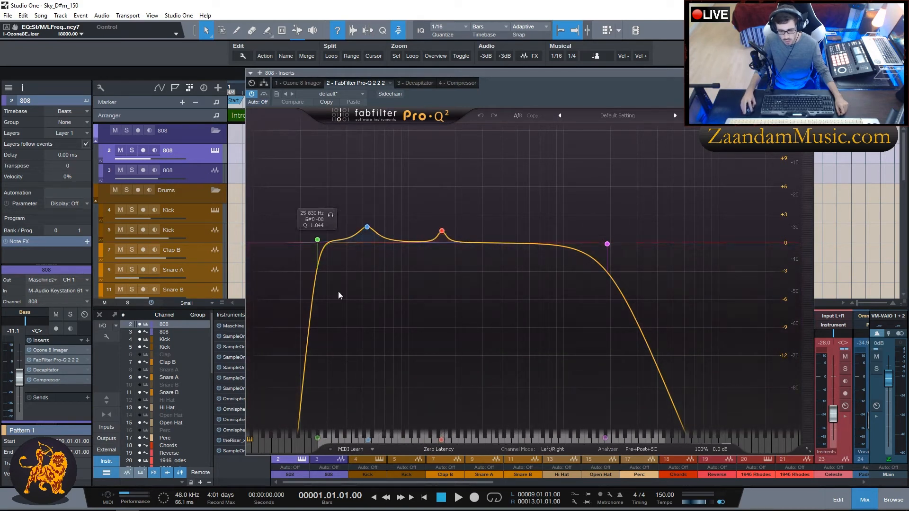
pyautogui.click(809, 73)
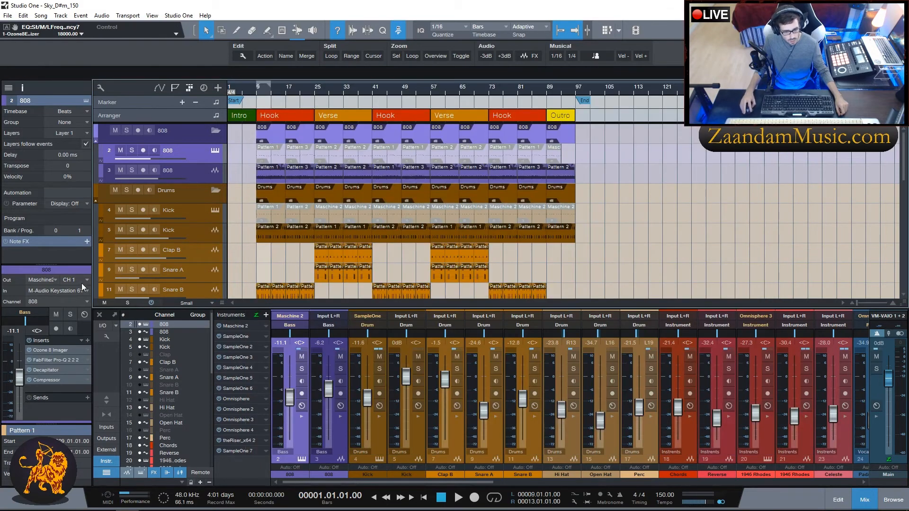
# Step: Inspect the Decapitator and Compressor inserts on the 808 instrument channel, closing each plug-in
pyautogui.click(43, 369)
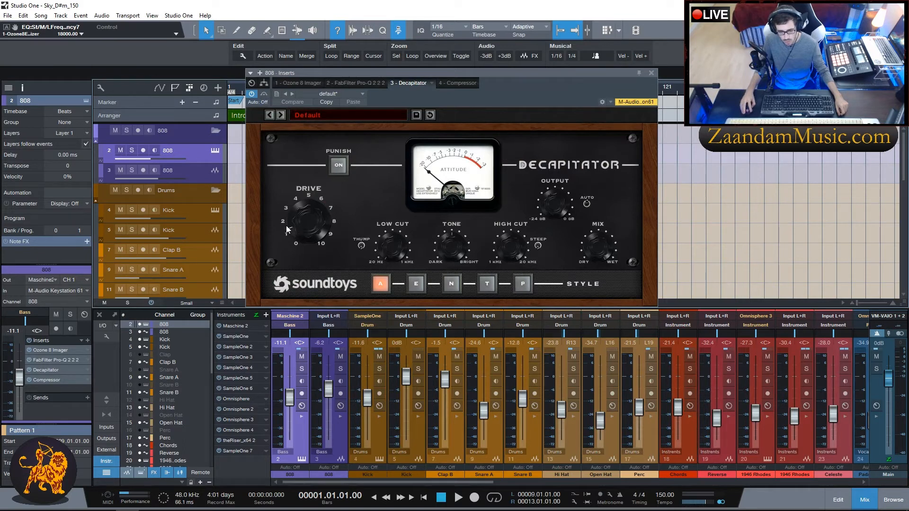
pyautogui.click(651, 73)
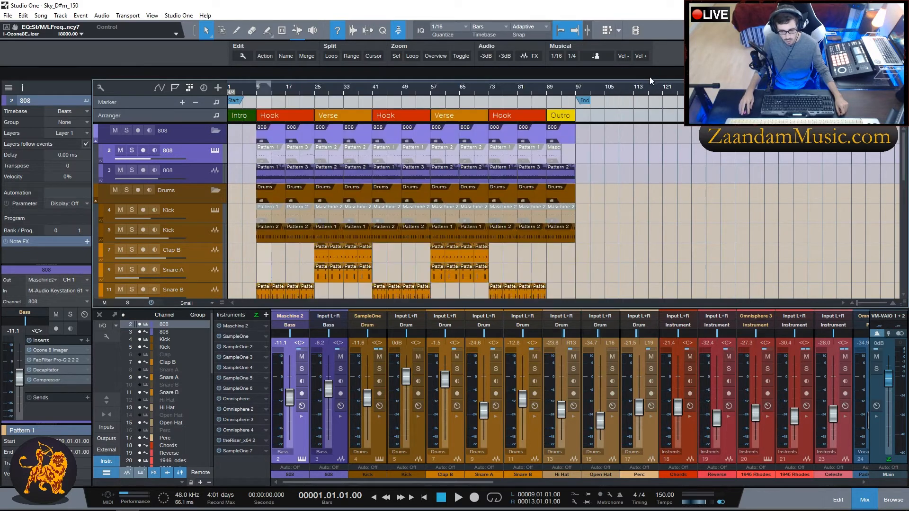
pyautogui.click(40, 380)
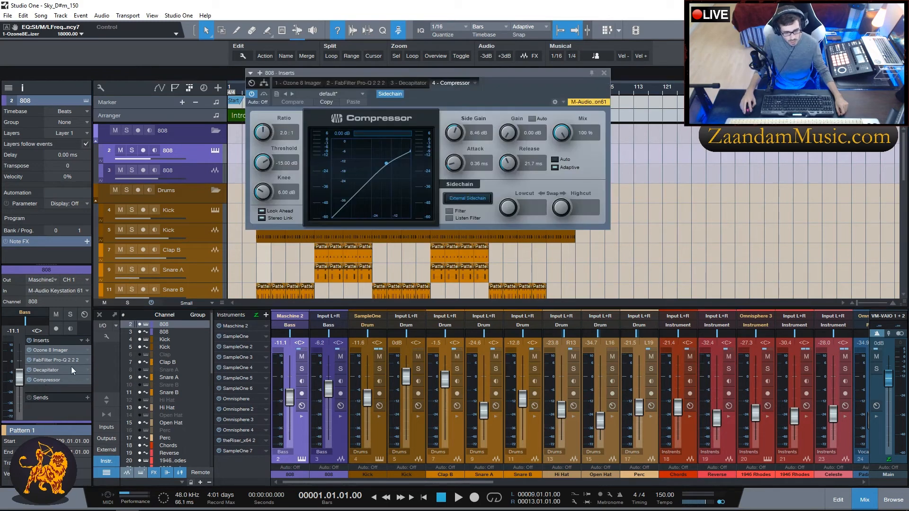
pyautogui.click(605, 73)
# Step: Inspect the Virtual Mix Rack insert on the 808 audio channel, and collapse the 808 folder track
pyautogui.click(340, 433)
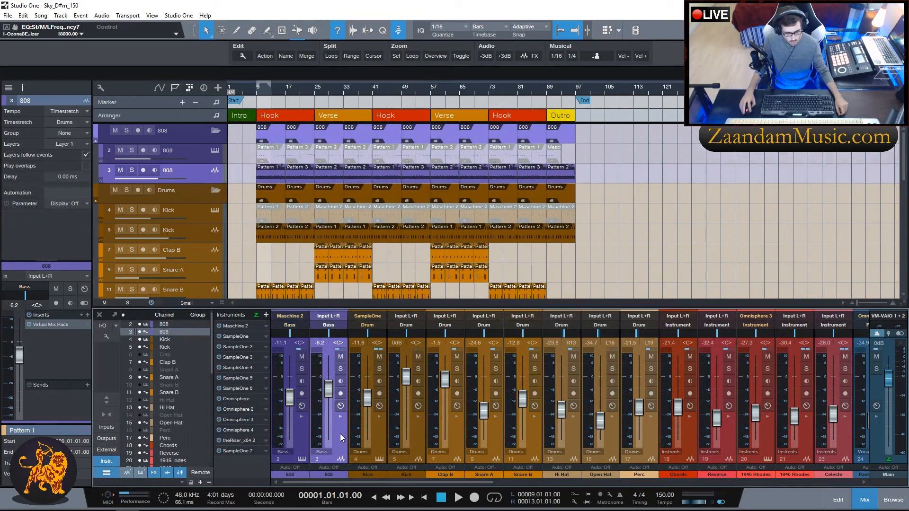
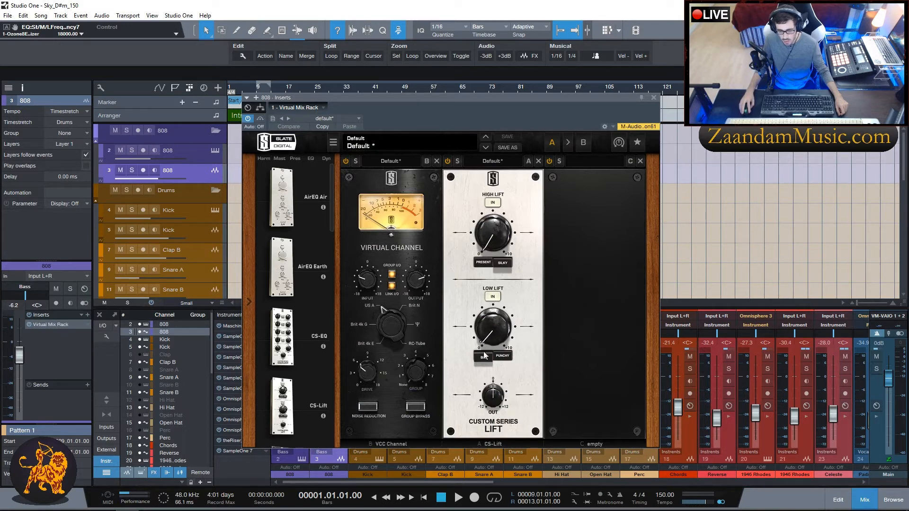
pyautogui.click(654, 97)
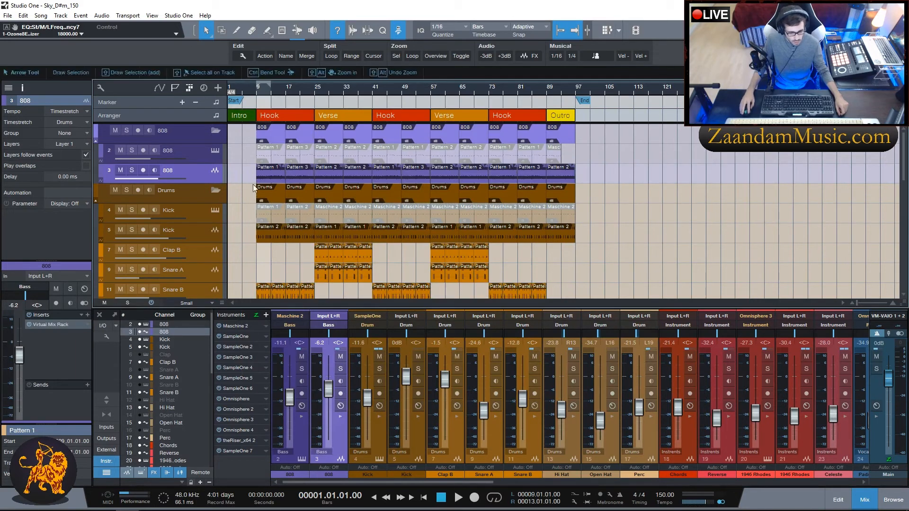
pyautogui.click(217, 130)
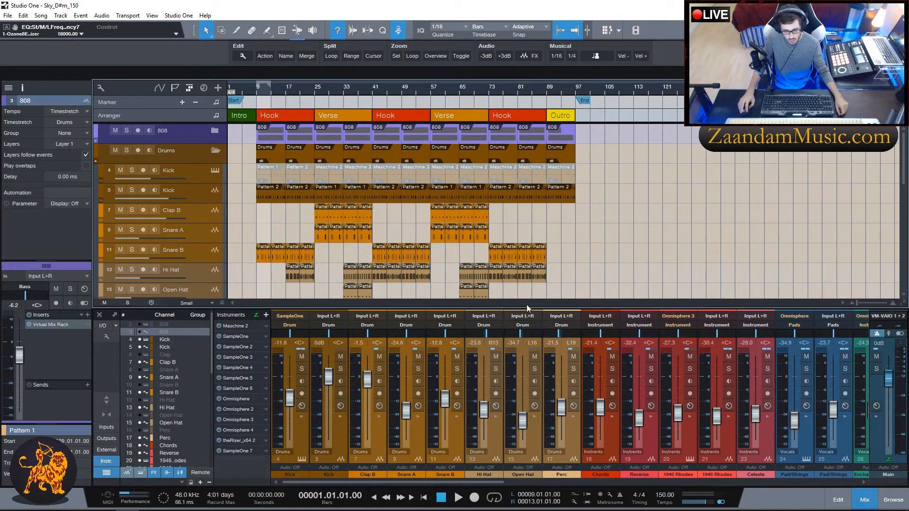
# Step: Select the Kick instrument channel and inspect its FabFilter Pro-Q 2 and Virtual Mix Rack inserts, closing each one
pyautogui.click(300, 430)
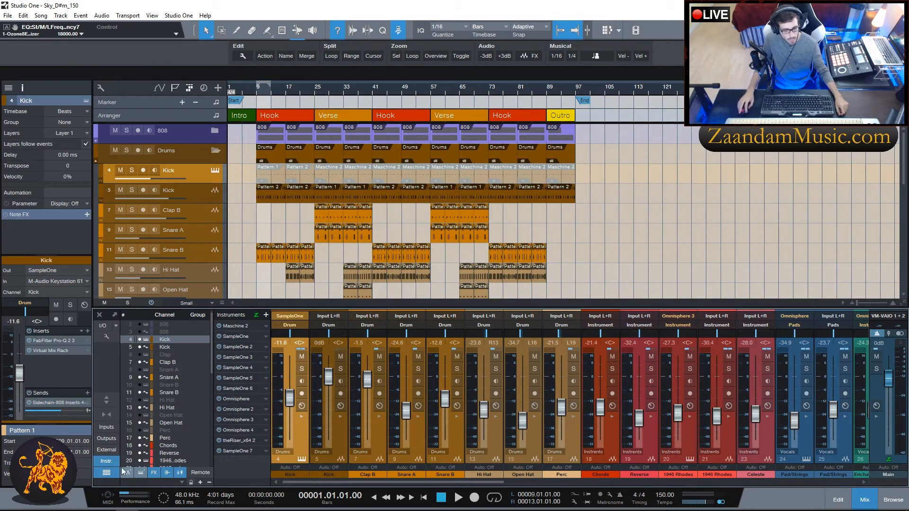
pyautogui.click(48, 340)
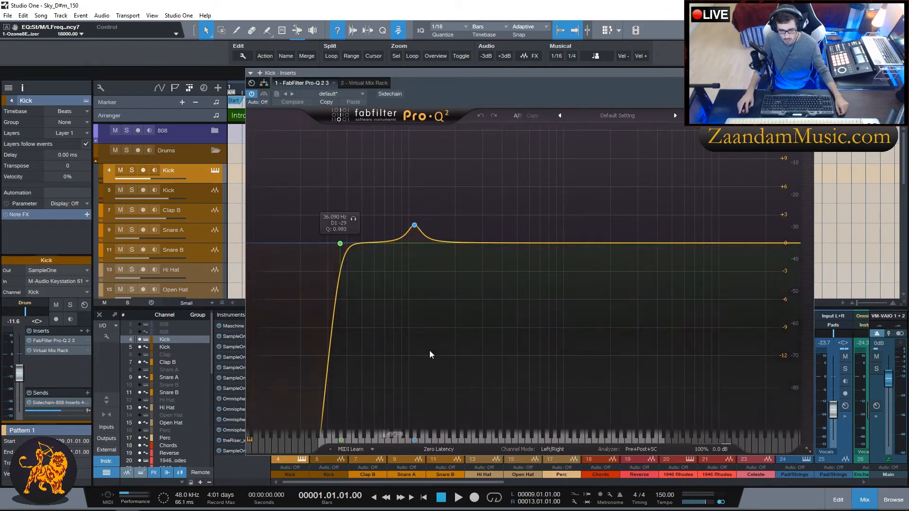
pyautogui.click(809, 73)
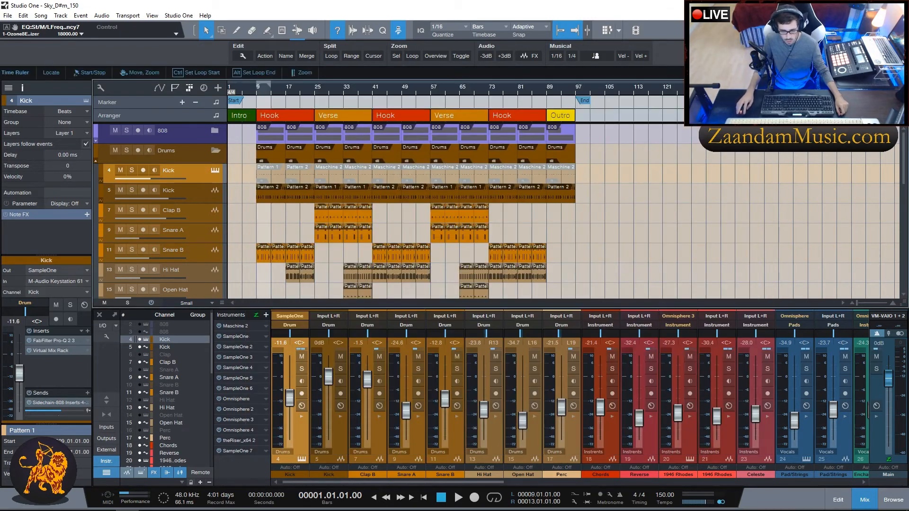
pyautogui.click(53, 351)
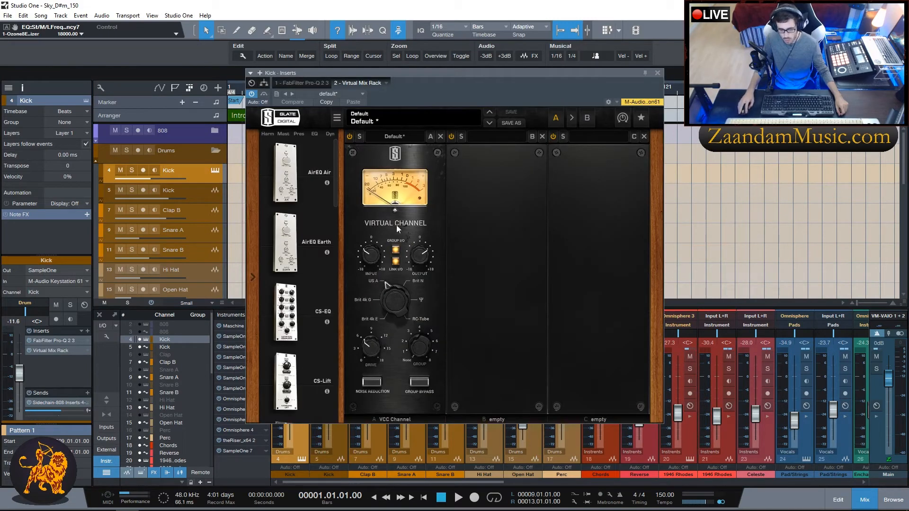
pyautogui.click(657, 73)
# Step: Check the Kick audio channel for inserts and inspect the Virtual Mix Rack on the Clap B channel
pyautogui.click(339, 438)
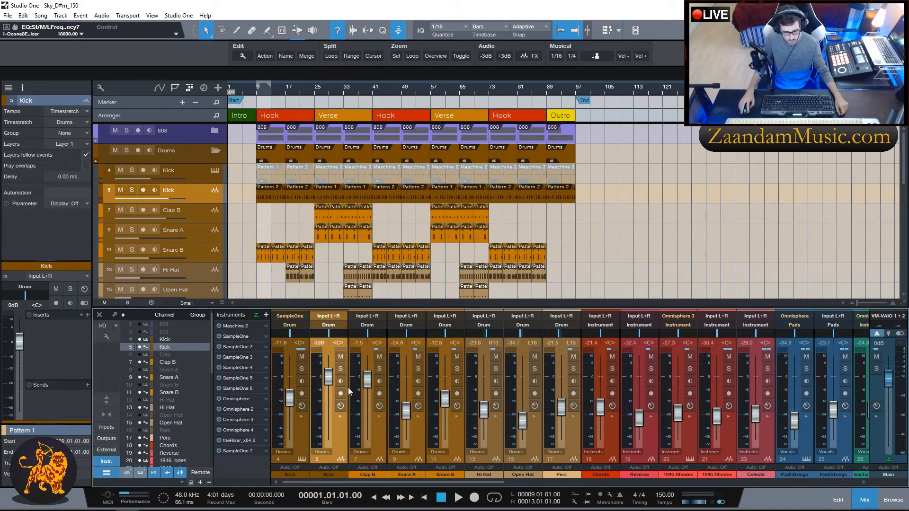
pyautogui.click(374, 440)
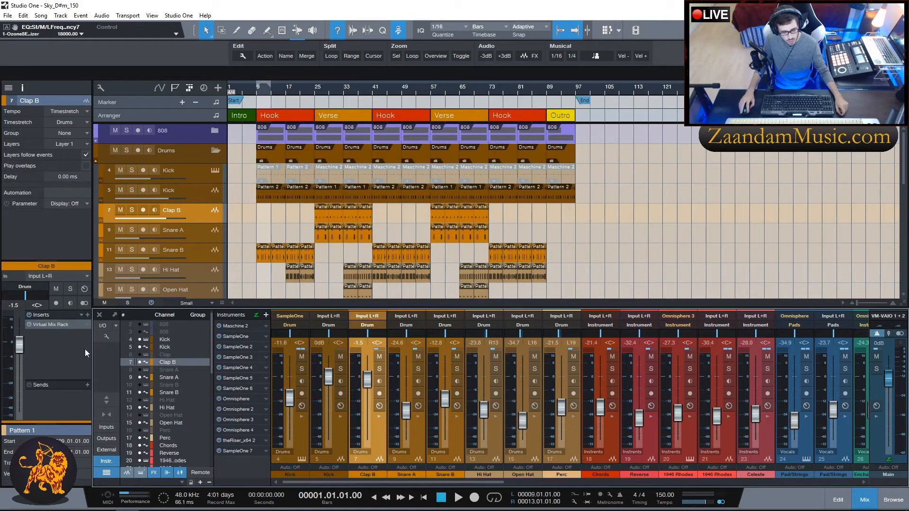
pyautogui.doubleClick(51, 325)
pyautogui.moveTo(269, 135); pyautogui.dragTo(387, 113)
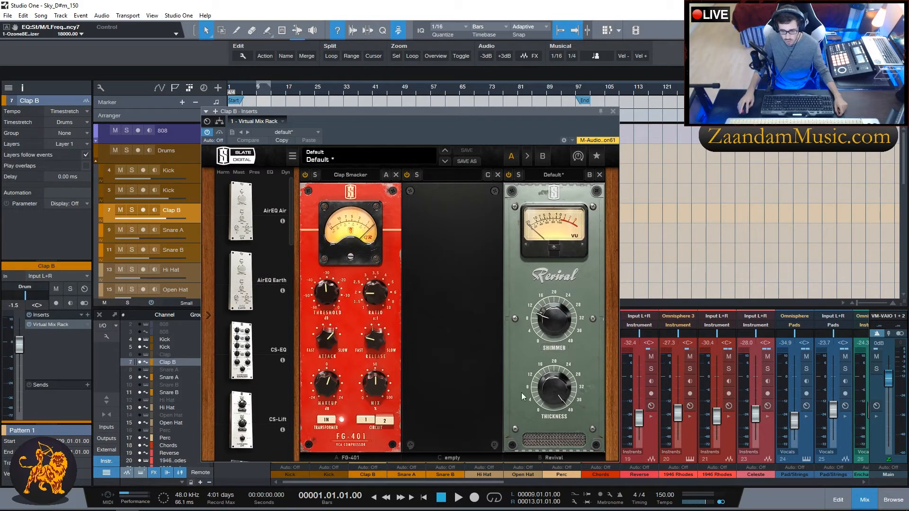
pyautogui.click(612, 112)
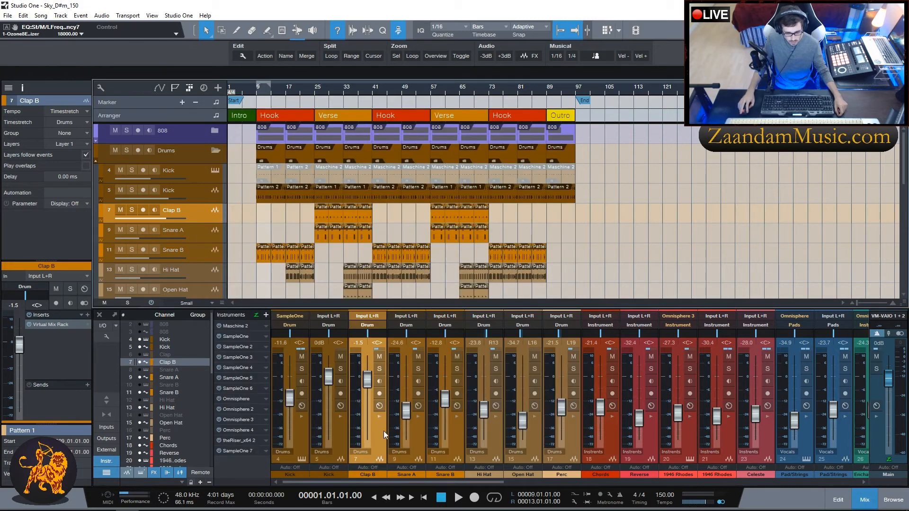
# Step: Show the hidden instrument channels and inspect the FabFilter Pro-Q 2 and Virtual Mix Rack inserts on the Clap instrument channel
pyautogui.click(414, 434)
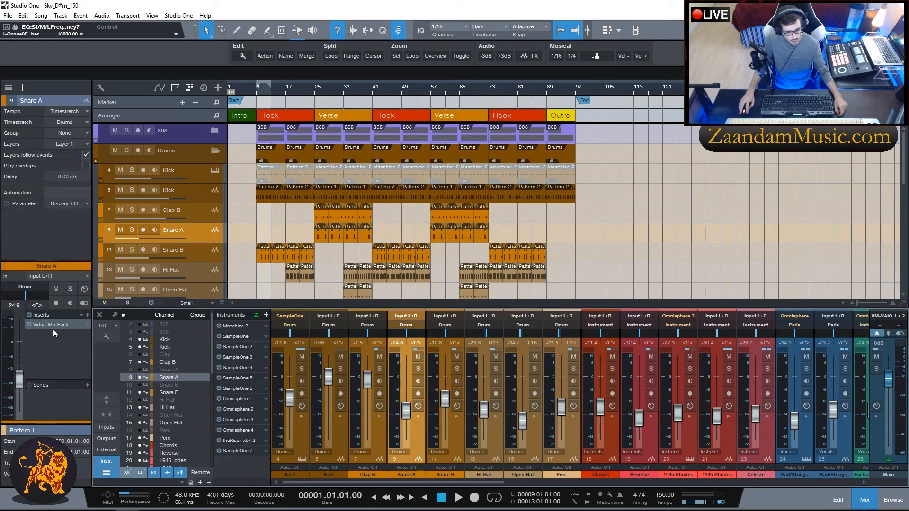
pyautogui.click(140, 473)
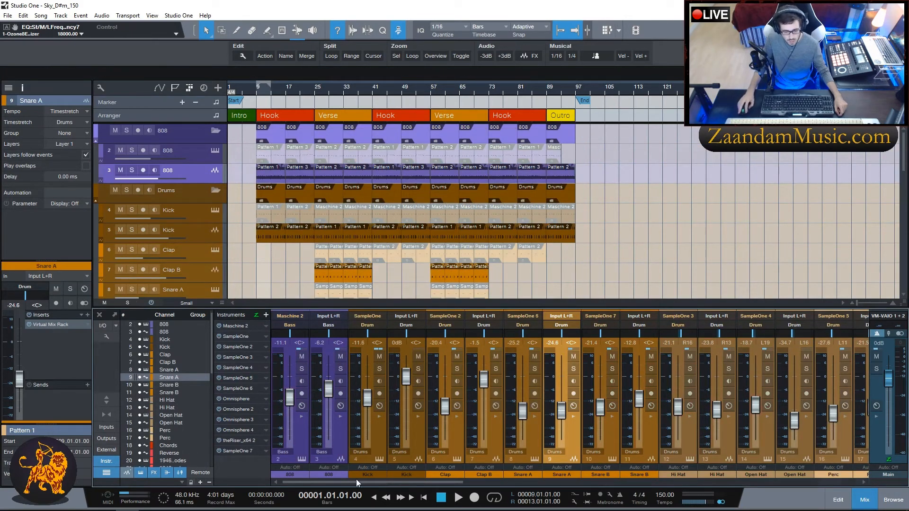
pyautogui.click(453, 434)
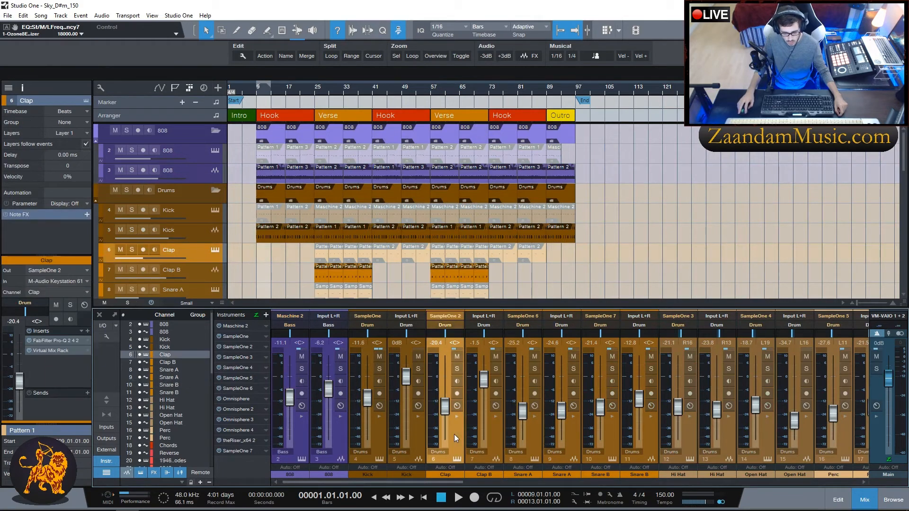
pyautogui.click(46, 341)
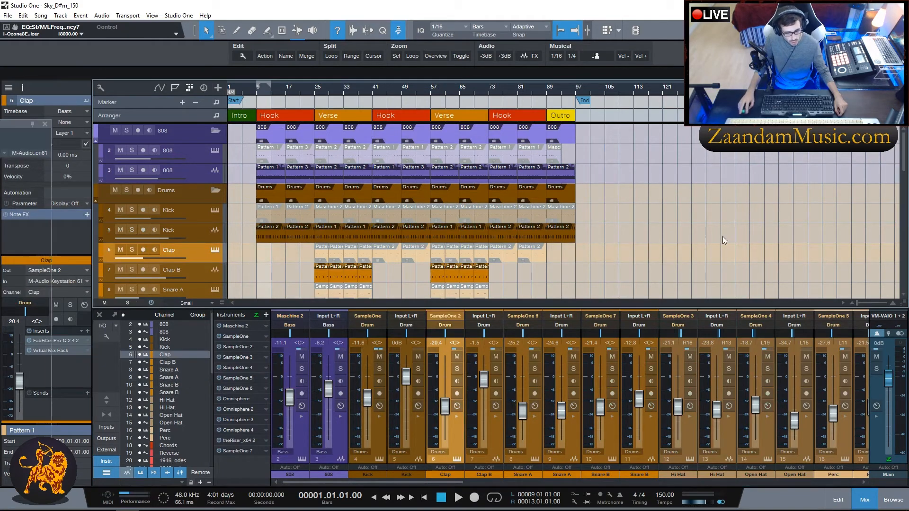
pyautogui.moveTo(1, 124); pyautogui.dragTo(387, 83)
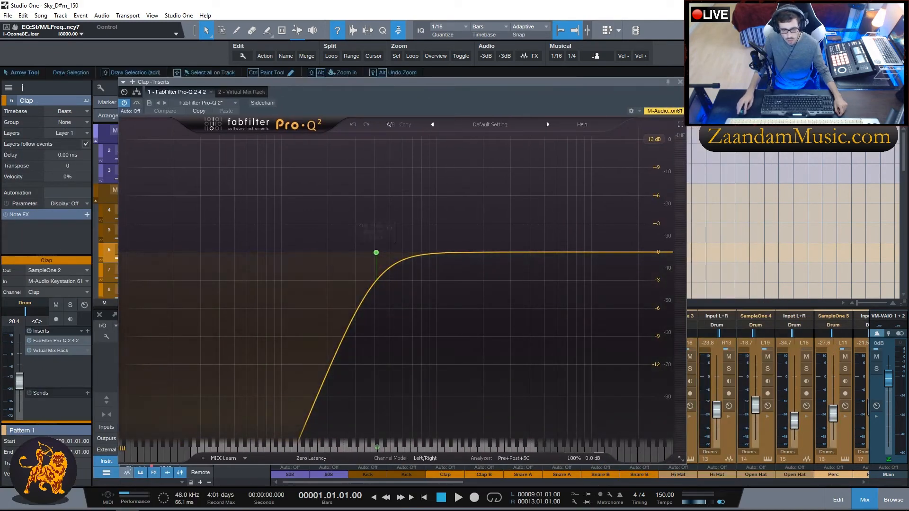
pyautogui.click(680, 82)
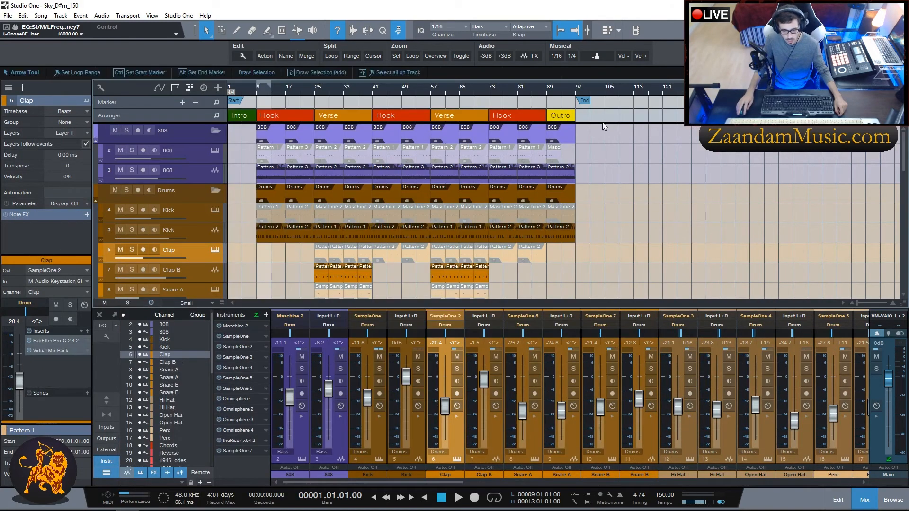
pyautogui.doubleClick(54, 350)
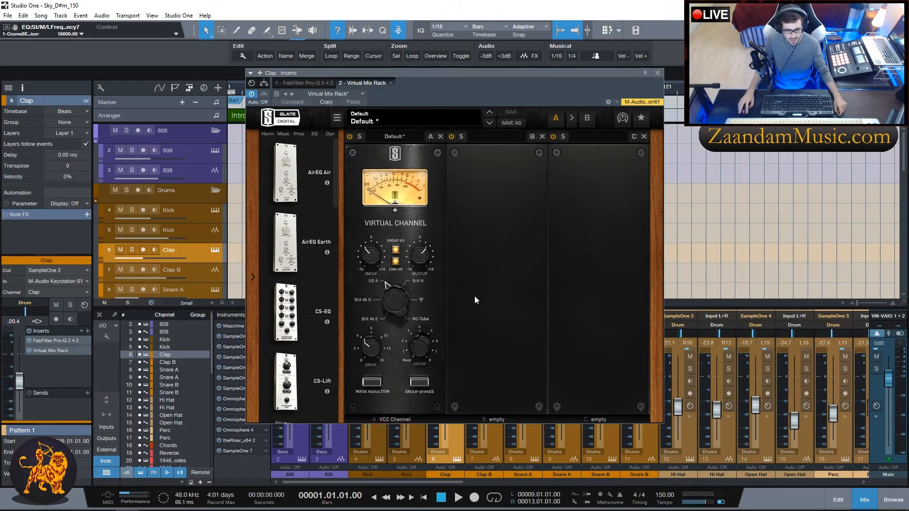
pyautogui.click(659, 74)
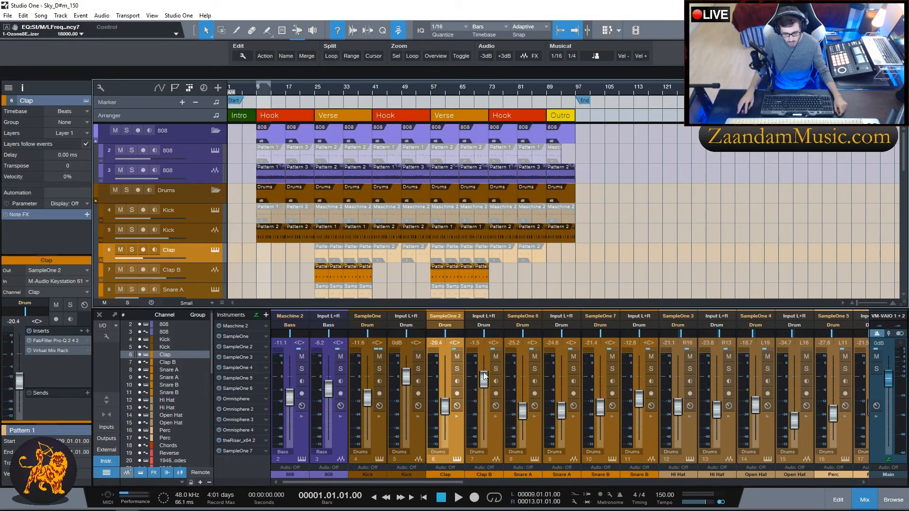
# Step: Select the Snare A instrument channel, inspect its FabFilter Pro-Q 2 insert and open its Virtual Mix Rack insert
pyautogui.click(530, 434)
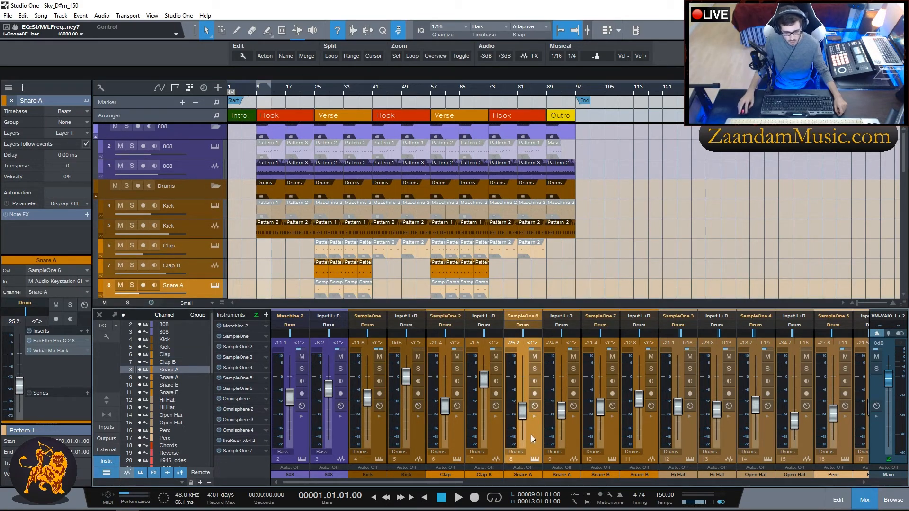
pyautogui.click(54, 341)
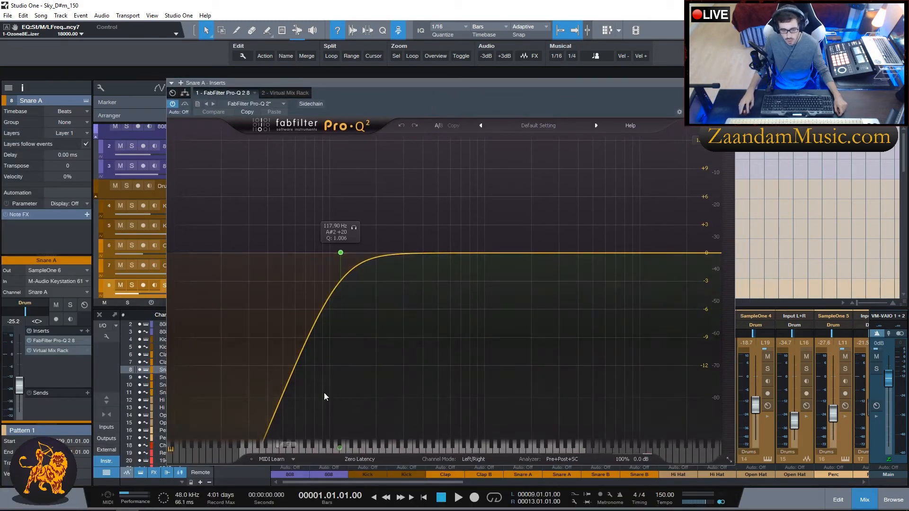
pyautogui.click(729, 83)
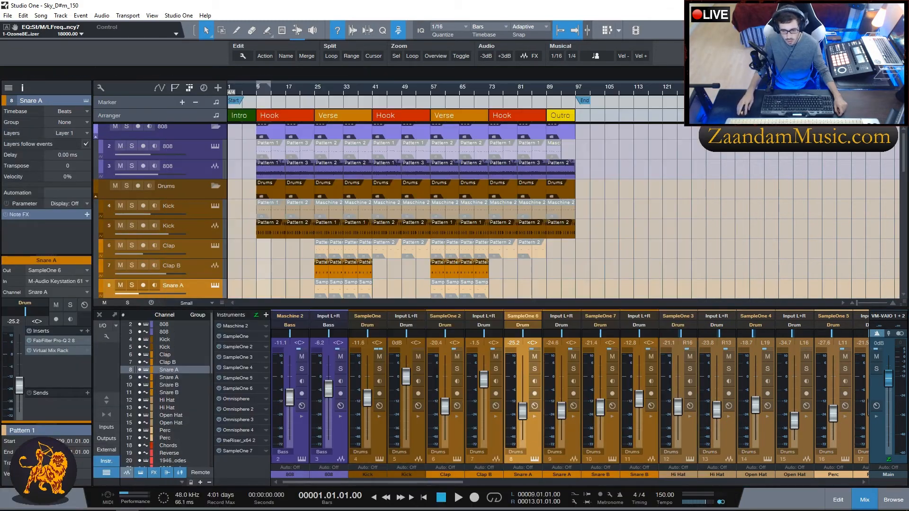
pyautogui.click(52, 349)
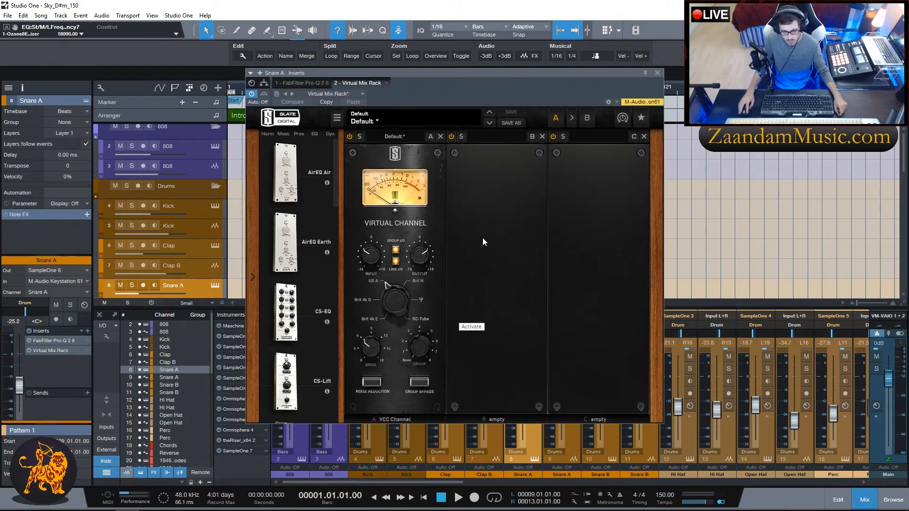
# Step: Close the Snare A instrument channel's Virtual Mix Rack, and inspect the Virtual Mix Rack insert on the Snare A audio channel
pyautogui.click(658, 73)
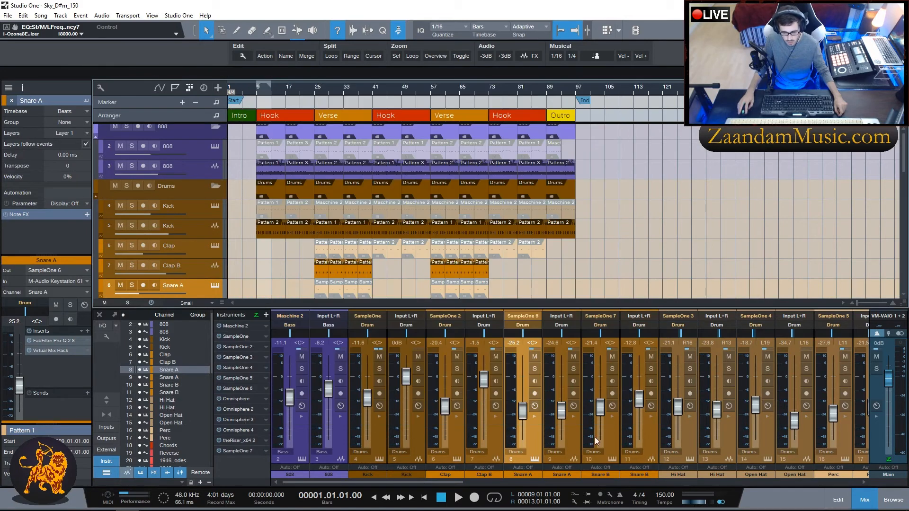
pyautogui.click(569, 437)
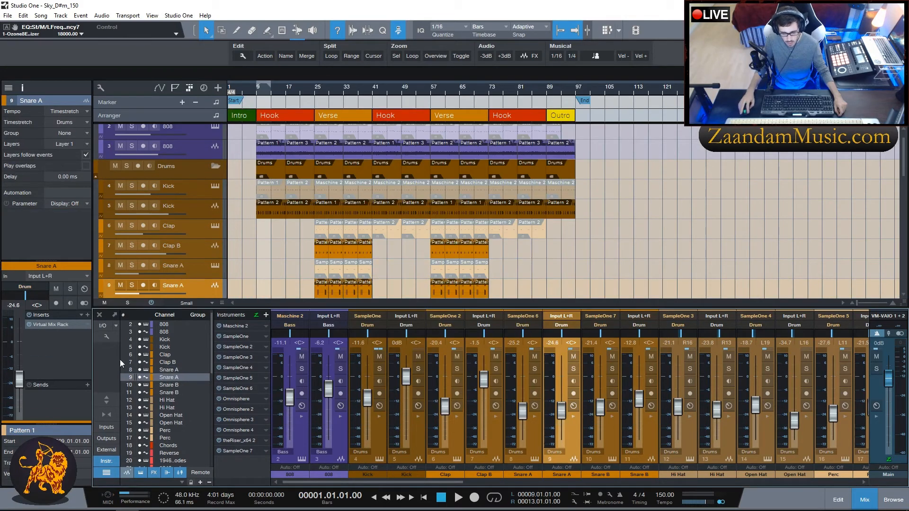
pyautogui.click(52, 326)
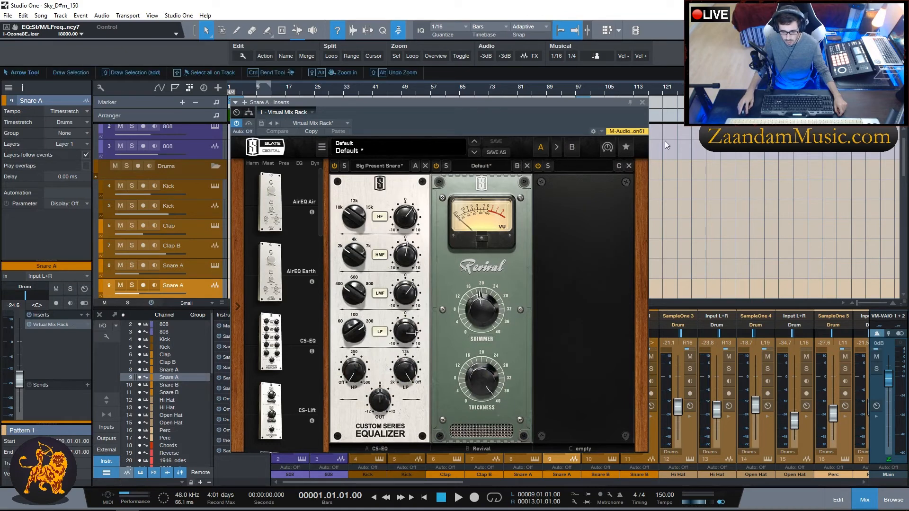
pyautogui.click(643, 102)
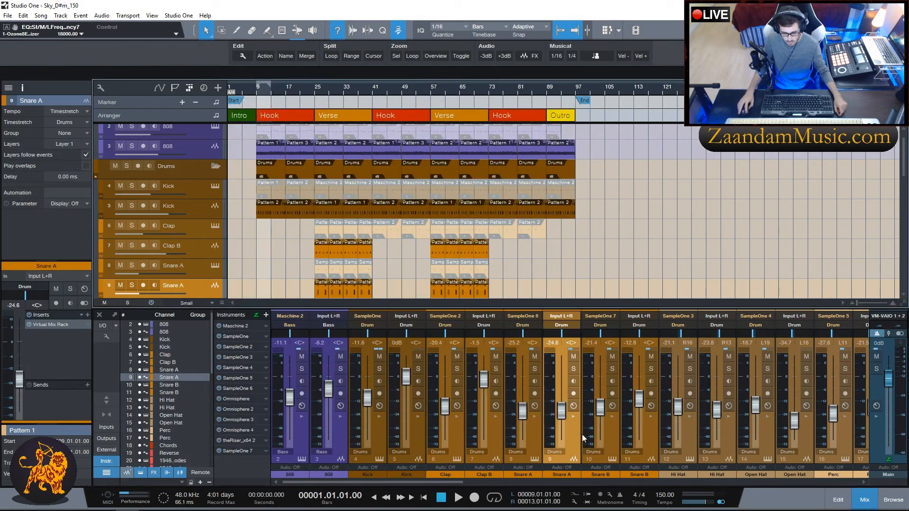
# Step: Select the Snare B instrument channel and inspect its FabFilter Pro-Q 2 and Virtual Mix Rack inserts, closing each one
pyautogui.click(601, 440)
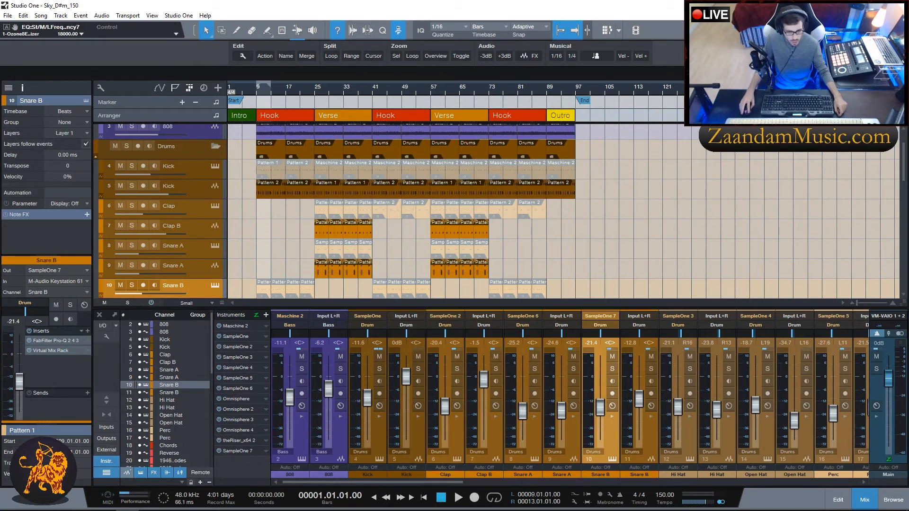
pyautogui.doubleClick(56, 341)
pyautogui.moveTo(17, 83); pyautogui.dragTo(533, 91)
pyautogui.moveTo(462, 260)
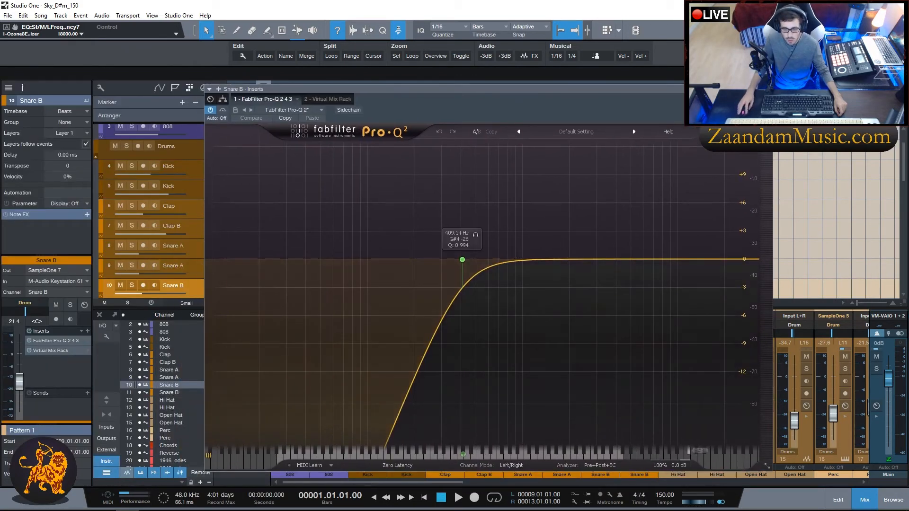
pyautogui.click(767, 89)
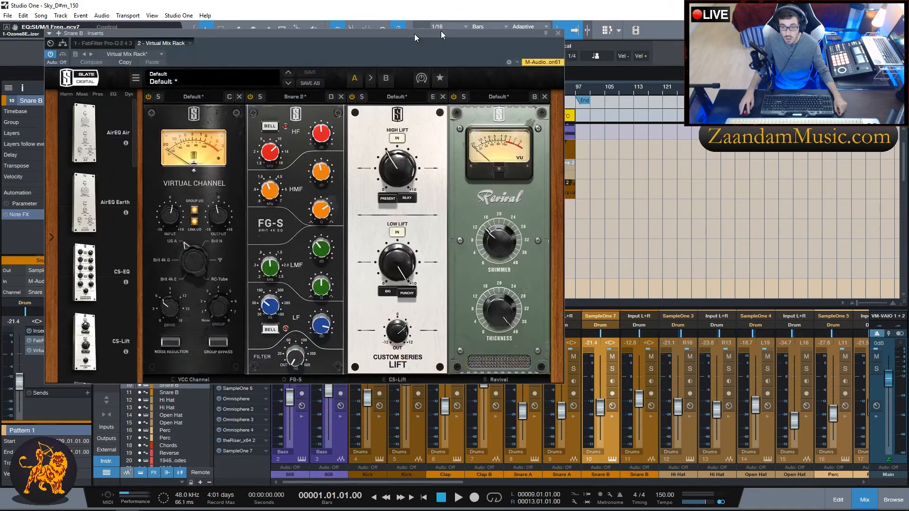
pyautogui.moveTo(414, 34); pyautogui.dragTo(533, 89)
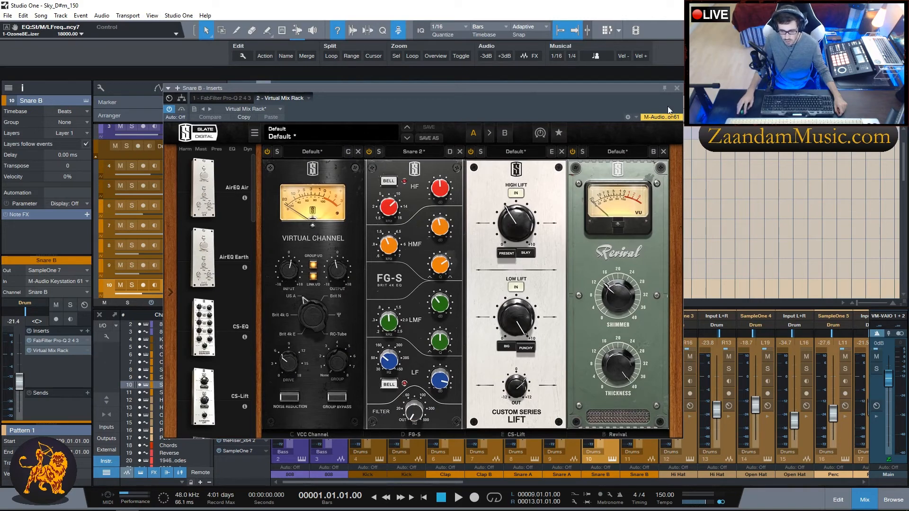
pyautogui.click(677, 89)
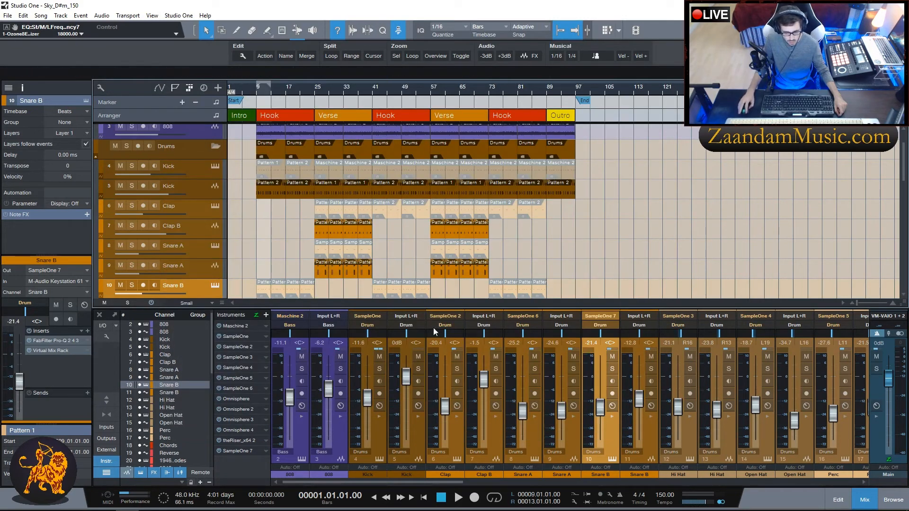
# Step: Inspect the FabFilter Pro-Q 2 low cut and the Virtual Mix Rack modules on the Snare B audio channel, closing each insert
pyautogui.click(649, 434)
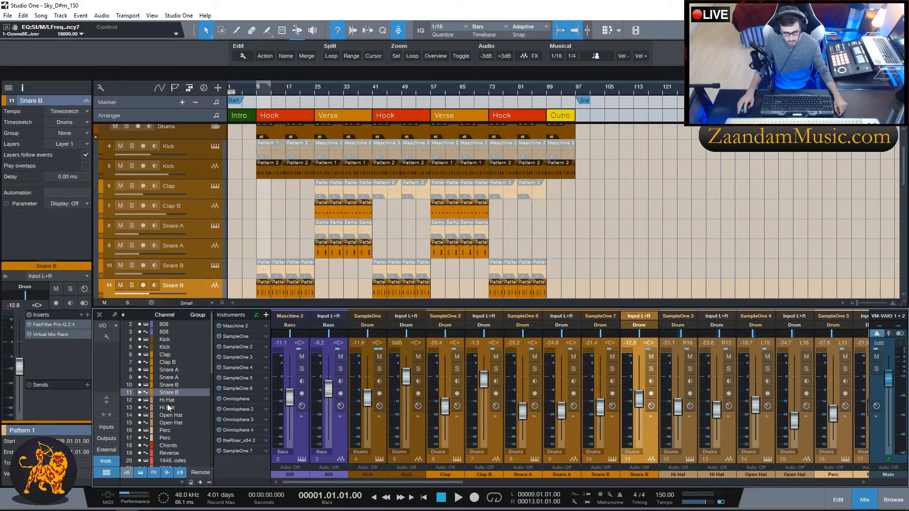
pyautogui.click(52, 324)
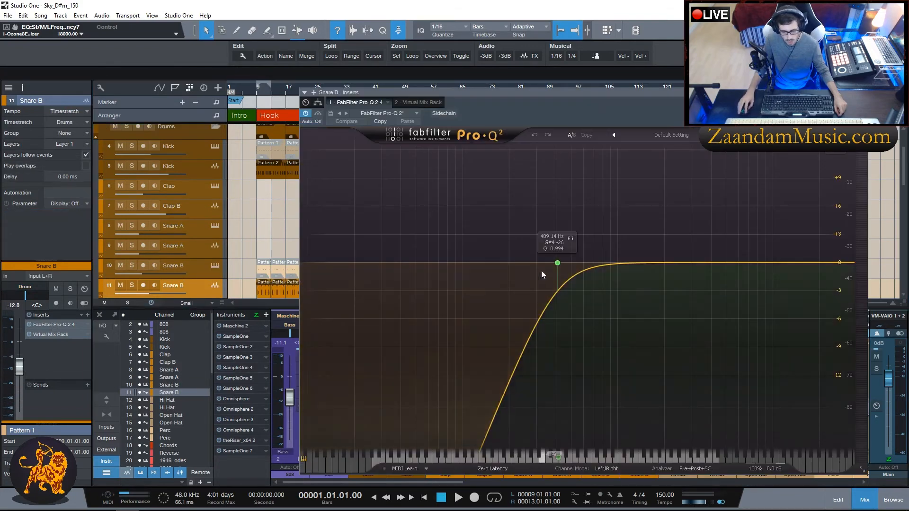
pyautogui.click(864, 92)
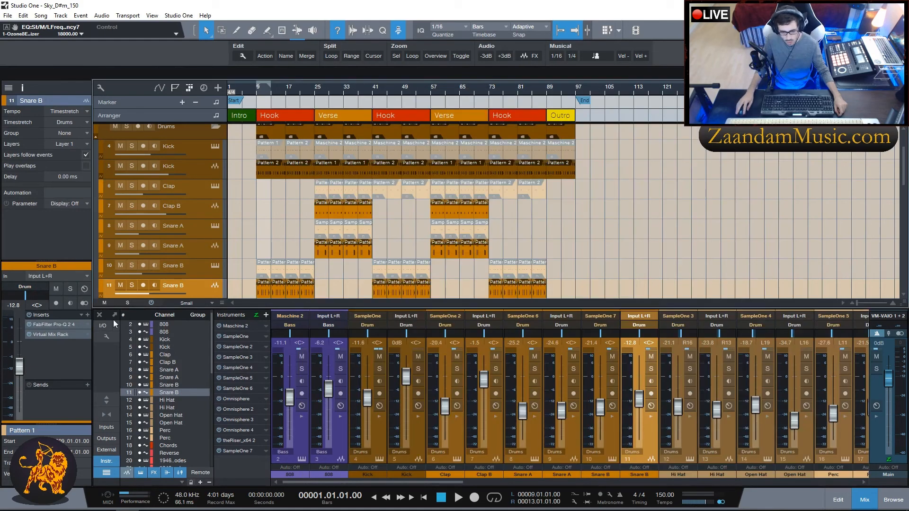
pyautogui.click(61, 338)
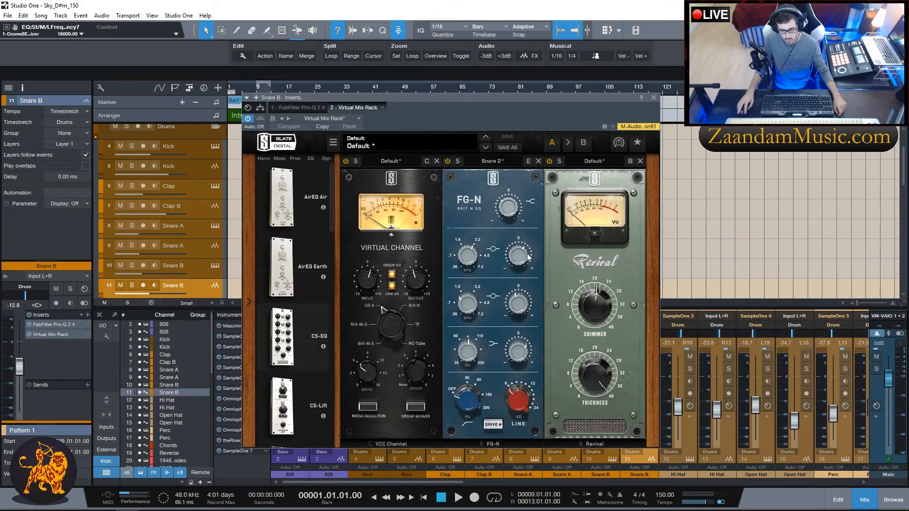
pyautogui.moveTo(530, 257)
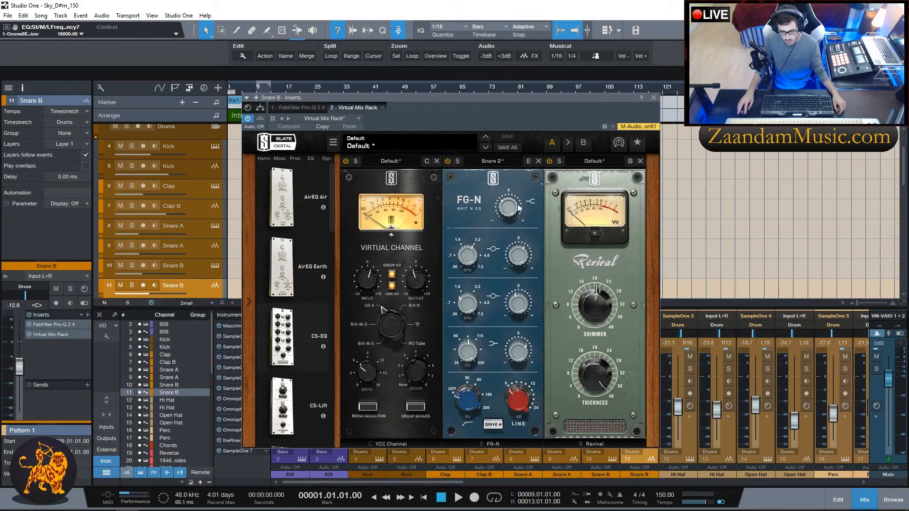
pyautogui.moveTo(510, 206); pyautogui.dragTo(529, 282)
pyautogui.click(653, 98)
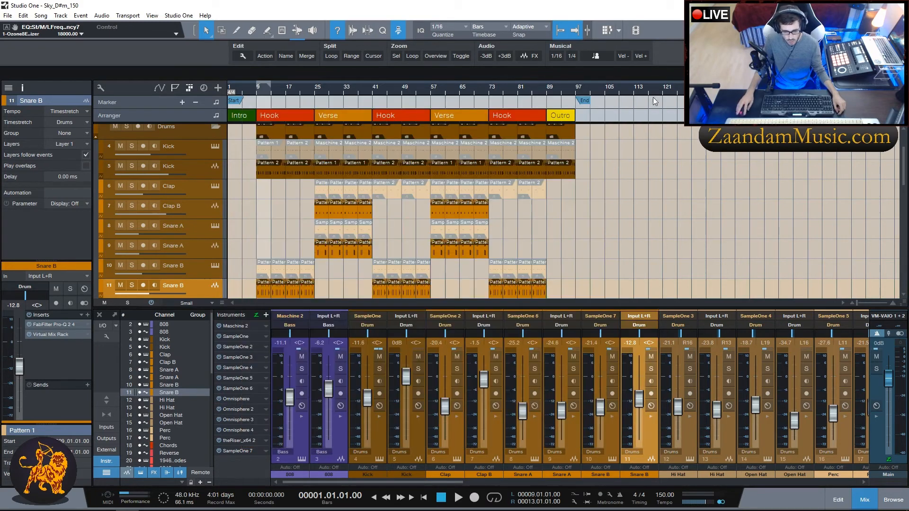
# Step: Select the Hi Hat instrument channel and inspect its FabFilter Pro-Q 2 and Virtual Mix Rack inserts, closing each one
pyautogui.click(690, 435)
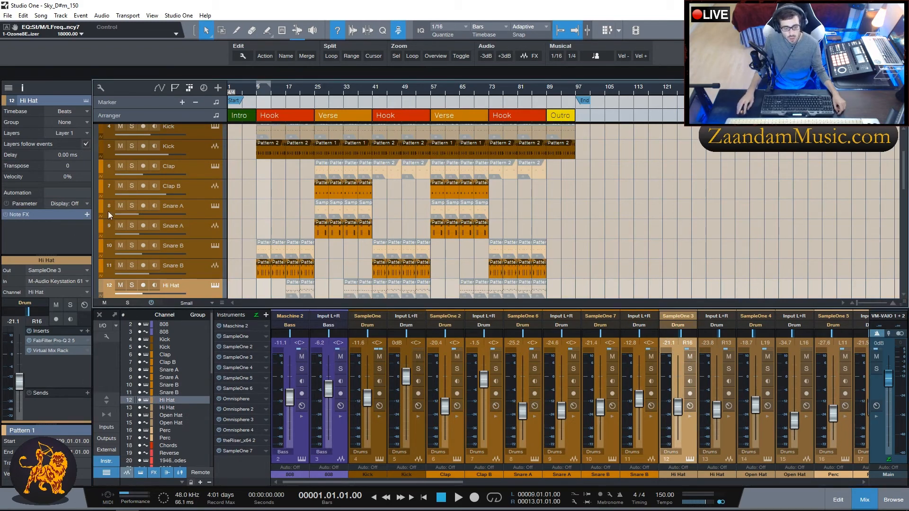
pyautogui.doubleClick(61, 342)
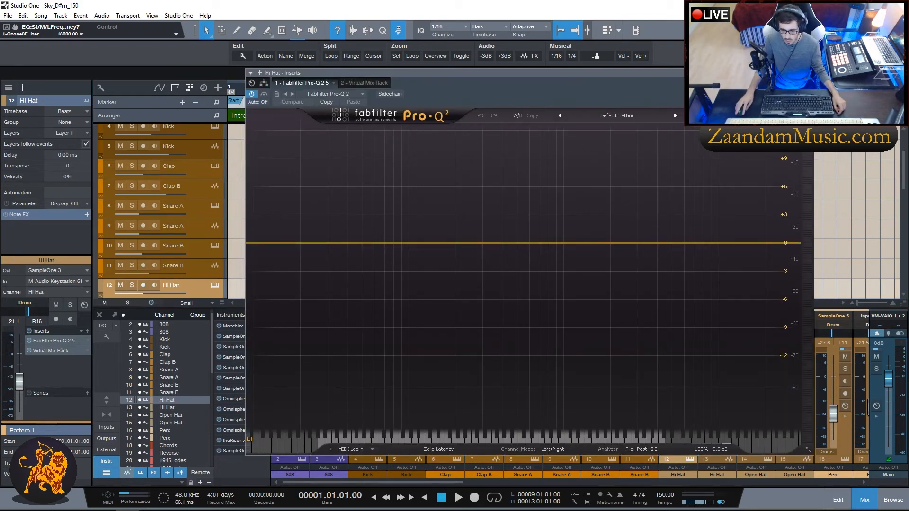
pyautogui.click(809, 73)
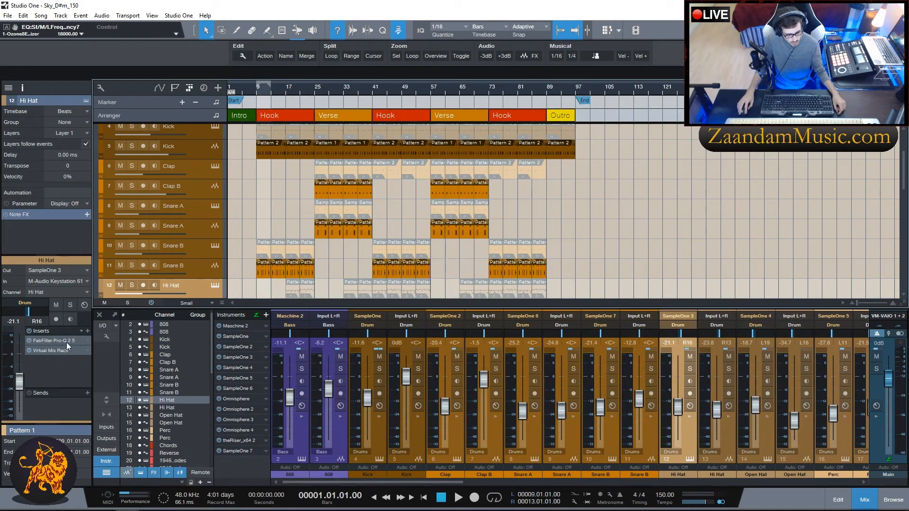
pyautogui.click(52, 351)
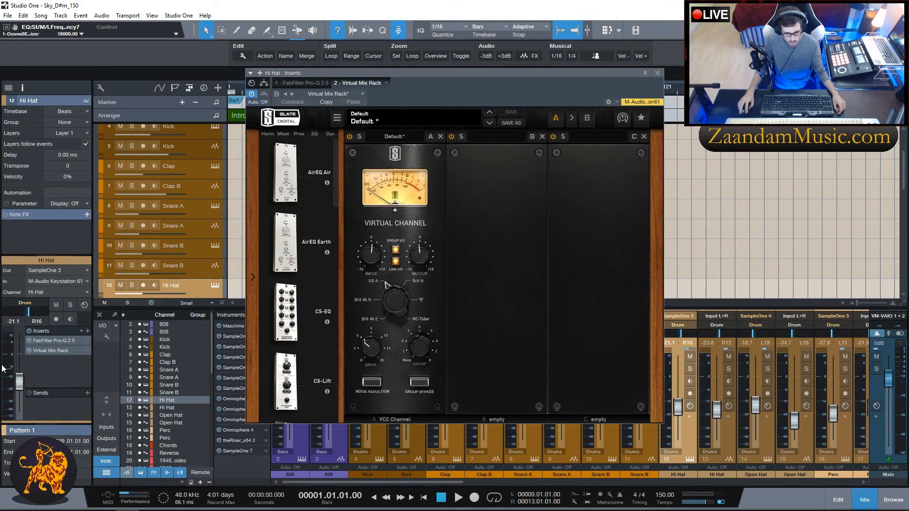
pyautogui.click(658, 73)
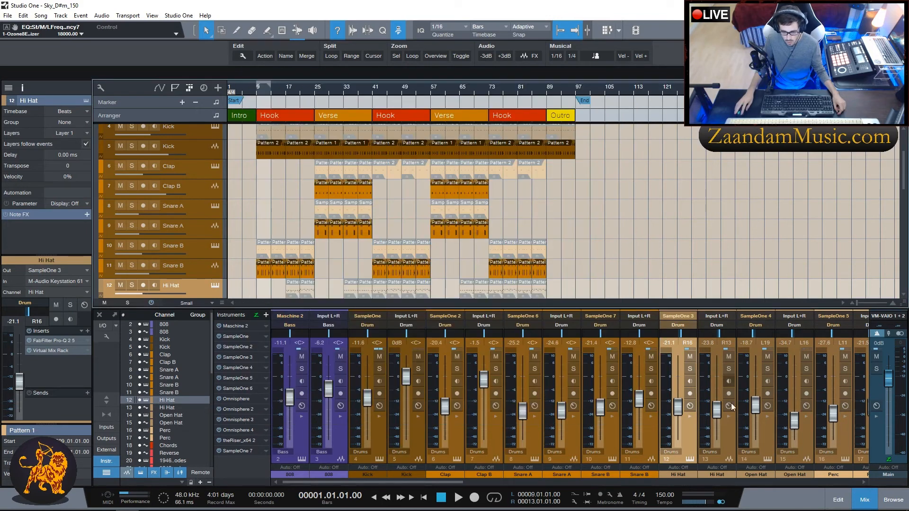
# Step: Select the Hi Hat audio channel and inspect its Virtual Mix Rack insert, closing it when done
pyautogui.click(725, 436)
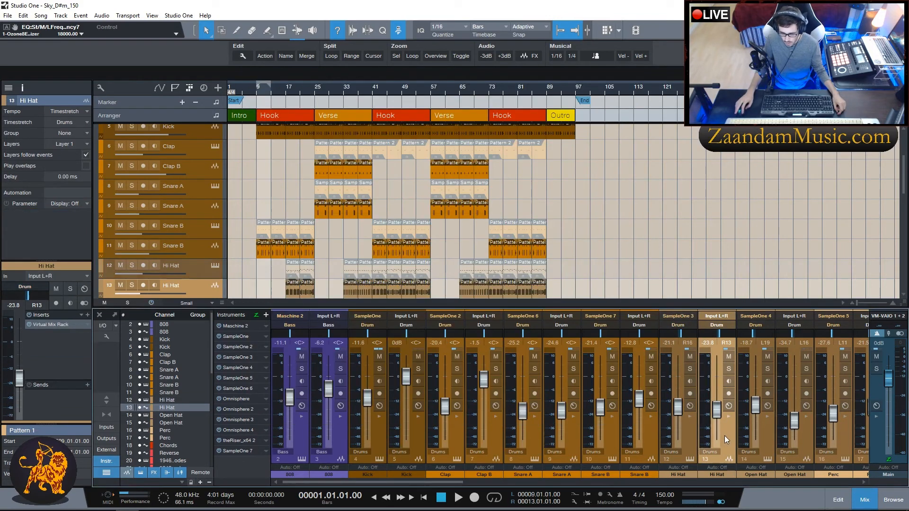
pyautogui.click(53, 326)
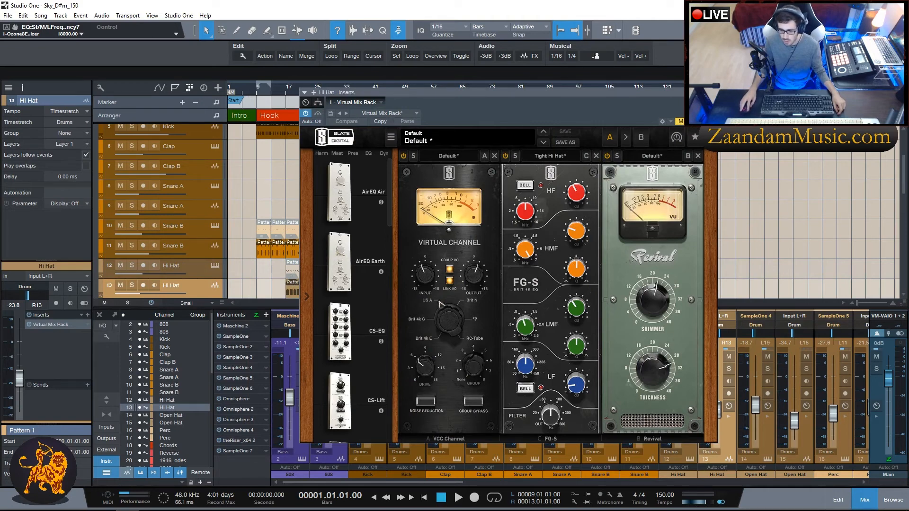
pyautogui.press('Escape')
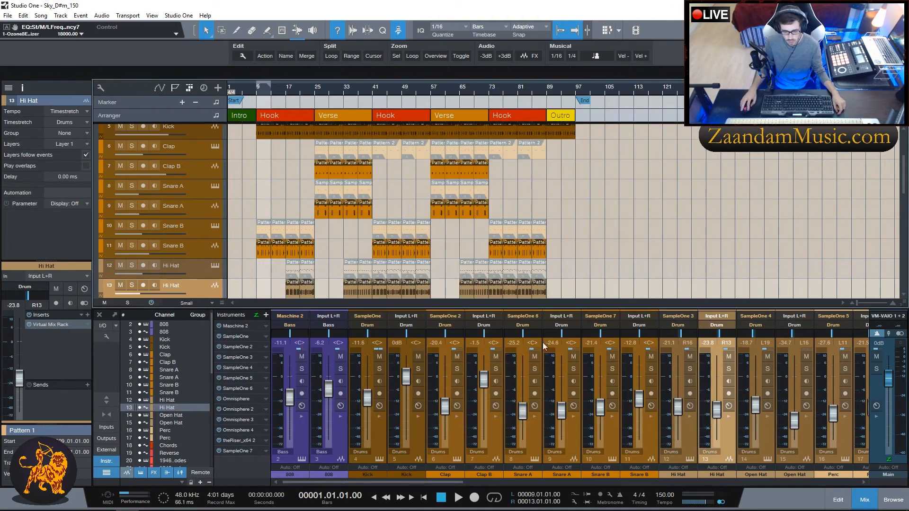
# Step: Select the Open Hat instrument channel and view the sample loaded in its Sample One instrument, closing the editor when done
pyautogui.click(763, 430)
pyautogui.click(214, 284)
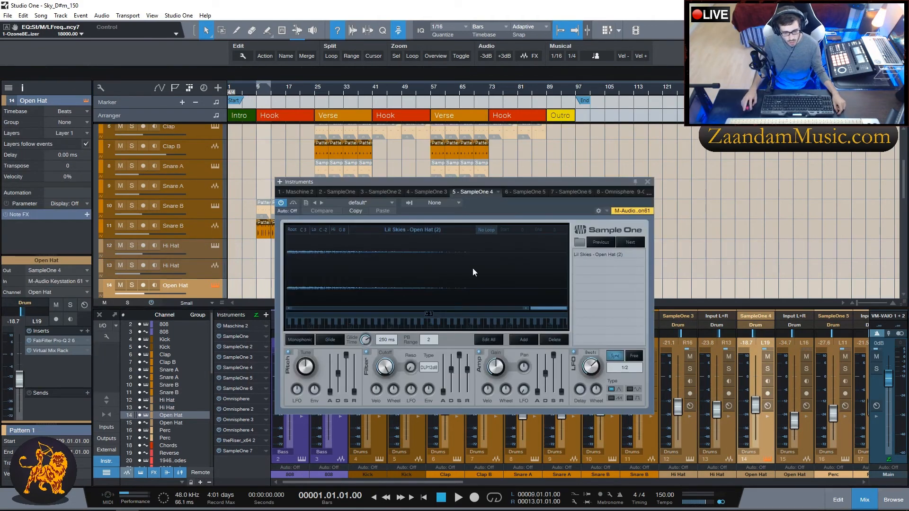
pyautogui.click(647, 181)
pyautogui.scroll(-3, 597, 200)
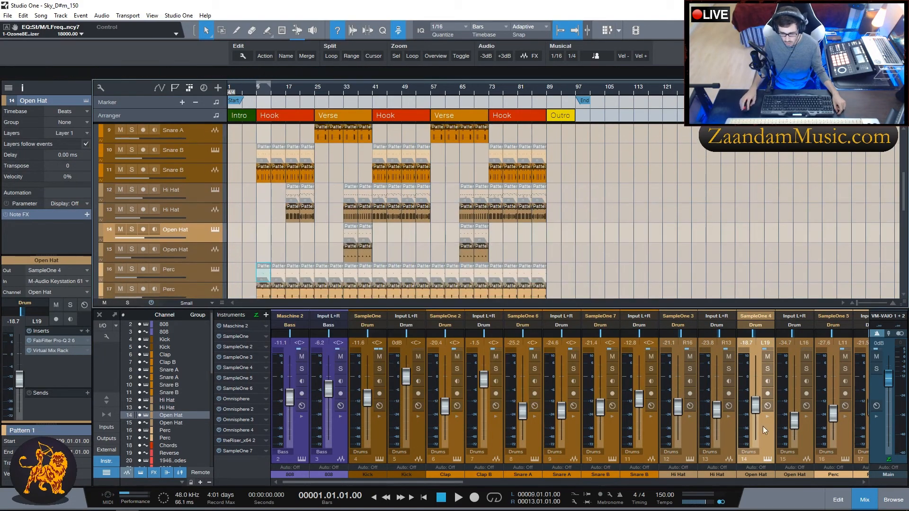
# Step: Inspect the FabFilter Pro-Q 2 and Virtual Mix Rack inserts on the Open Hat instrument channel, and check the Open Hat audio channel for inserts
pyautogui.click(53, 340)
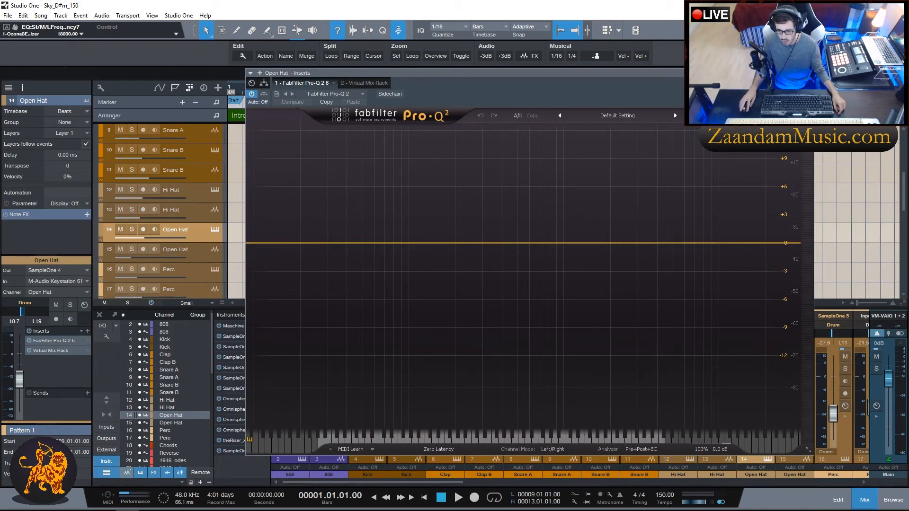
pyautogui.click(809, 73)
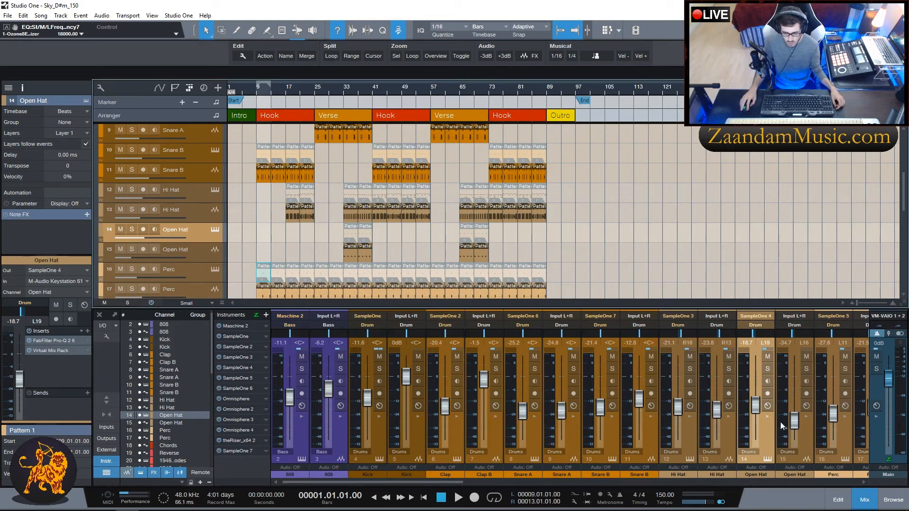
pyautogui.click(55, 351)
pyautogui.click(660, 77)
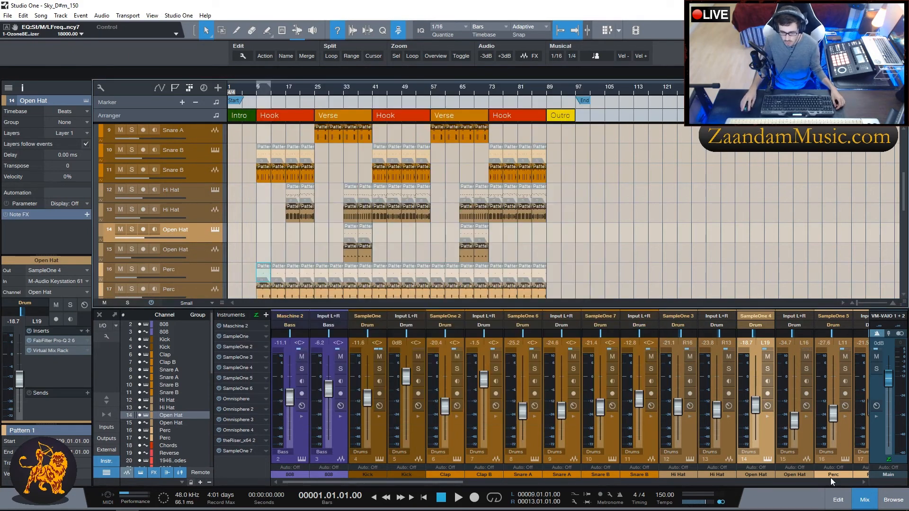
pyautogui.click(809, 431)
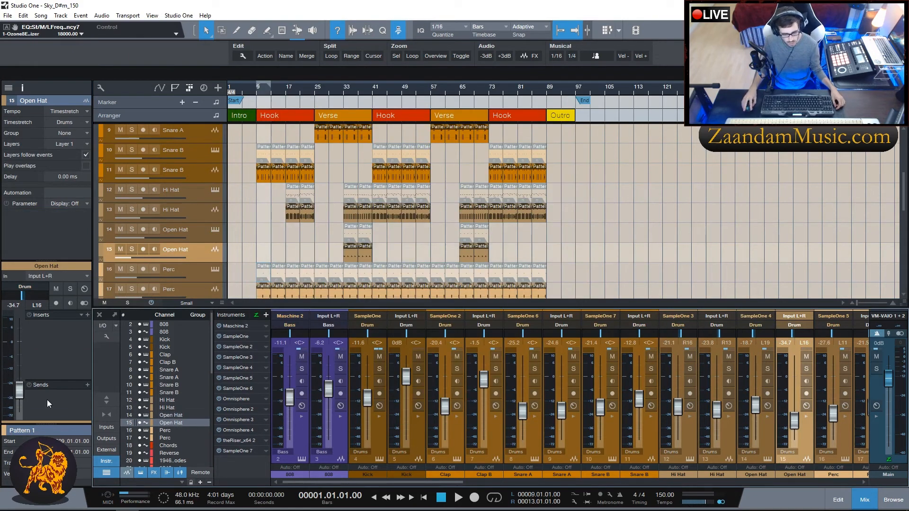
# Step: Select the Perc instrument channel and inspect its instrument, FabFilter Pro-Q 2 and Virtual Mix Rack inserts, closing each one
pyautogui.click(842, 436)
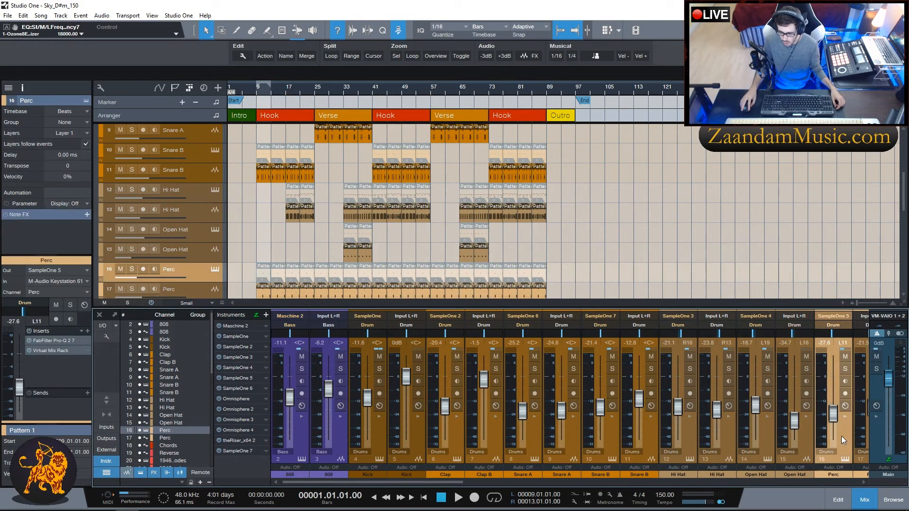
pyautogui.scroll(-2, 373, 274)
pyautogui.click(216, 232)
pyautogui.click(216, 232)
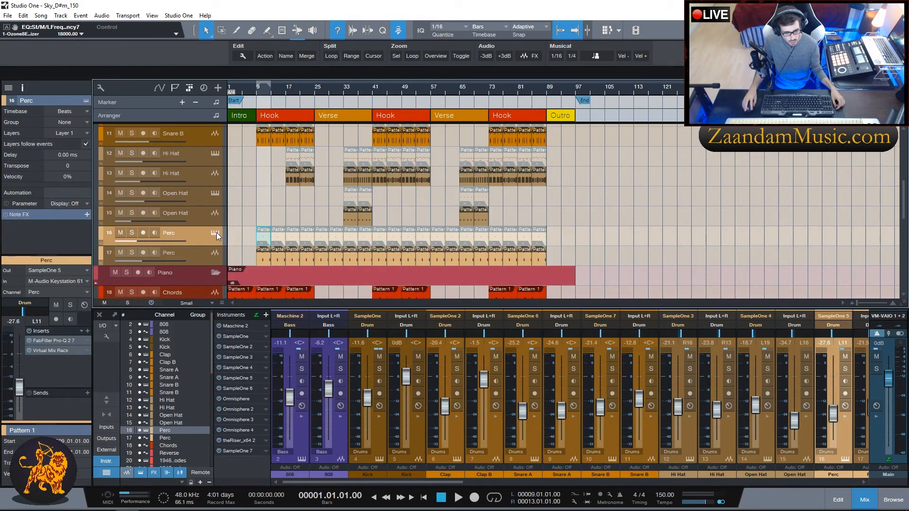
pyautogui.click(56, 341)
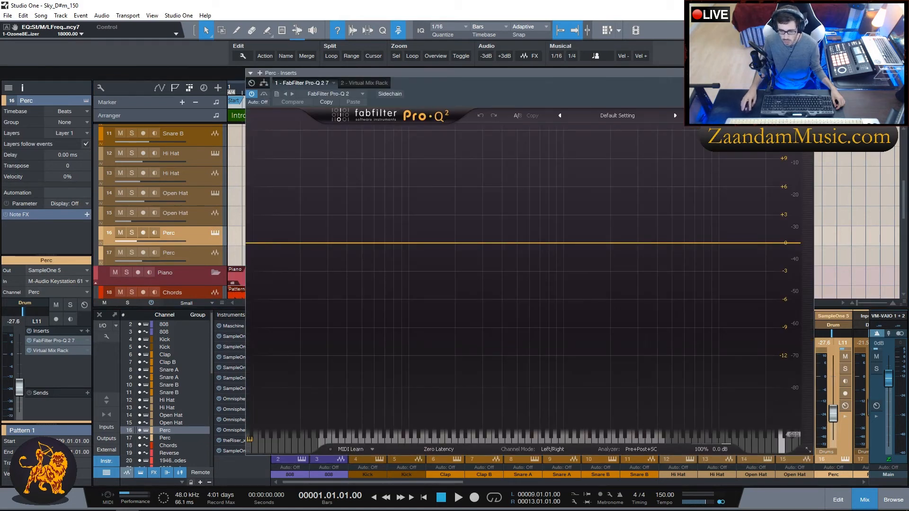
pyautogui.click(53, 342)
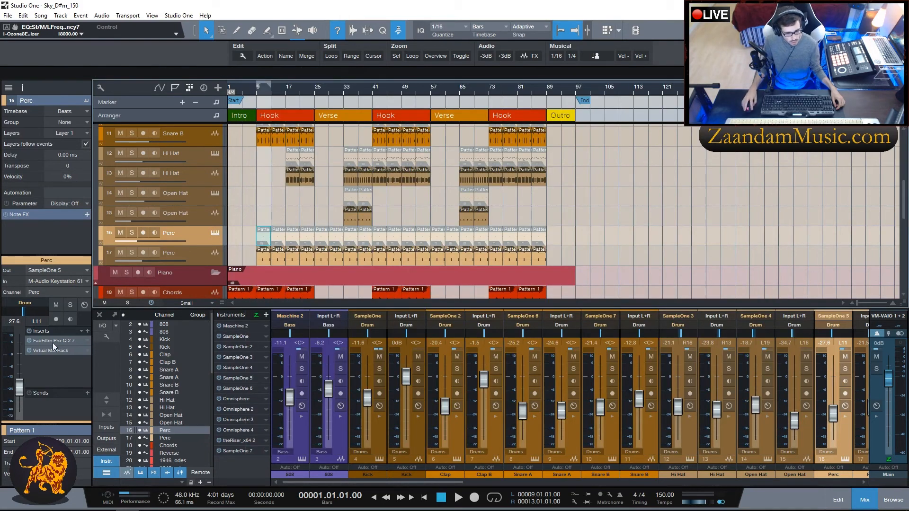
pyautogui.click(49, 352)
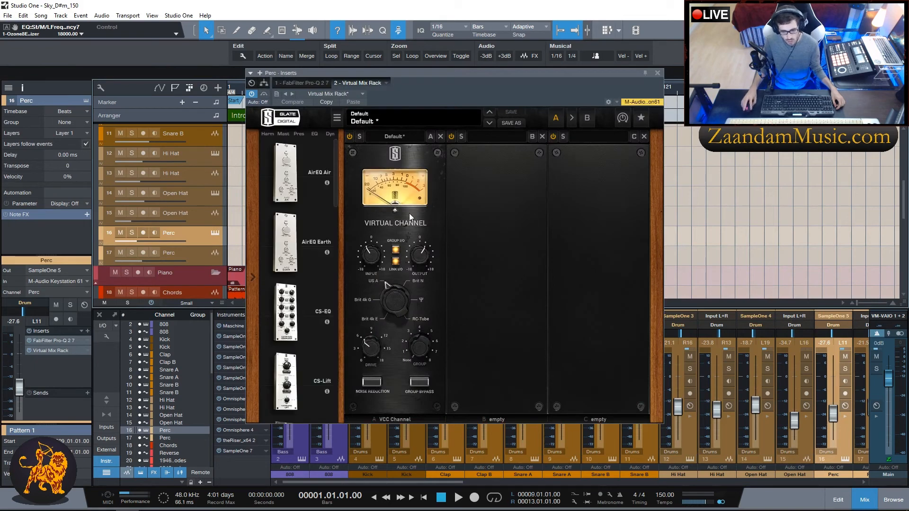
pyautogui.click(657, 72)
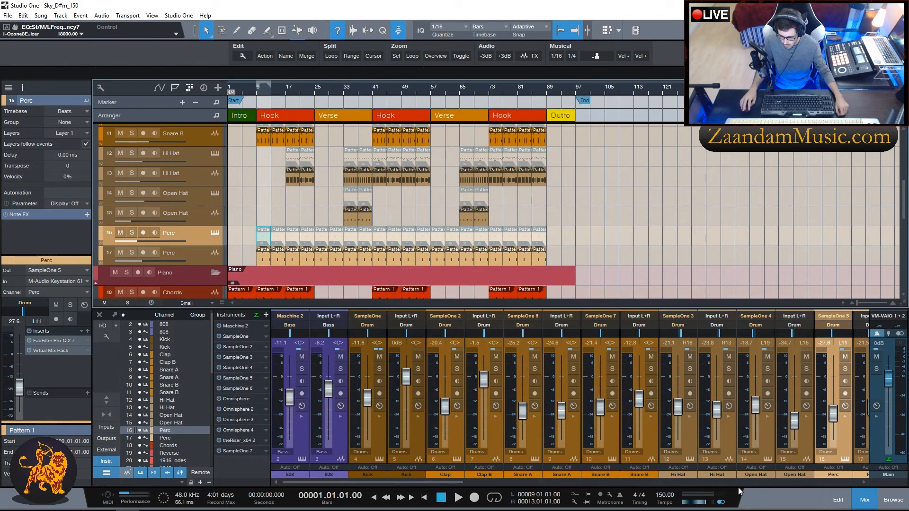
# Step: Select the Perc audio channel and inspect its Virtual Mix Rack insert, closing it when done
pyautogui.moveTo(469, 481); pyautogui.dragTo(565, 436)
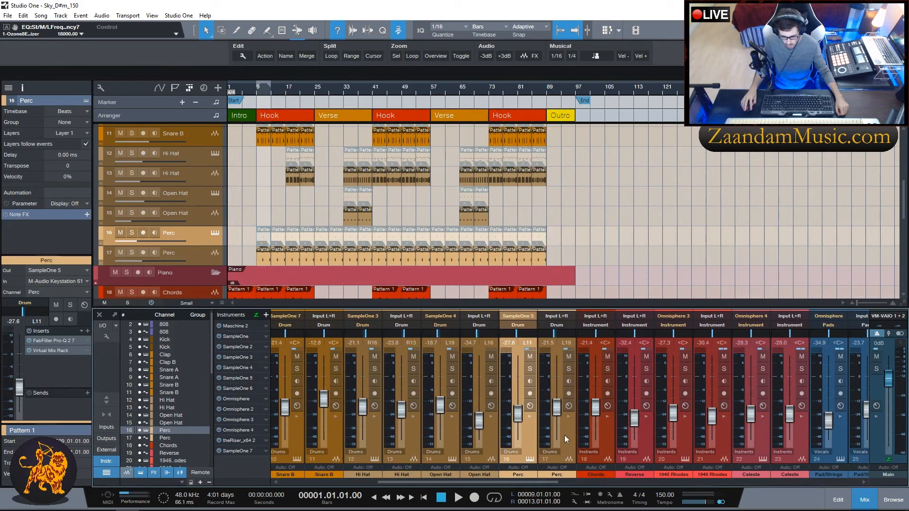
pyautogui.click(564, 436)
pyautogui.click(49, 324)
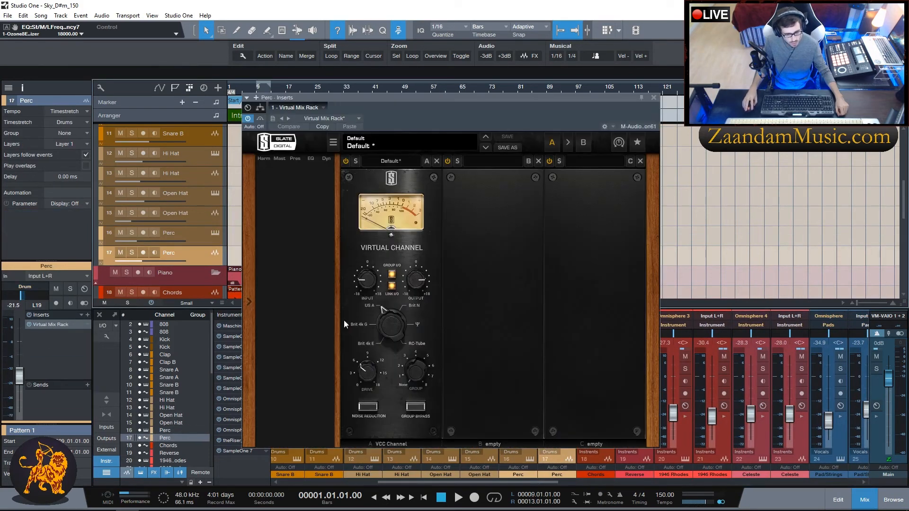
pyautogui.click(654, 97)
# Step: Collapse the Drums, Pad, Flute, Effects and 808 folder tracks, keeping the Piano folder expanded
pyautogui.scroll(-2, 513, 484)
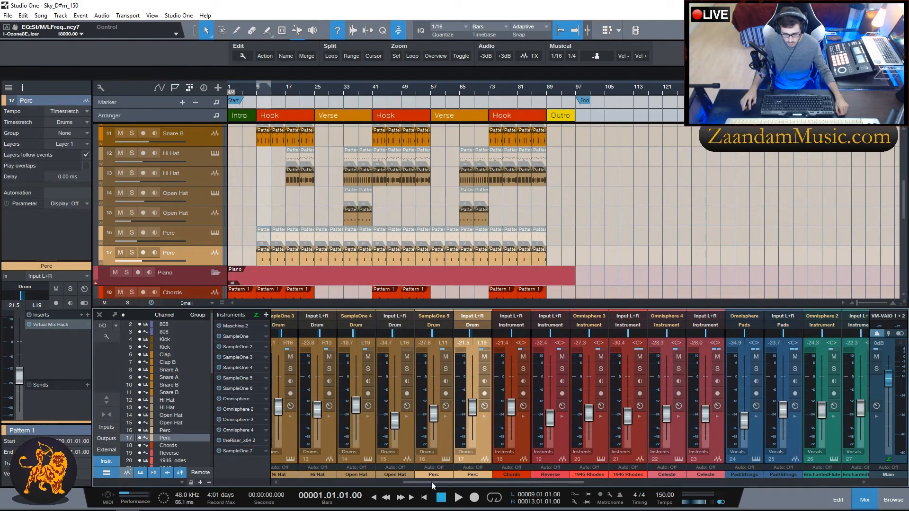
pyautogui.scroll(6, 229, 196)
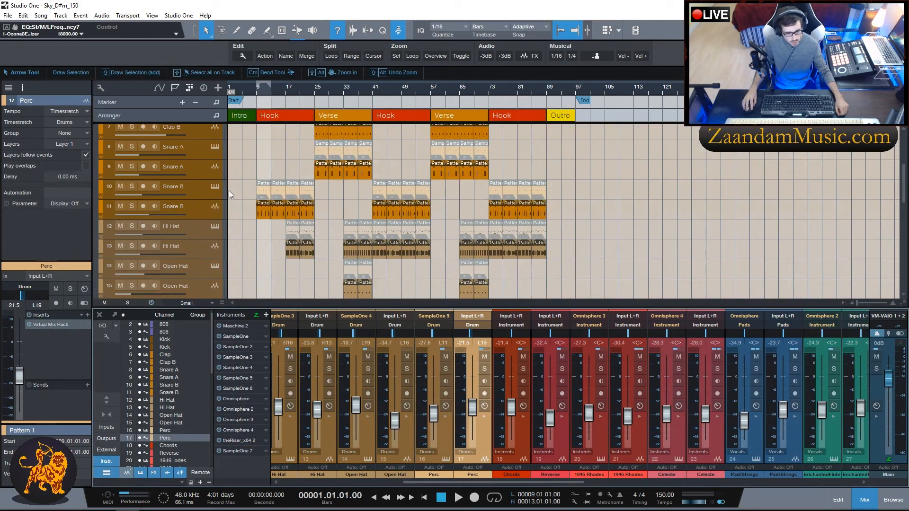
pyautogui.click(216, 169)
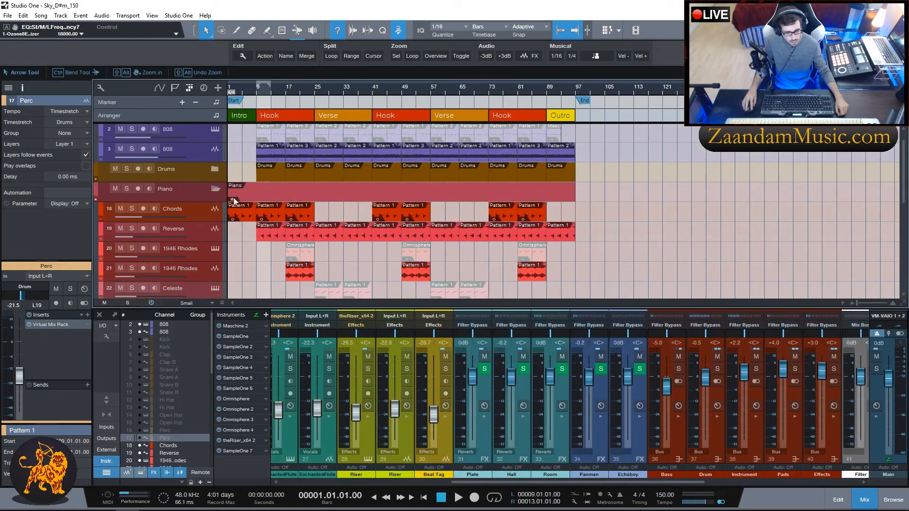
pyautogui.scroll(-2, 246, 268)
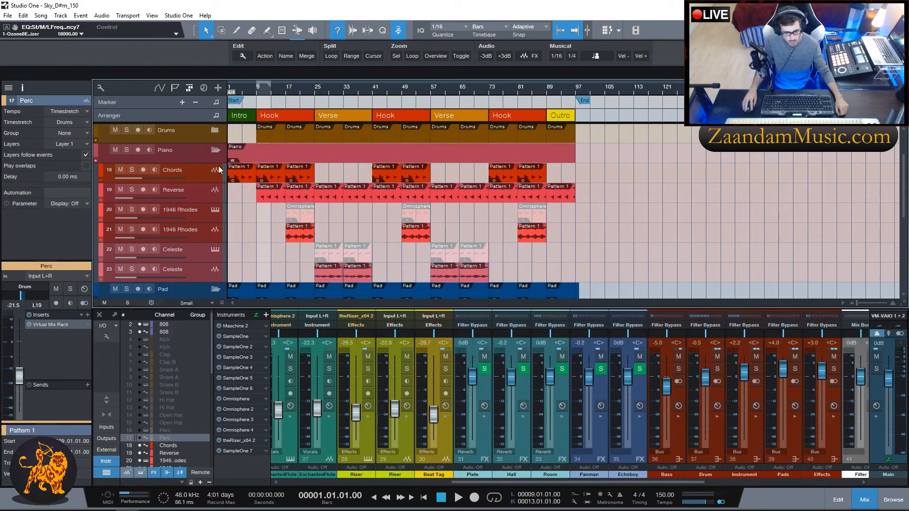
pyautogui.moveTo(476, 481); pyautogui.dragTo(294, 482)
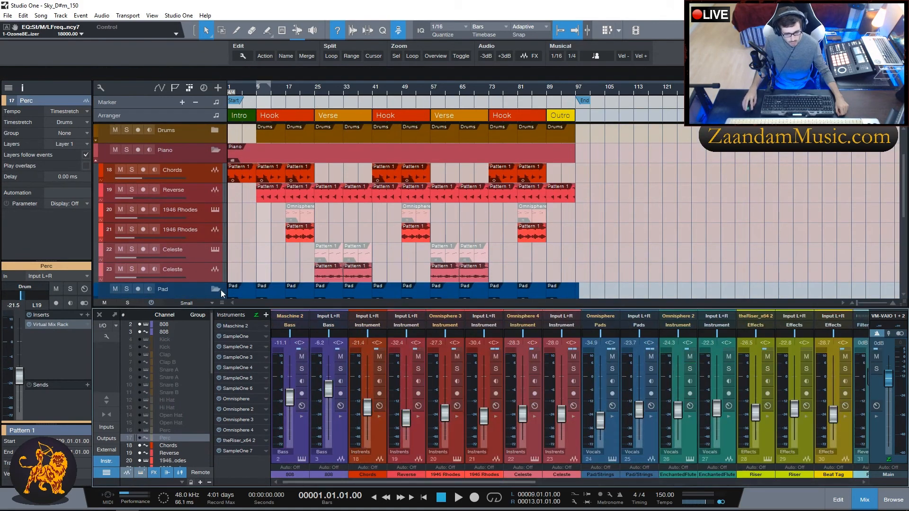
pyautogui.scroll(-3, 221, 290)
pyautogui.click(217, 238)
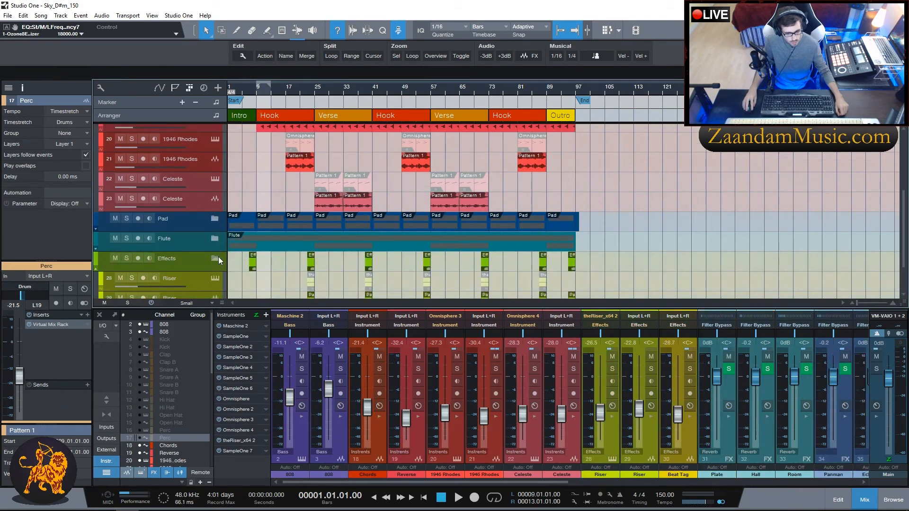
pyautogui.click(218, 256)
pyautogui.scroll(3, 268, 189)
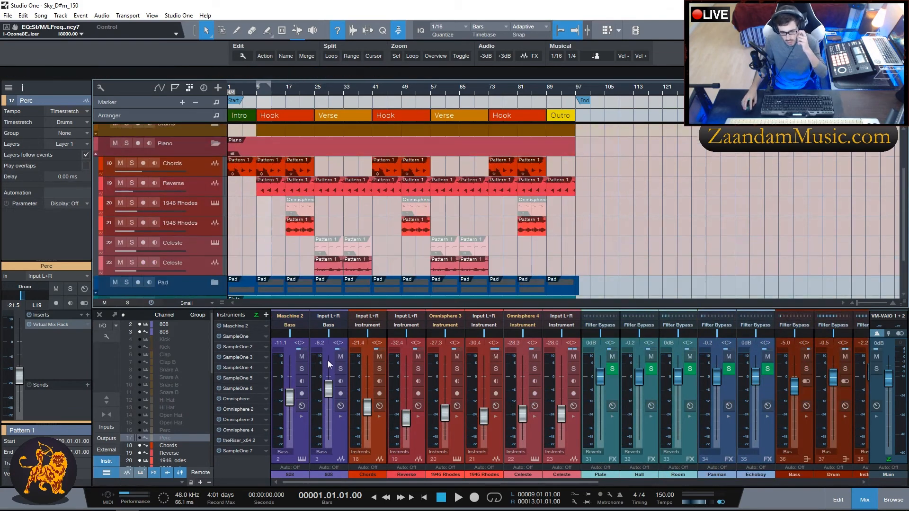
pyautogui.scroll(3, 233, 222)
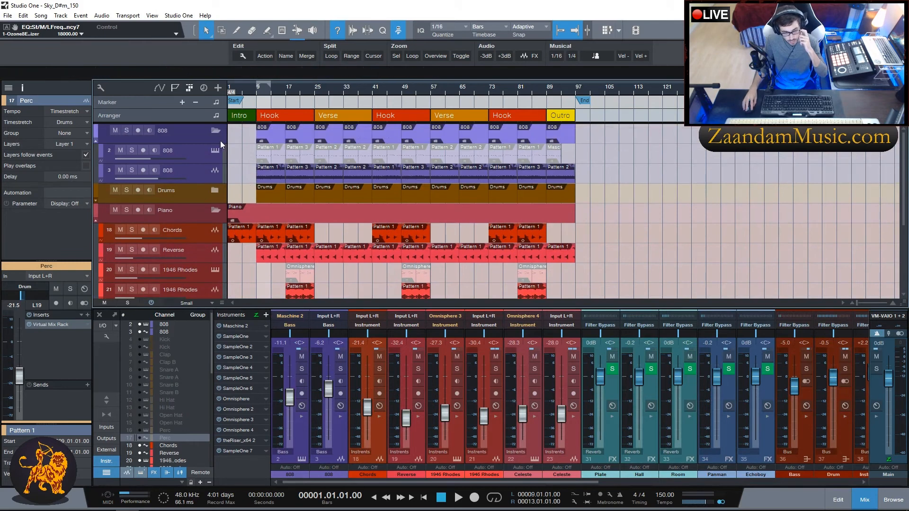
pyautogui.click(216, 131)
pyautogui.scroll(-2, 256, 262)
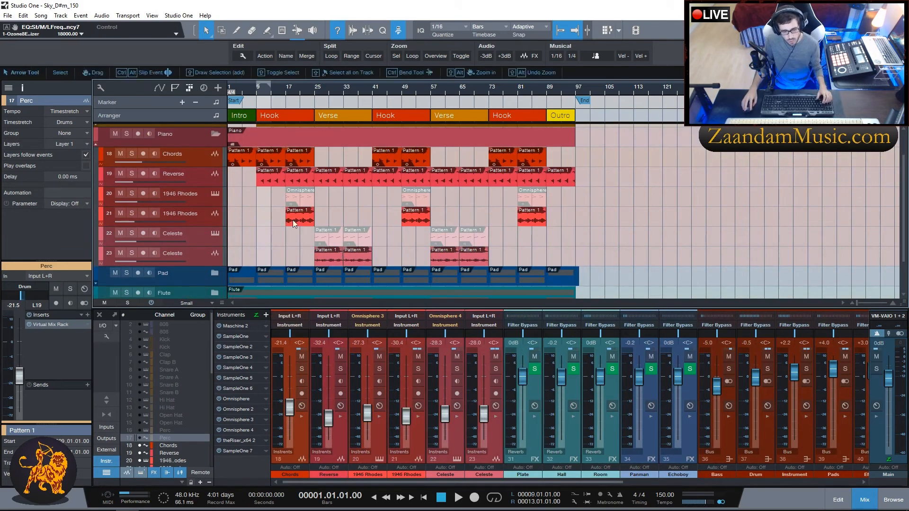
# Step: Select the Chords channel and inspect its FabFilter Pro-Q 2, Virtual Mix Rack and Ozone 8 Imager inserts, closing each one
pyautogui.click(296, 434)
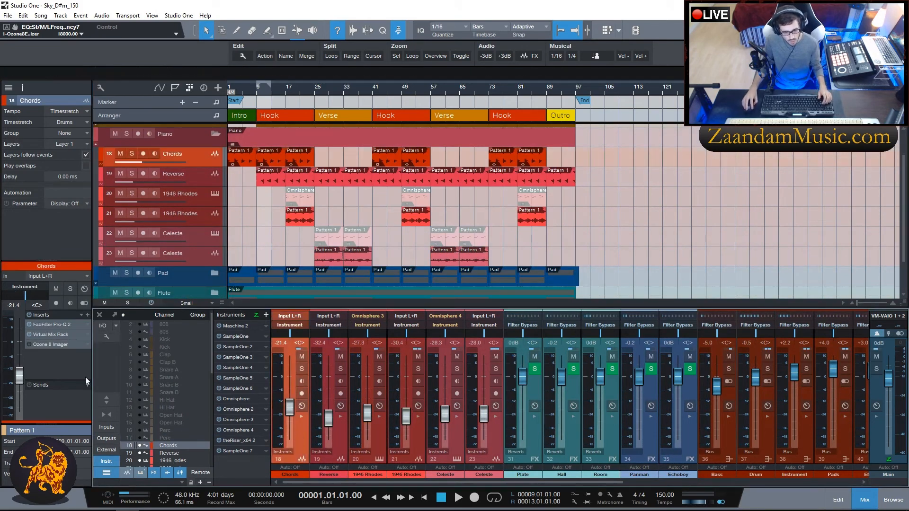
pyautogui.click(44, 325)
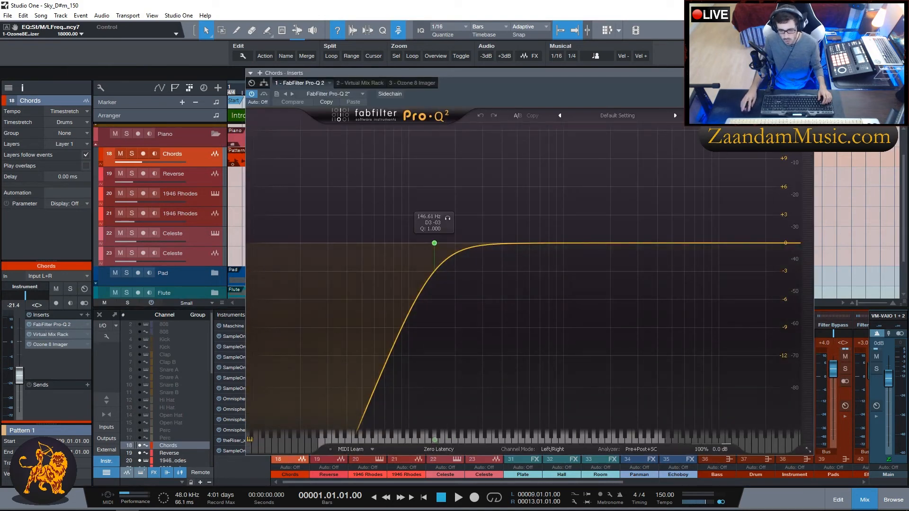
pyautogui.press('Escape')
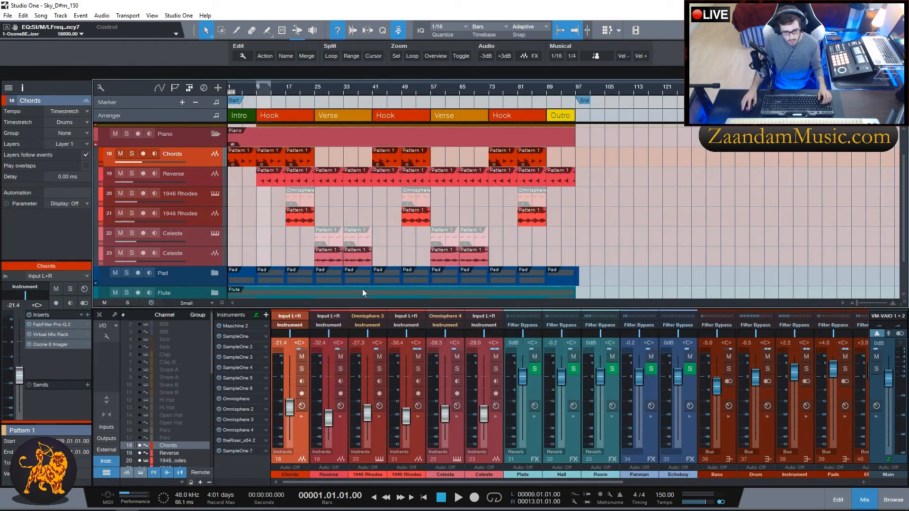
pyautogui.moveTo(0, 98); pyautogui.dragTo(472, 99)
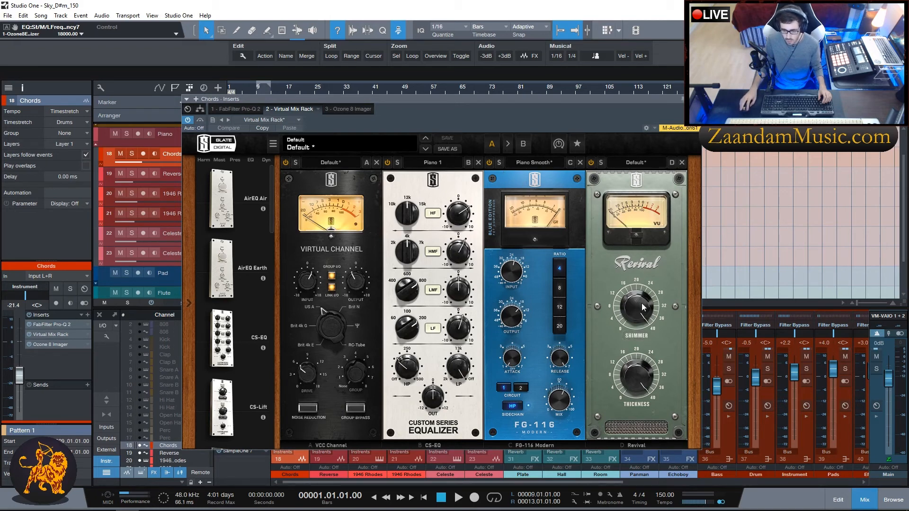
pyautogui.click(697, 99)
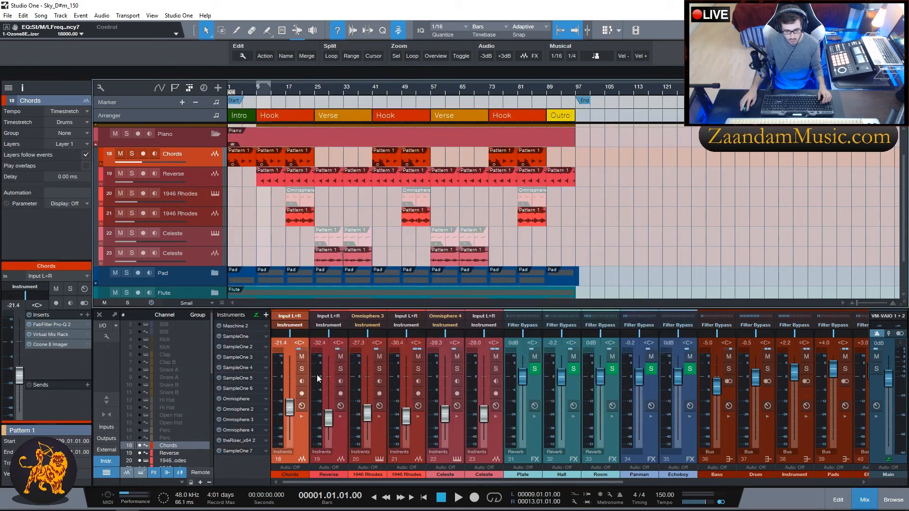
pyautogui.click(49, 343)
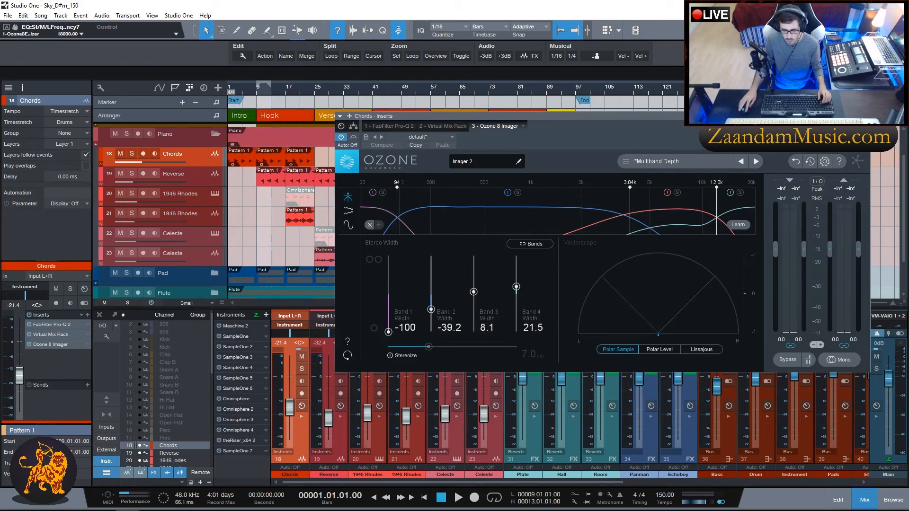
pyautogui.click(865, 117)
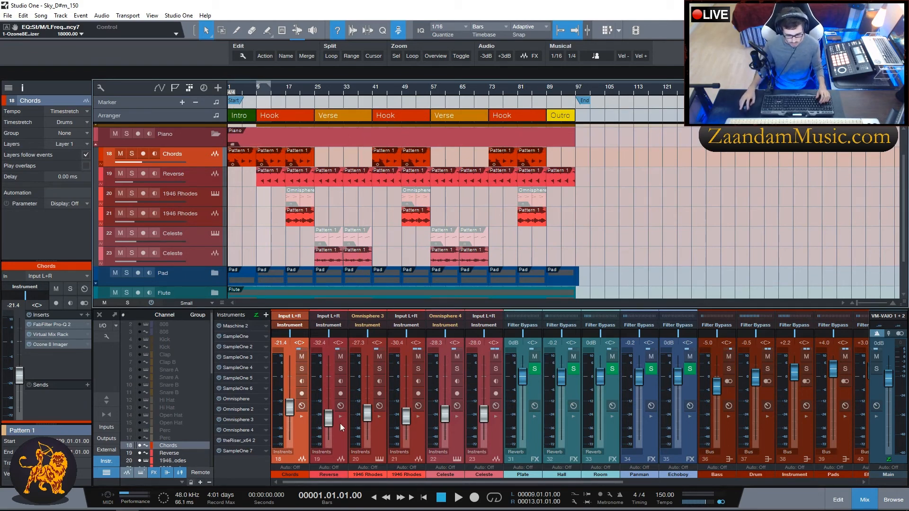
# Step: Select the Reverse channel and inspect its FabFilter Pro-Q 2, Virtual Mix Rack and Ozone 8 Imager inserts, closing each one
pyautogui.click(340, 436)
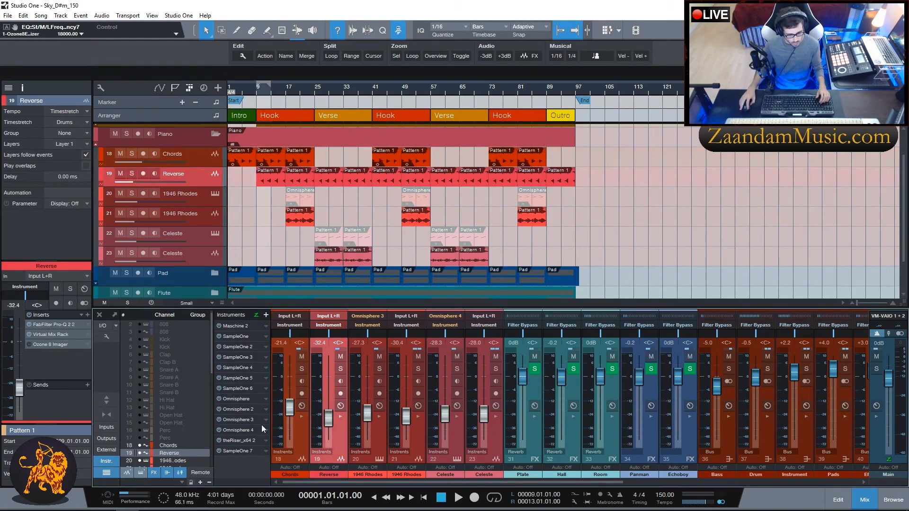
pyautogui.click(55, 324)
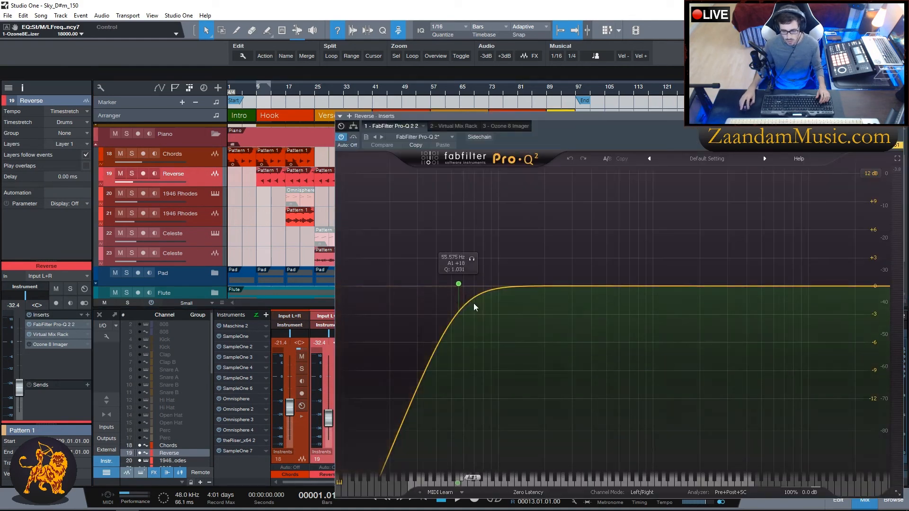
pyautogui.press('Escape')
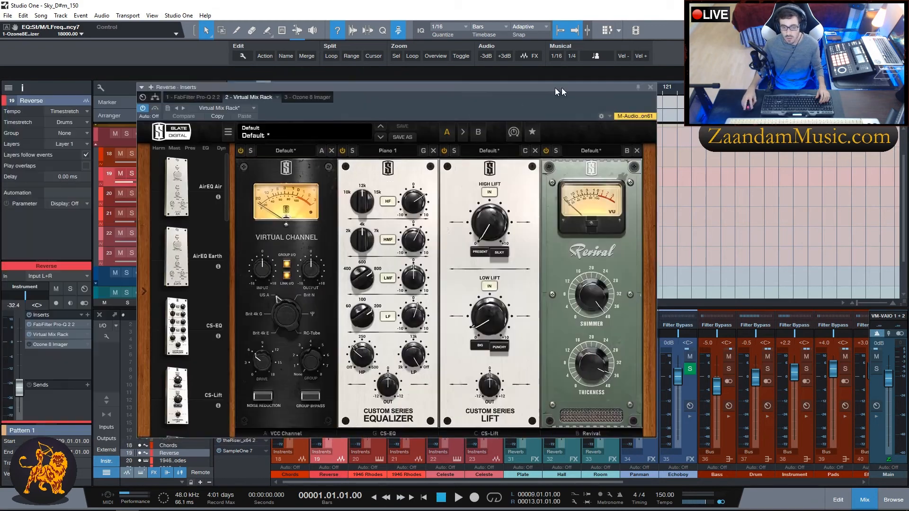
pyautogui.moveTo(555, 88); pyautogui.dragTo(621, 100)
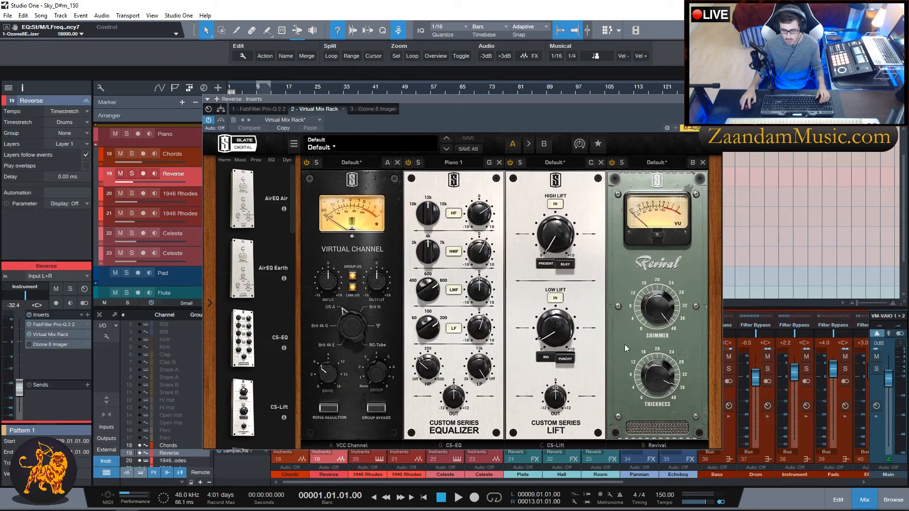
pyautogui.click(717, 99)
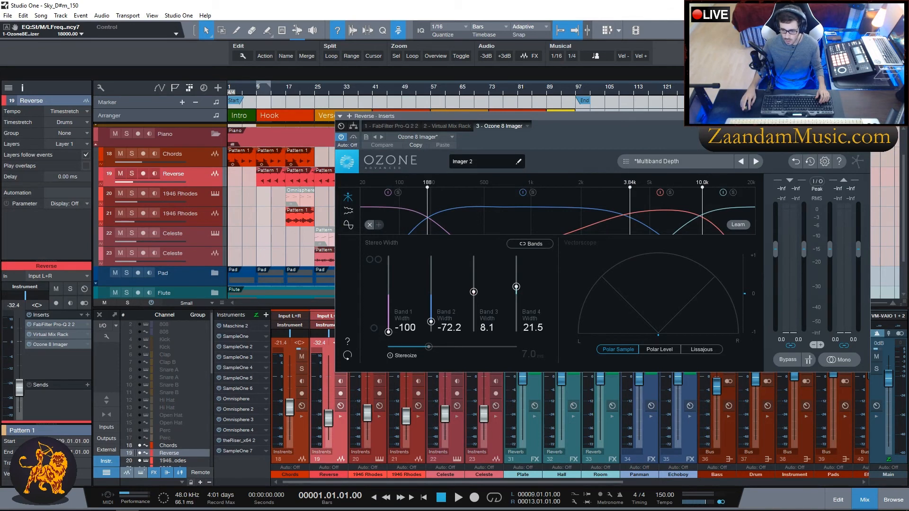
pyautogui.click(865, 116)
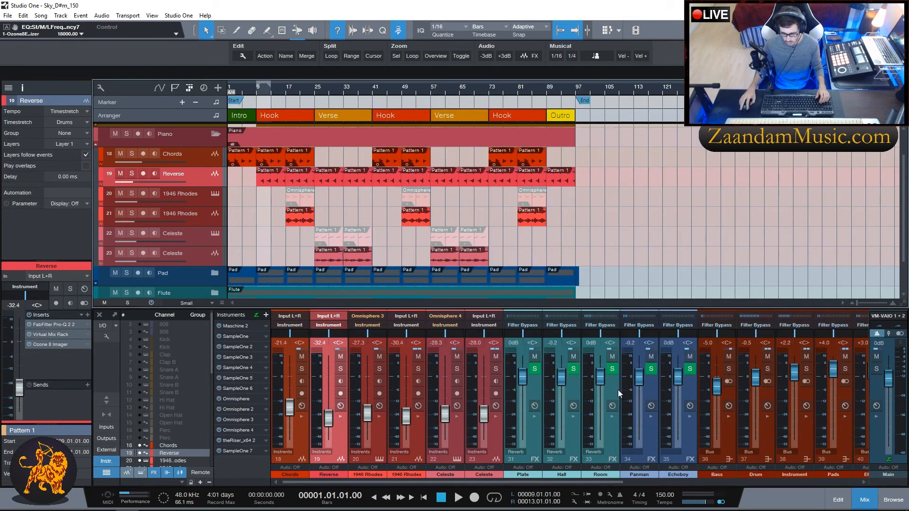
# Step: Select the 1946 Rhodes instrument channel and inspect its Virtual Mix Rack insert, closing it when done
pyautogui.click(376, 436)
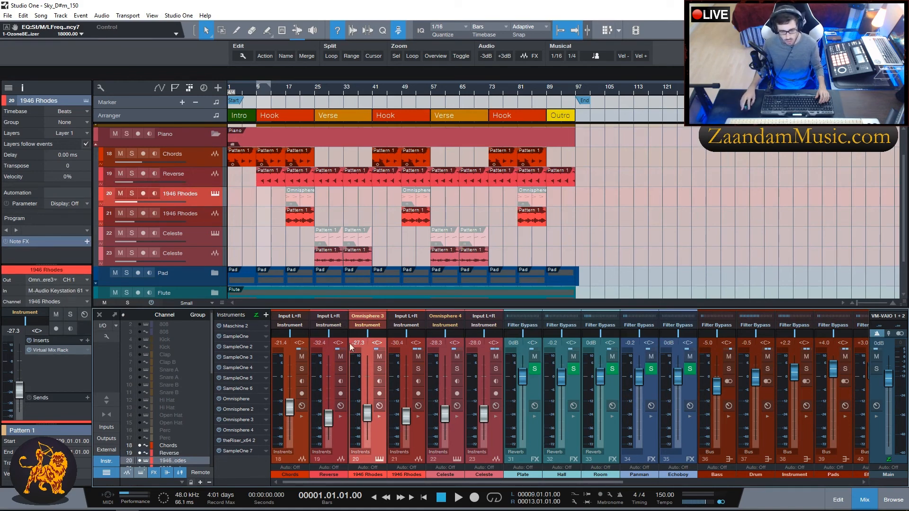
pyautogui.doubleClick(44, 351)
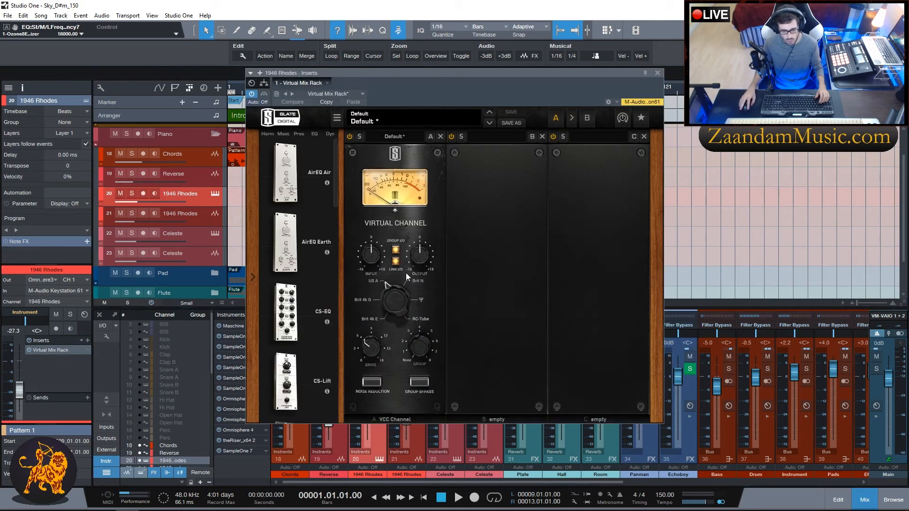
pyautogui.click(658, 73)
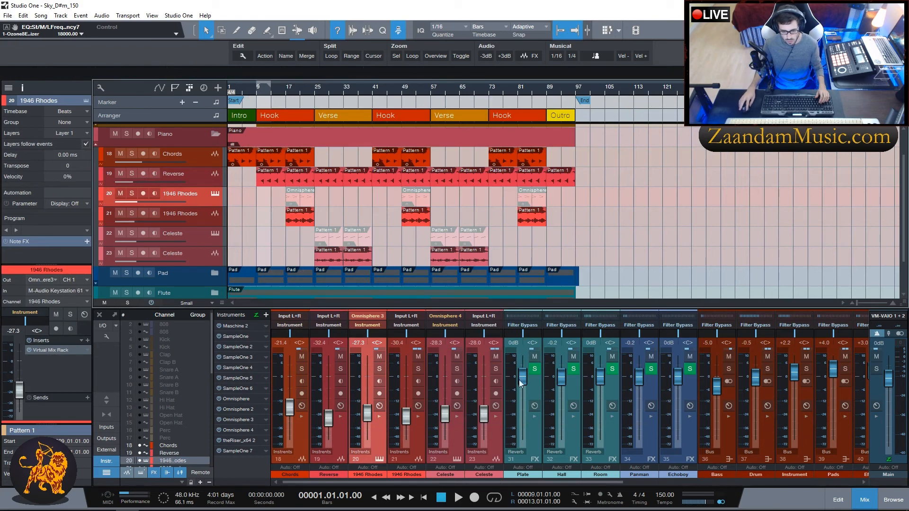
# Step: Select the 1946 Rhodes audio channel and examine the Virtual Channel, FG-N and Revival modules in its Virtual Mix Rack, closing it when done
pyautogui.click(417, 436)
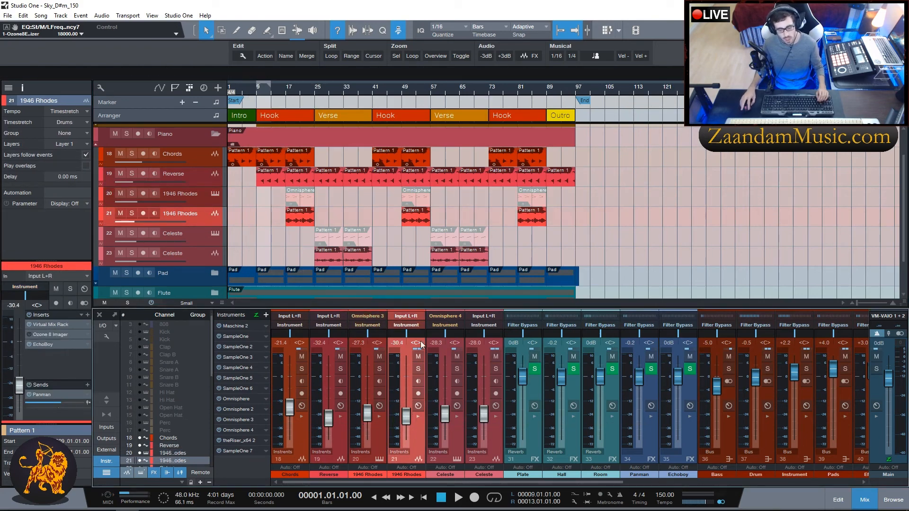
pyautogui.click(44, 326)
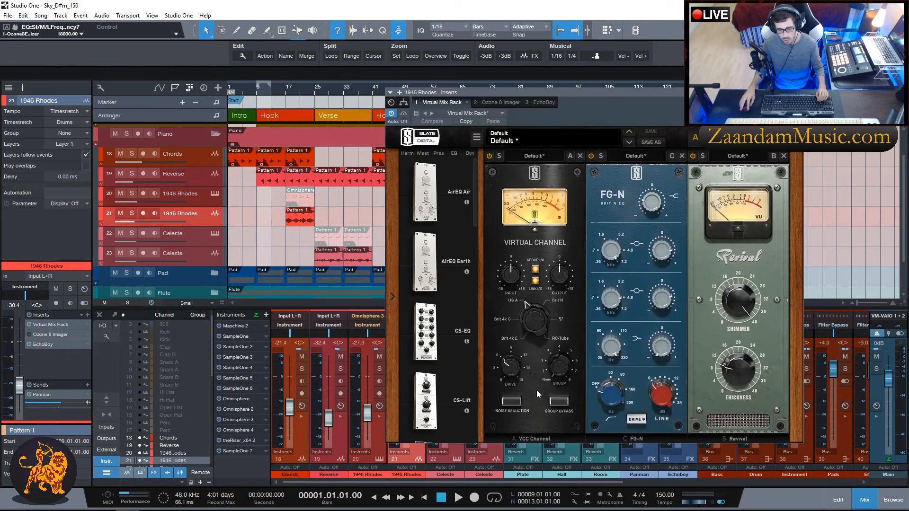
pyautogui.moveTo(570, 100); pyautogui.dragTo(387, 109)
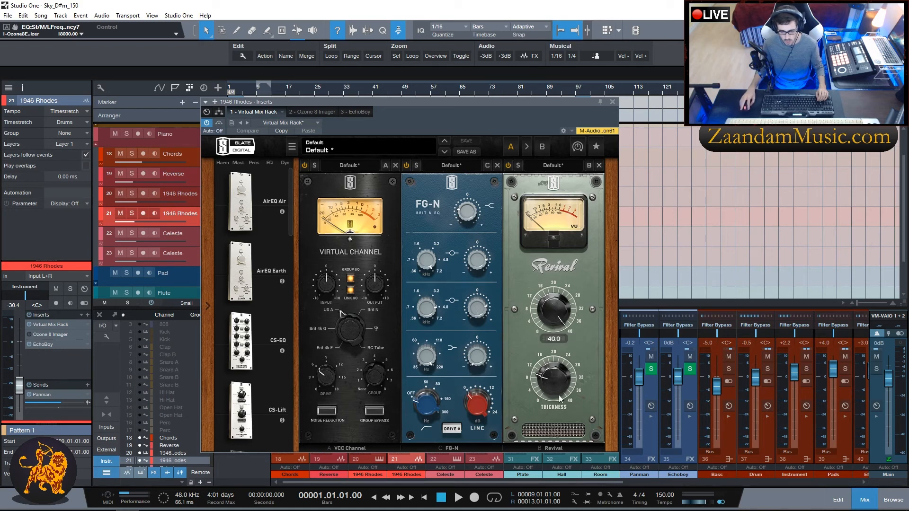
pyautogui.click(613, 102)
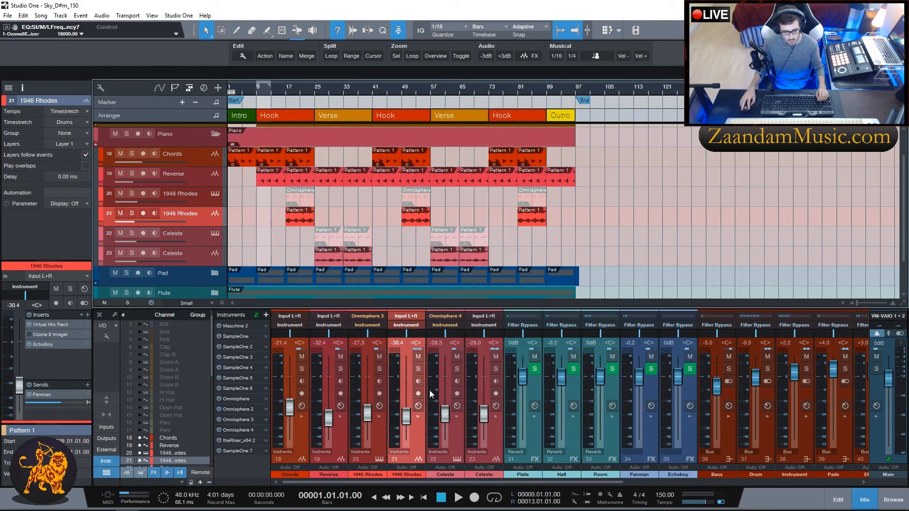
# Step: Select the Celeste instrument channel and inspect its Virtual Mix Rack insert, closing it when done
pyautogui.click(451, 439)
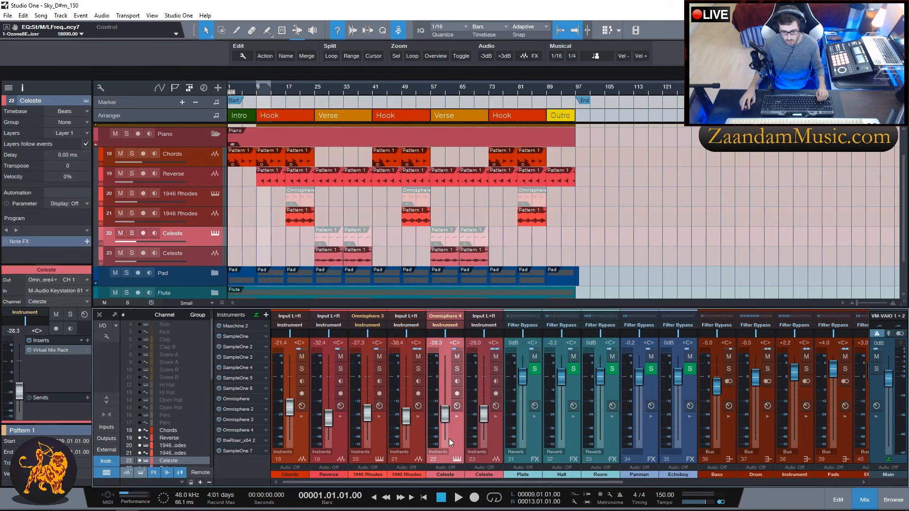
pyautogui.click(44, 351)
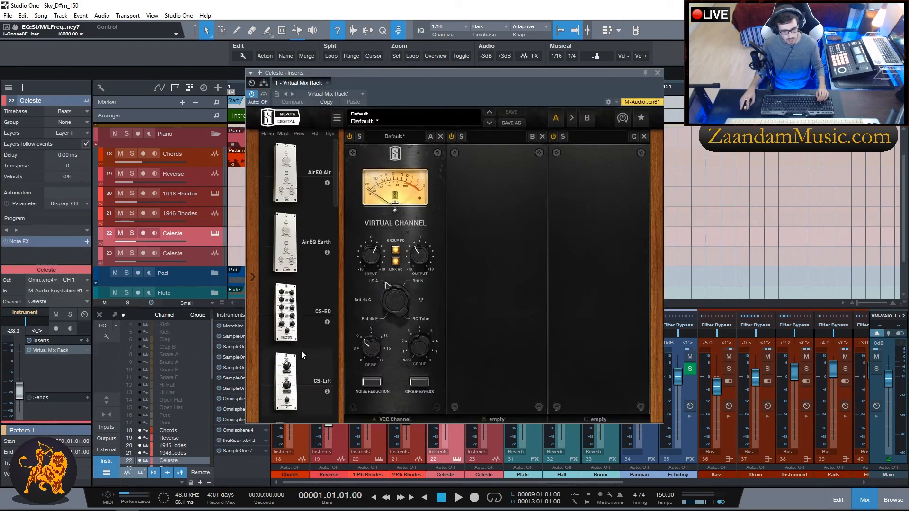
pyautogui.click(658, 72)
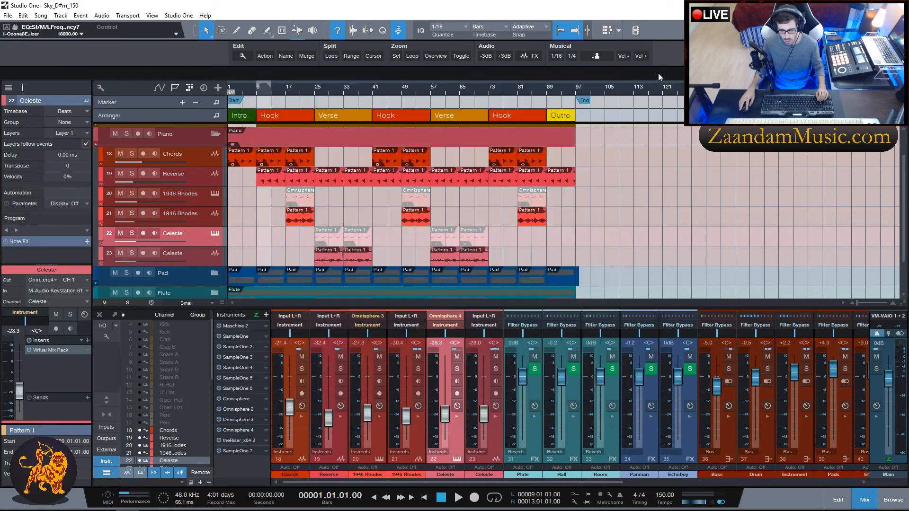
# Step: Inspect the Virtual Mix Rack and Ozone 8 Imager inserts on the Celeste audio channel, closing each one, and collapse the Piano folder
pyautogui.click(498, 431)
pyautogui.click(52, 324)
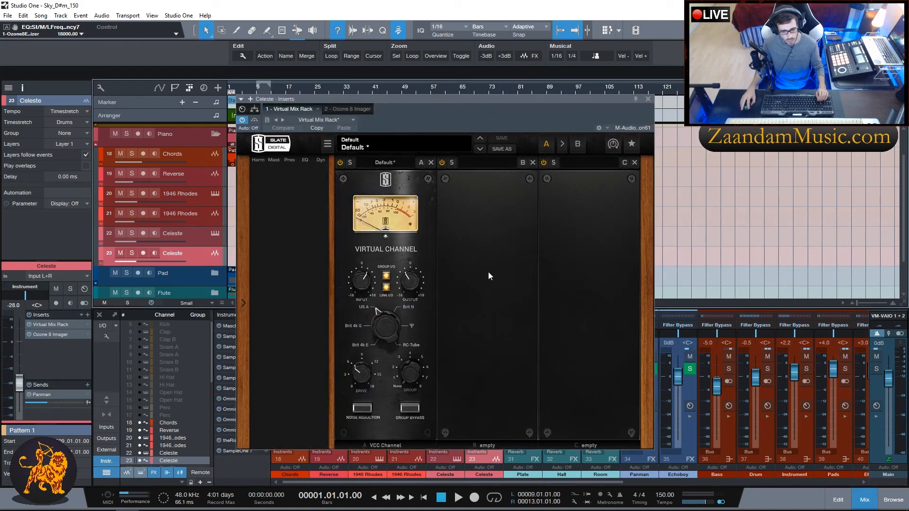
pyautogui.click(648, 100)
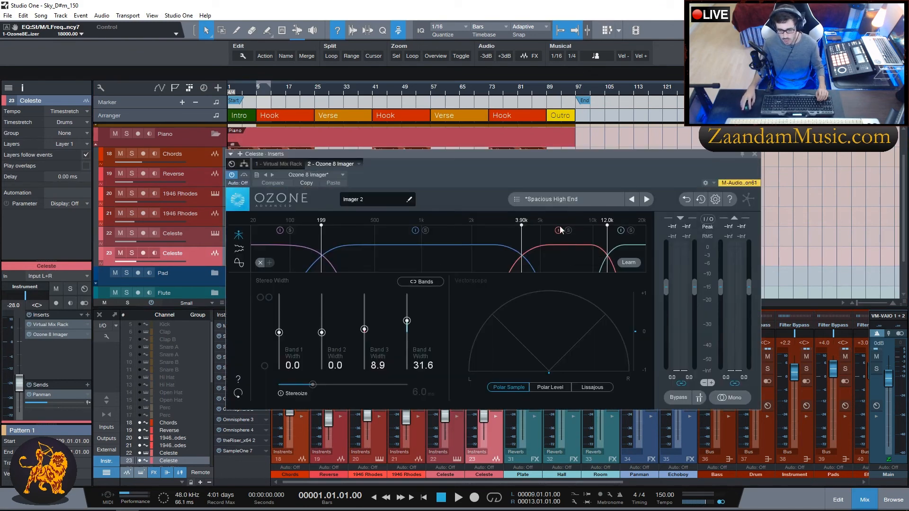
pyautogui.click(753, 155)
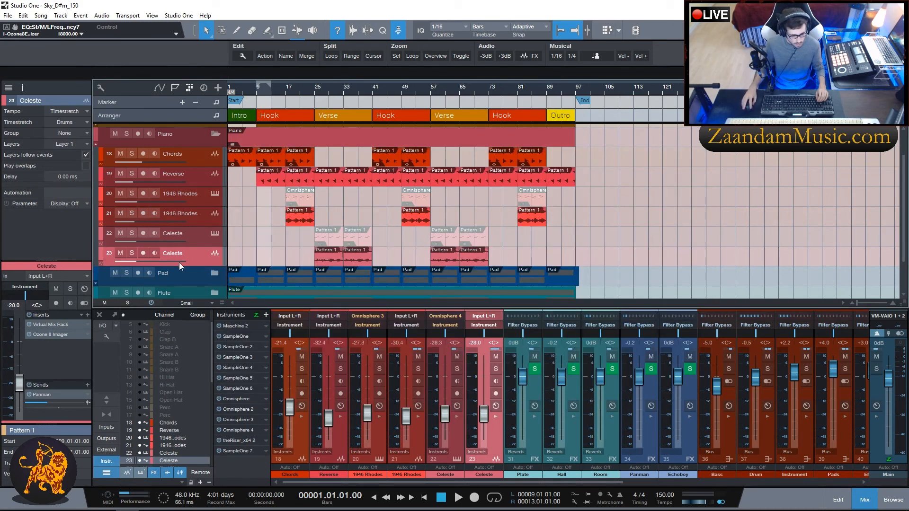
pyautogui.click(215, 134)
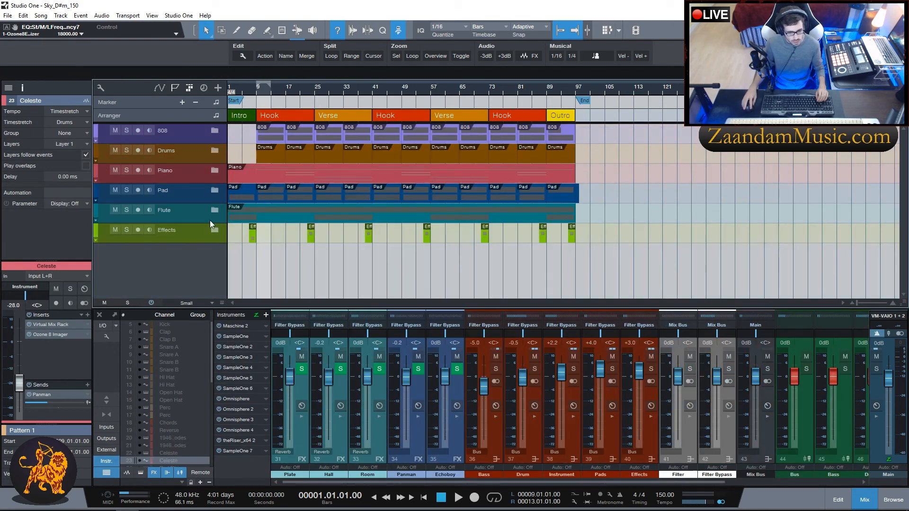
# Step: Expand the Pad folder and inspect the Pad/Strings instrument channel's FabFilter Pro-Q 2, Virtual Mix Rack and Ozone 8 Imager inserts, closing each one
pyautogui.click(215, 191)
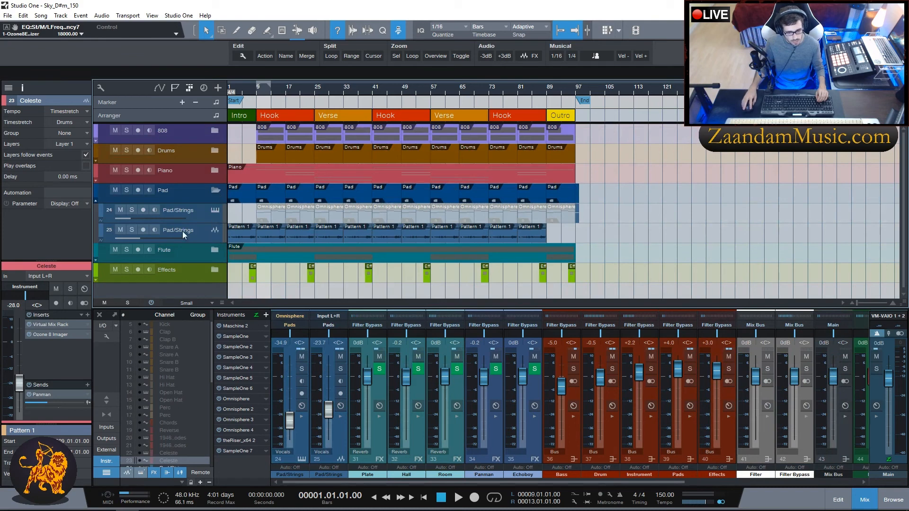
pyautogui.click(300, 429)
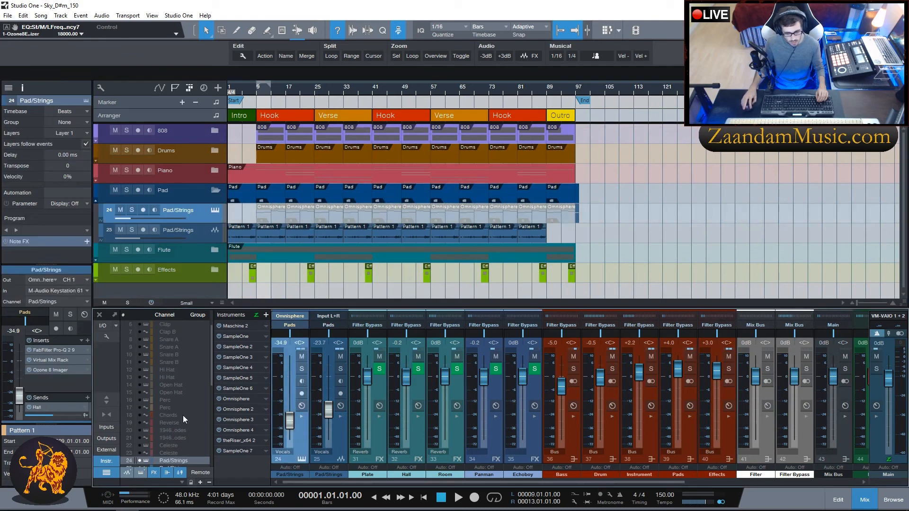
pyautogui.click(49, 350)
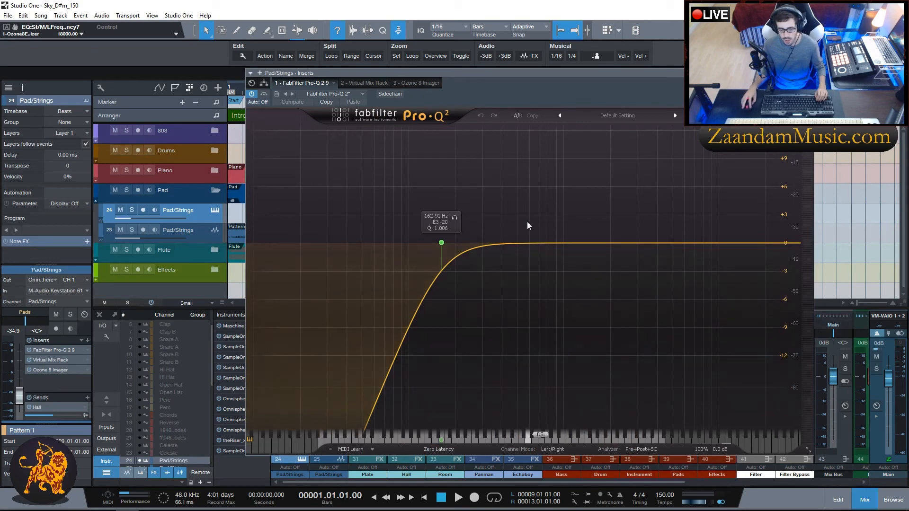
pyautogui.click(809, 73)
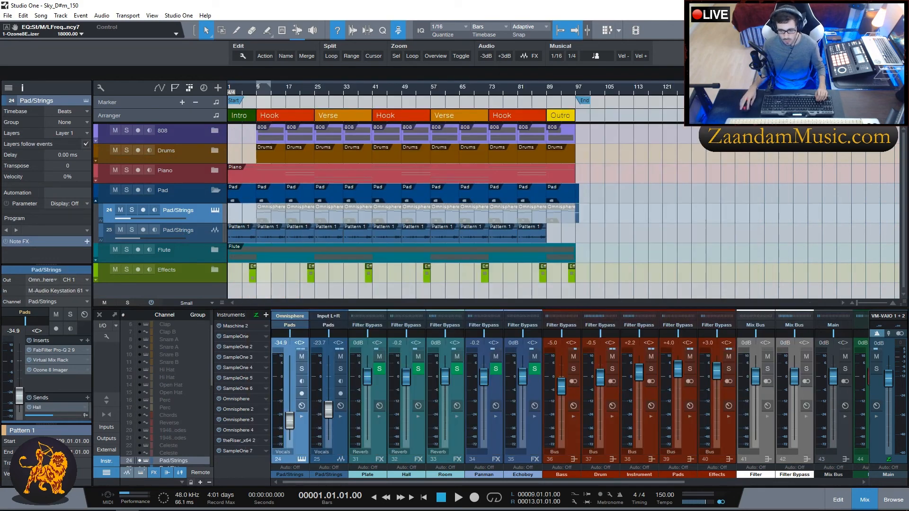
pyautogui.click(53, 360)
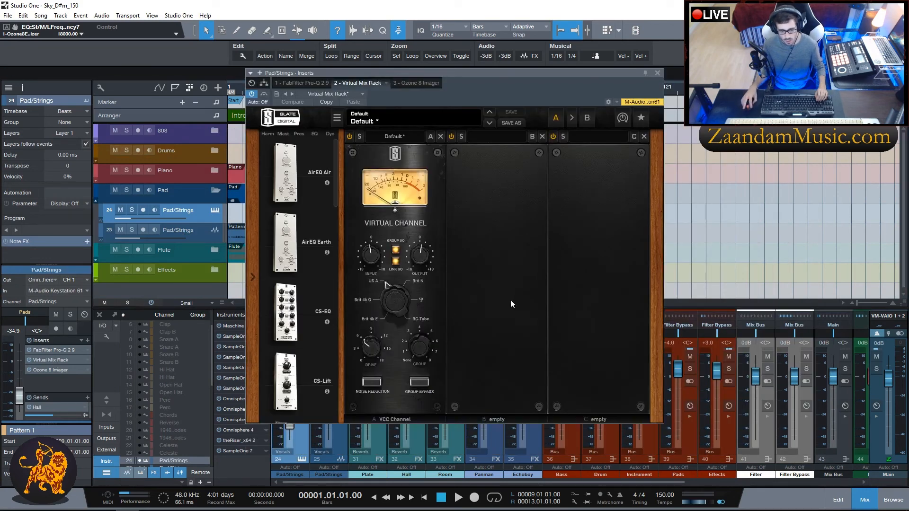
pyautogui.click(657, 74)
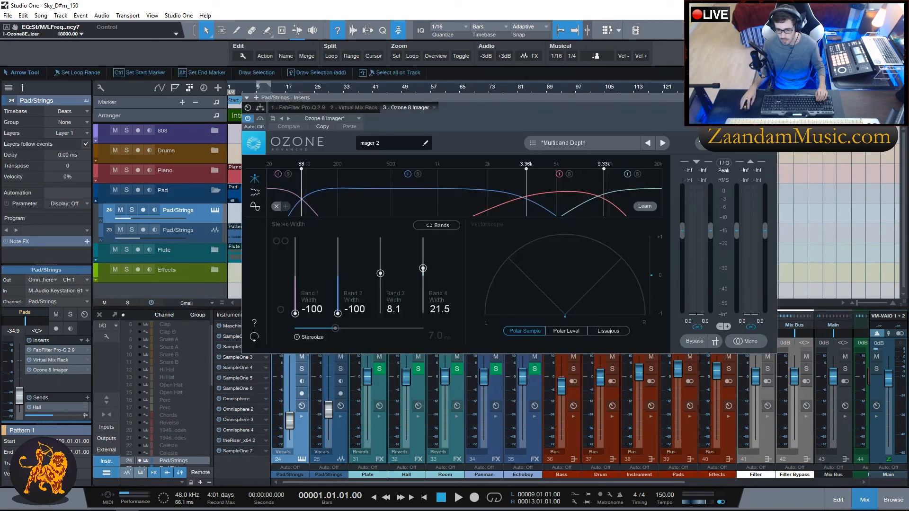
pyautogui.click(772, 97)
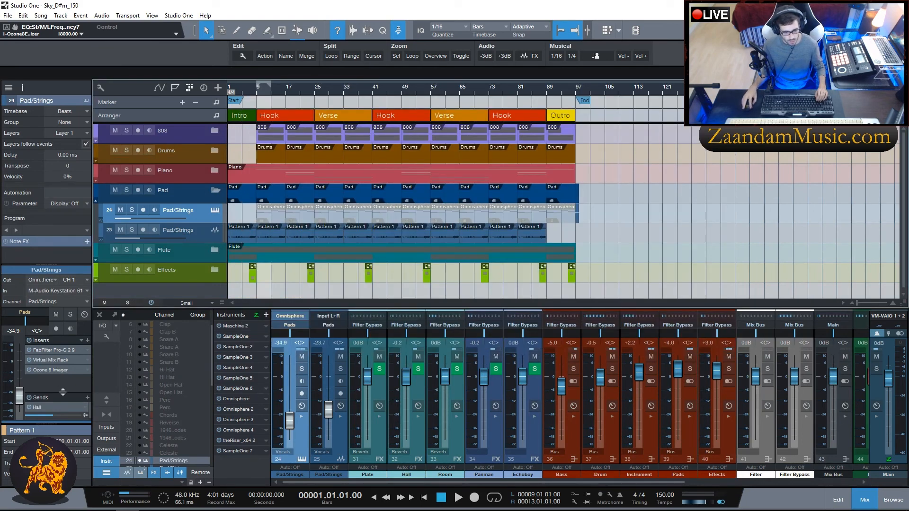
pyautogui.moveTo(62, 393)
pyautogui.mouseDown()
pyautogui.moveTo(62, 400)
pyautogui.moveTo(62, 388)
pyautogui.mouseUp()
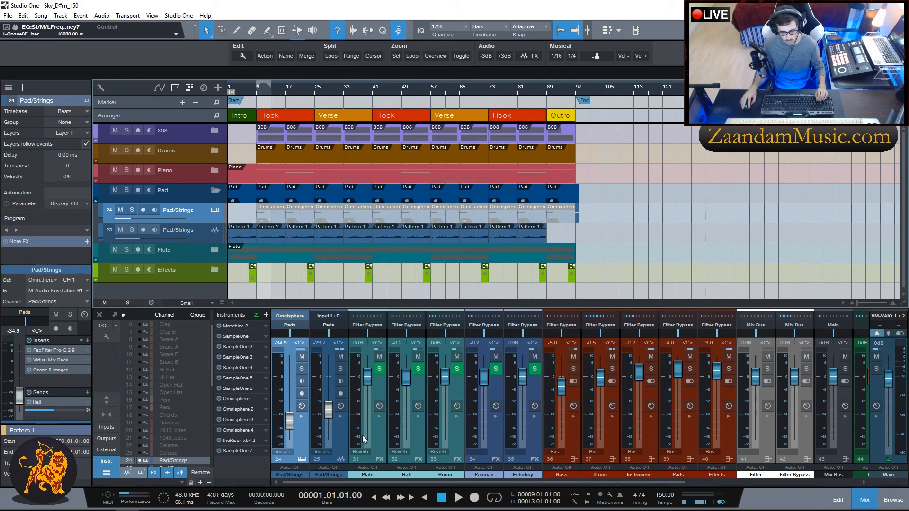
# Step: Select the Pad/Strings audio channel and inspect its two Ozone 8 Imager inserts and its Virtual Mix Rack, closing each one
pyautogui.click(336, 433)
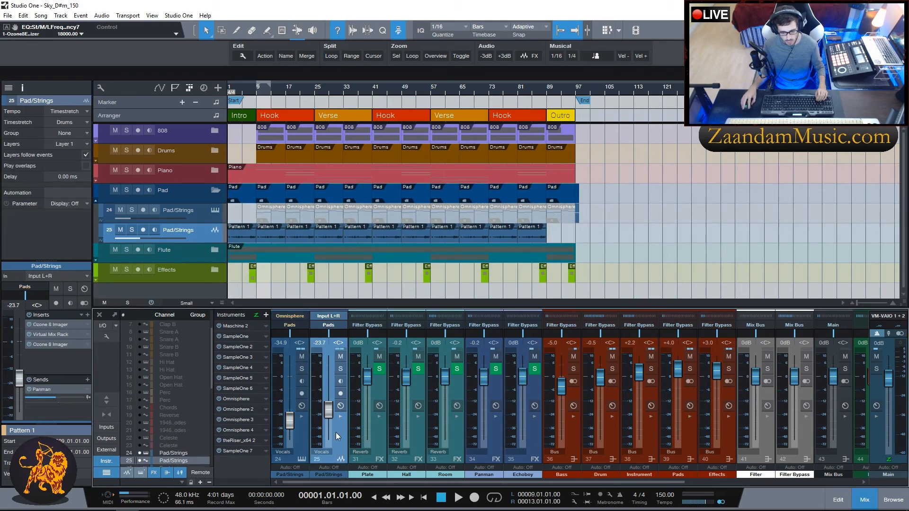
pyautogui.click(50, 324)
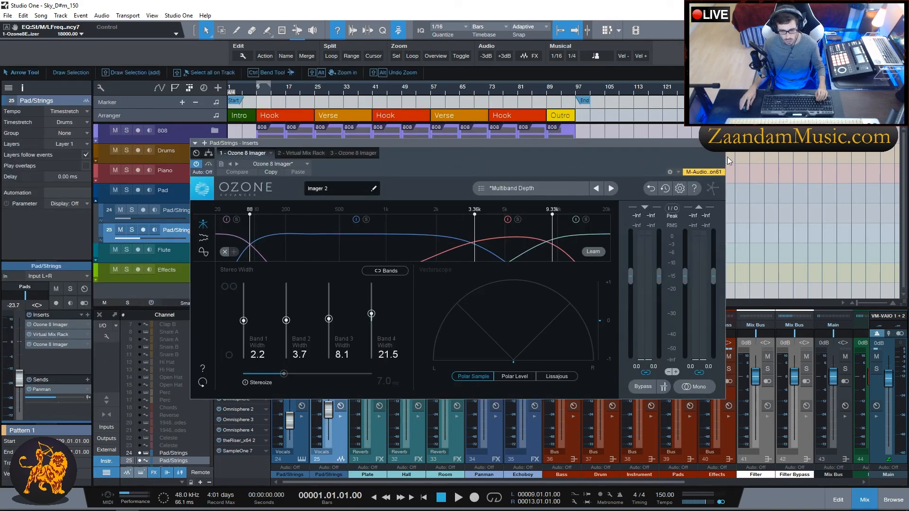
pyautogui.click(720, 144)
pyautogui.click(50, 333)
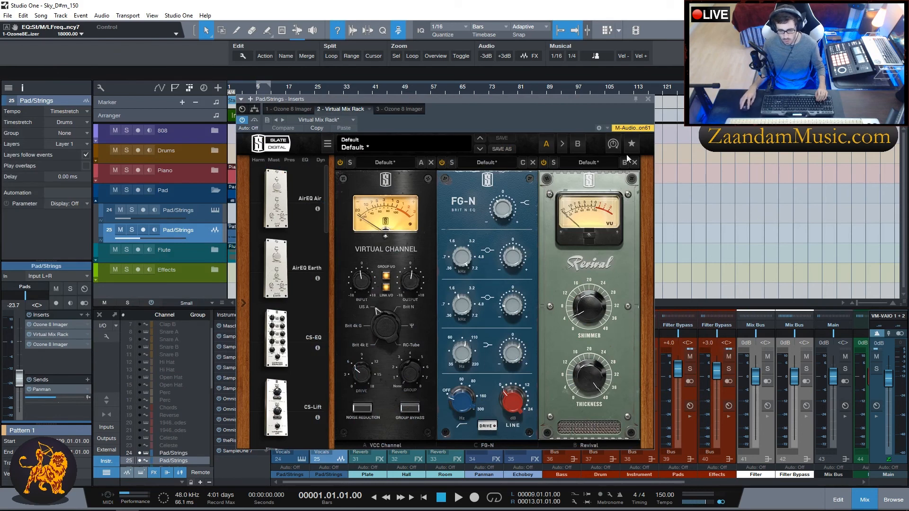
pyautogui.click(648, 99)
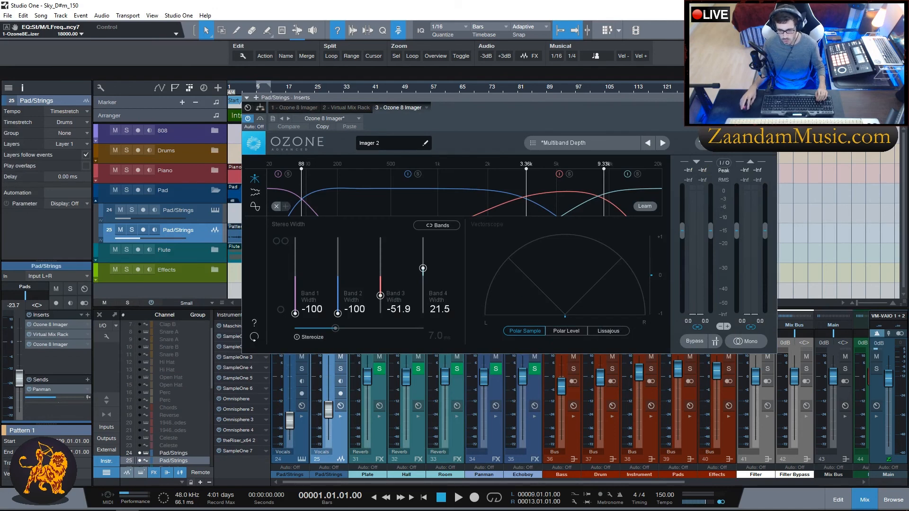
pyautogui.click(771, 98)
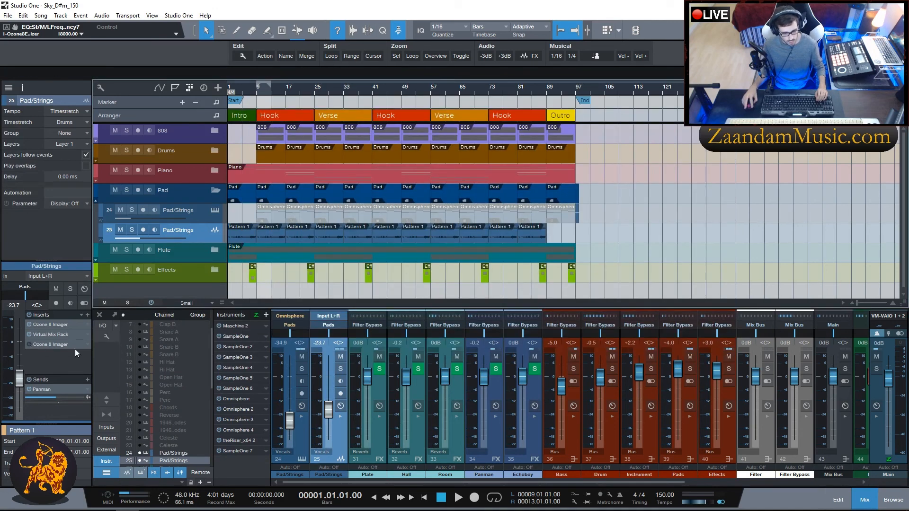
# Step: Remove the last Ozone 8 Imager insert from the Pad/Strings audio channel and collapse the Pad folder
pyautogui.click(87, 345)
pyautogui.click(108, 459)
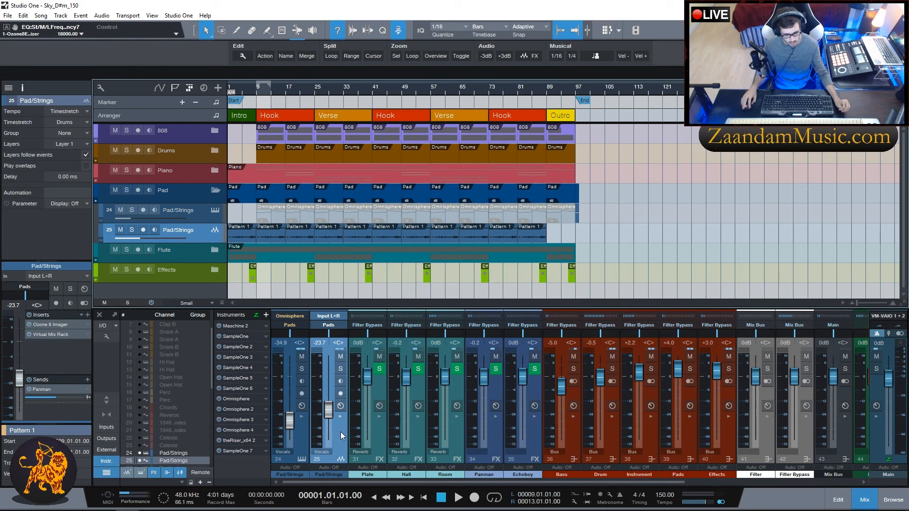
pyautogui.click(214, 191)
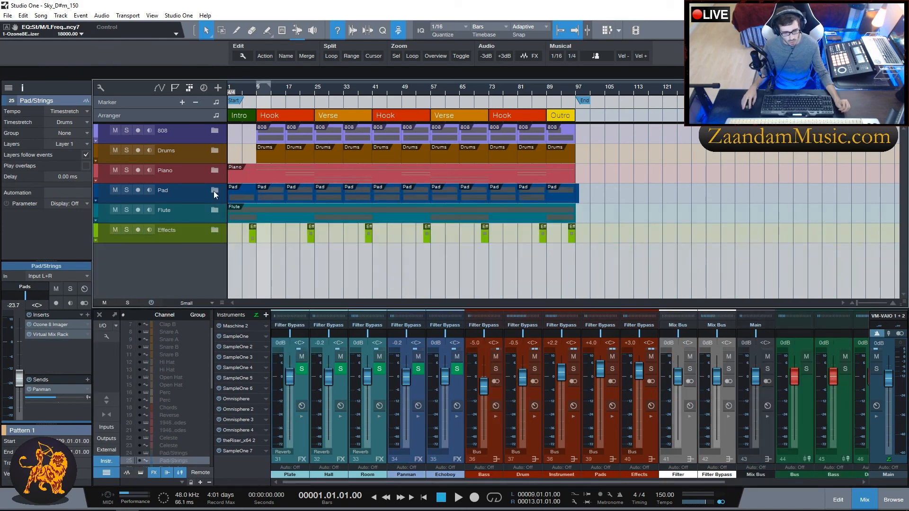
# Step: In the Flute folder, inspect the Enchanted Flute instrument channel's Pro-Q 2, Virtual Mix Rack and Ozone 8 Imager, and check the audio channel's insert list
pyautogui.click(215, 211)
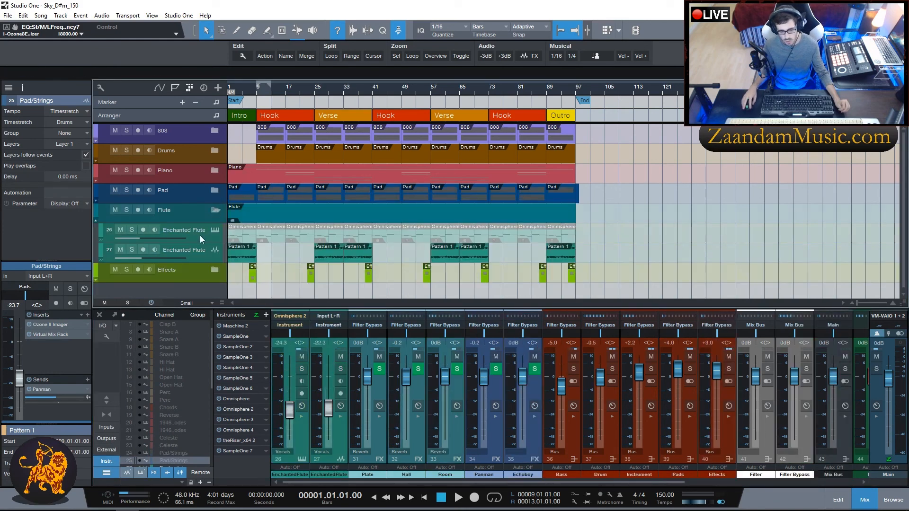
pyautogui.click(301, 434)
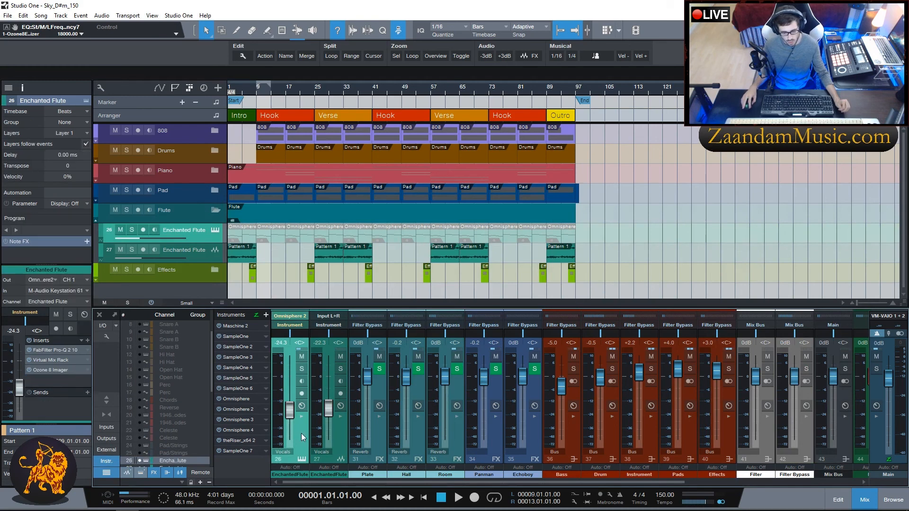
pyautogui.click(44, 350)
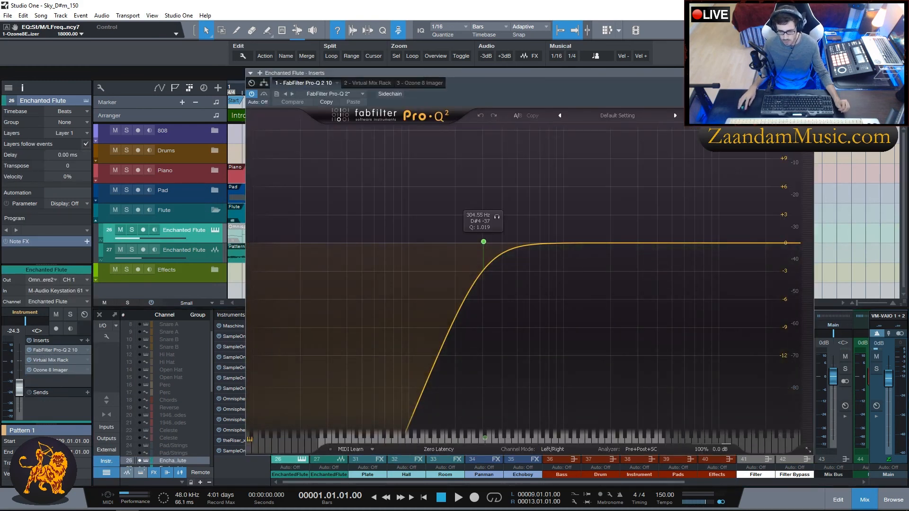
pyautogui.click(809, 73)
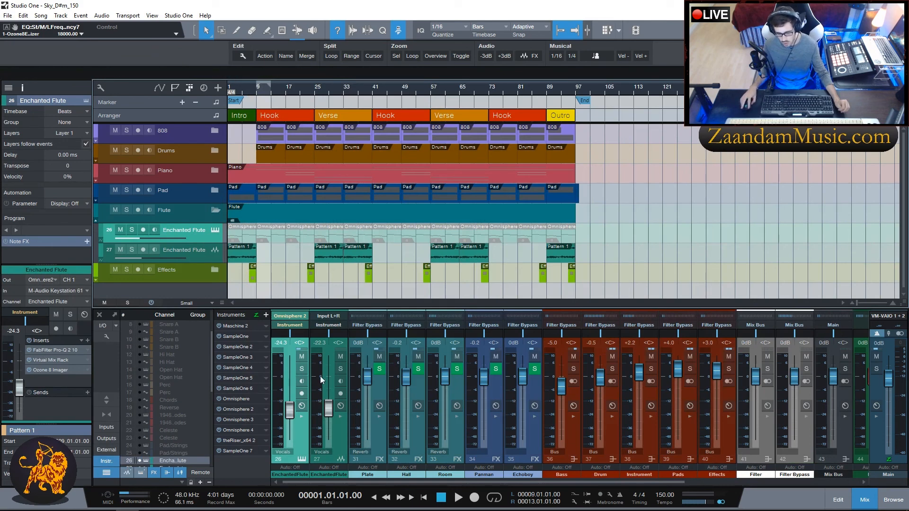
pyautogui.doubleClick(47, 360)
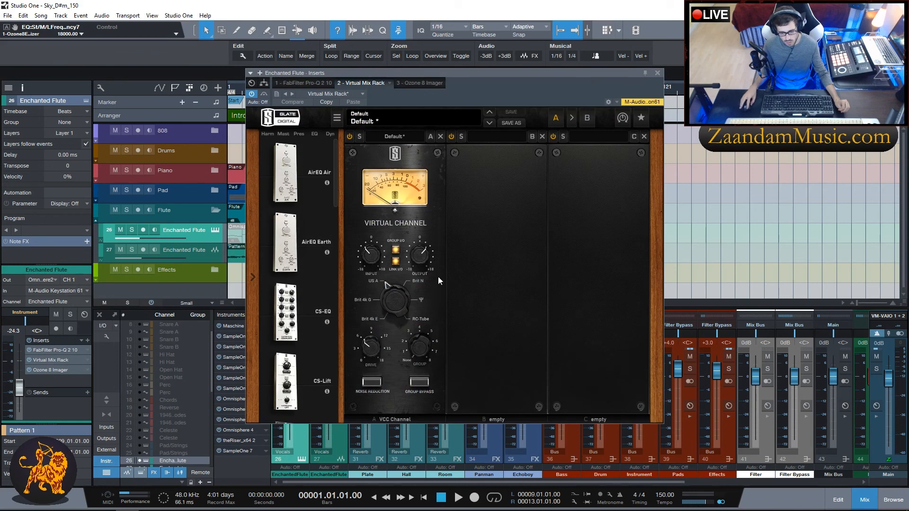
pyautogui.click(657, 73)
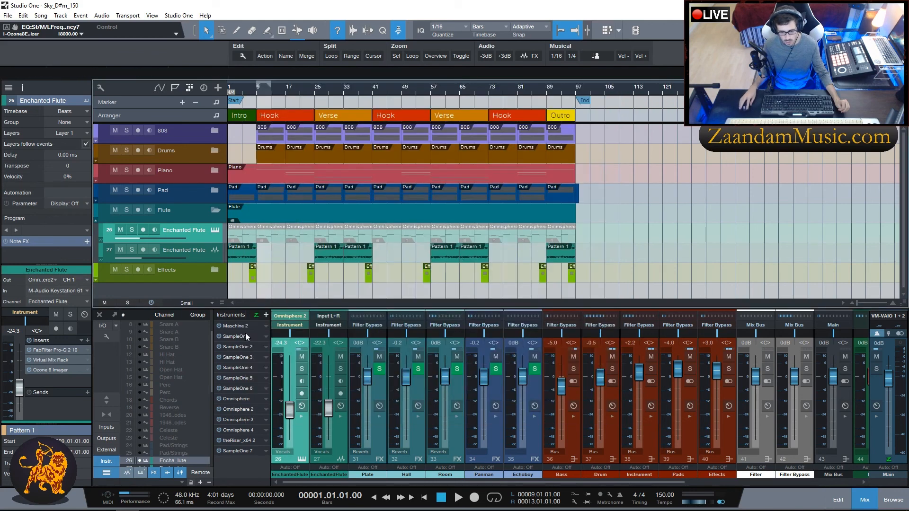
pyautogui.doubleClick(52, 371)
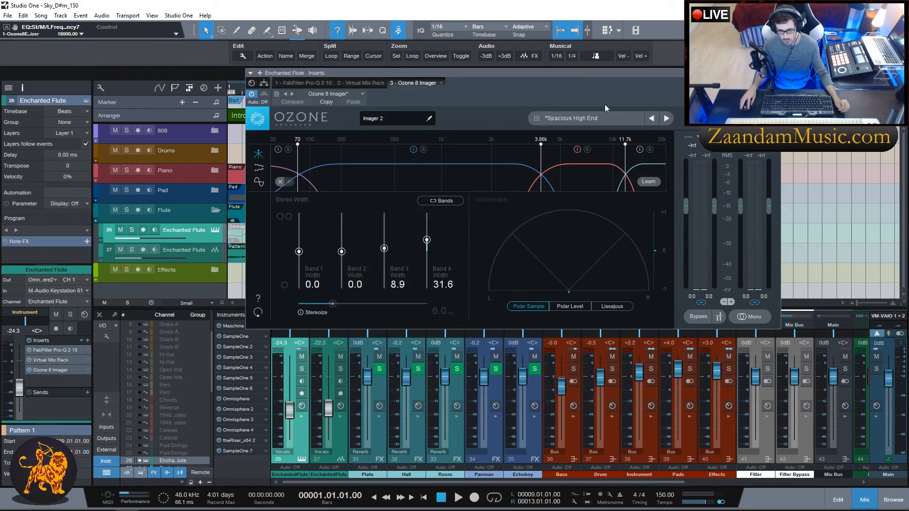
pyautogui.click(776, 73)
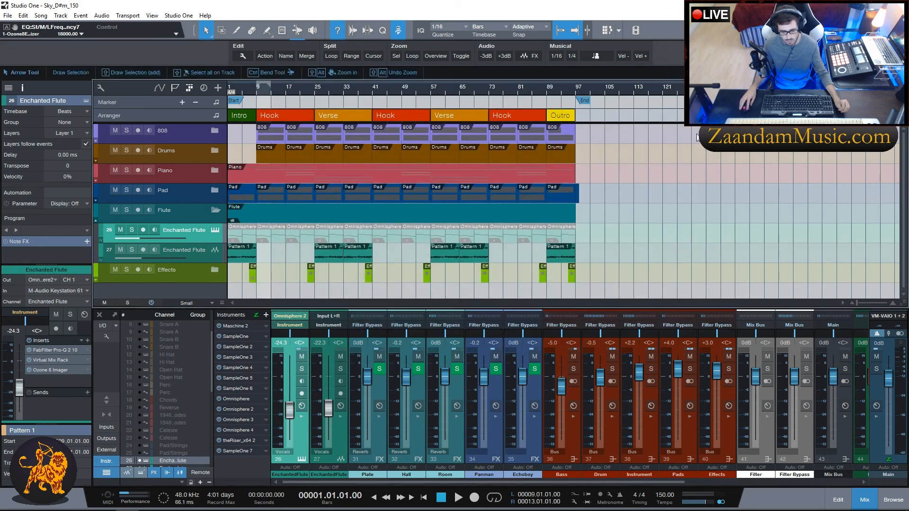
pyautogui.click(343, 436)
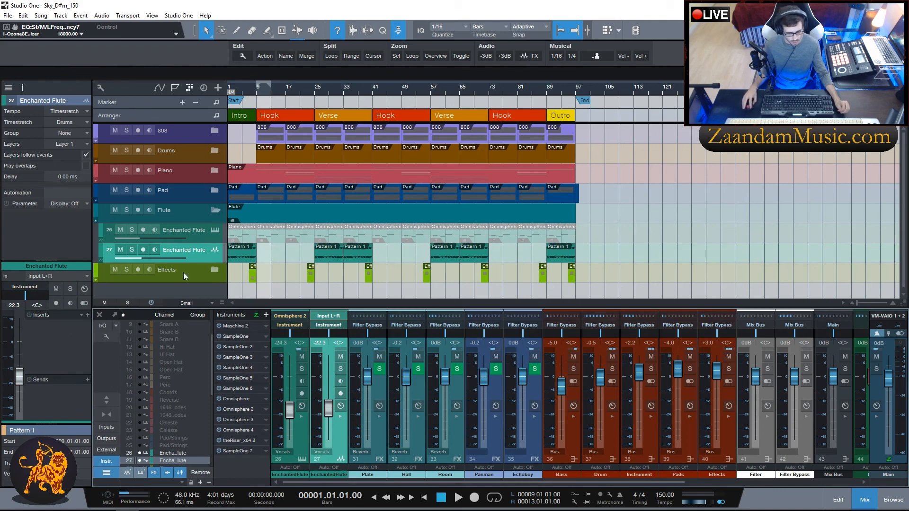
pyautogui.click(216, 210)
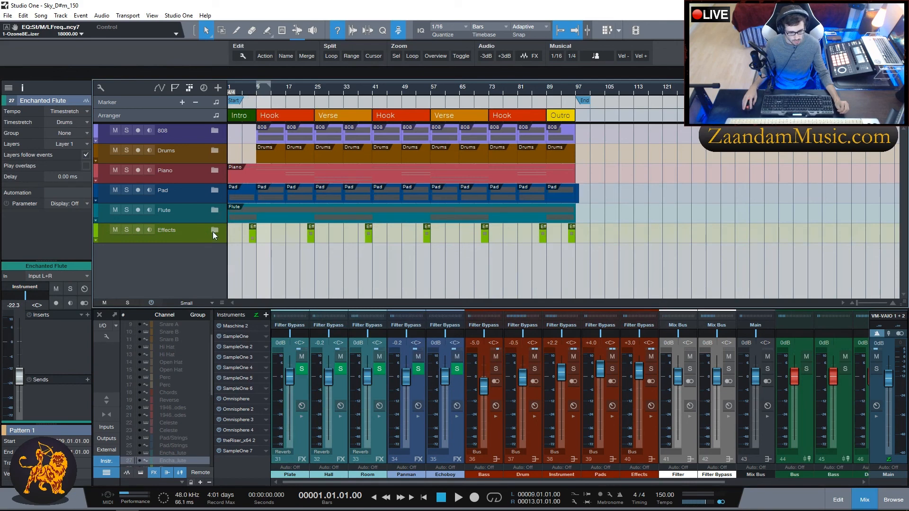
# Step: Expand the Effects folder, inspect the Riser instrument channel's Virtual Mix Rack, and check the Riser audio channel's insert list
pyautogui.click(214, 232)
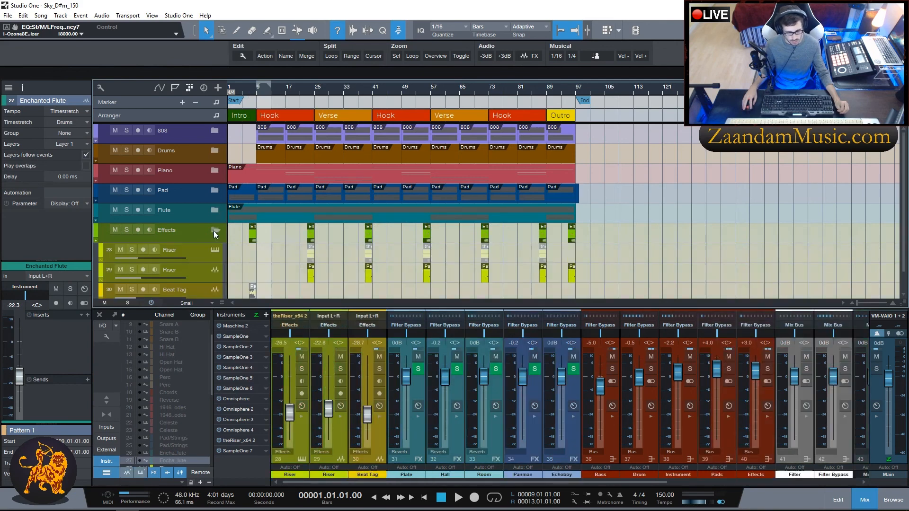
pyautogui.click(198, 256)
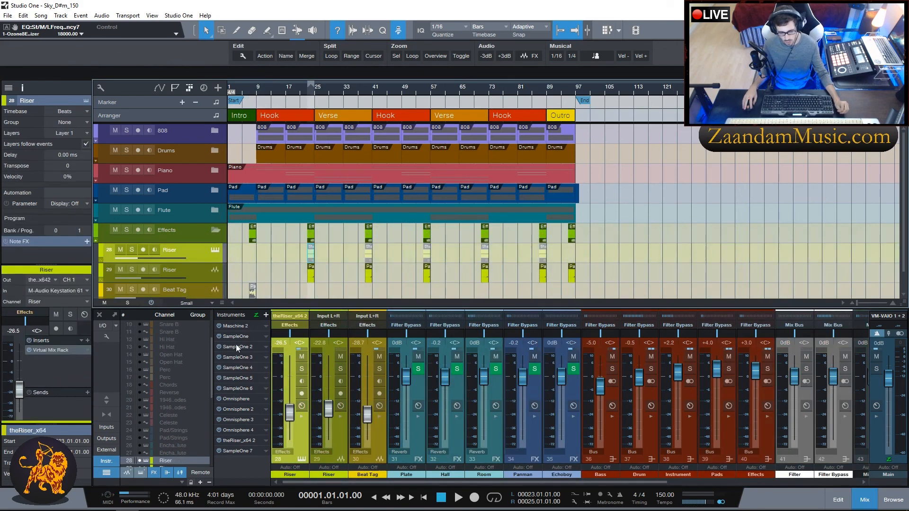
pyautogui.doubleClick(51, 350)
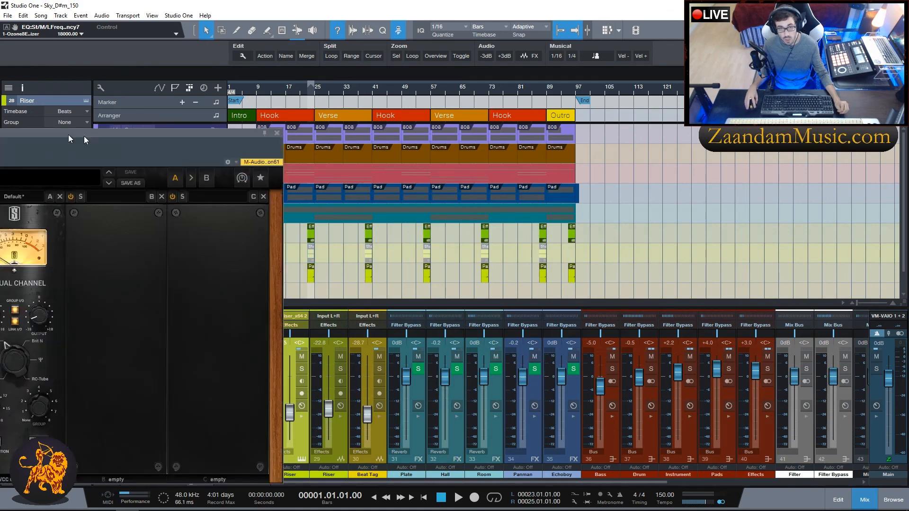
pyautogui.moveTo(84, 135); pyautogui.dragTo(339, 119)
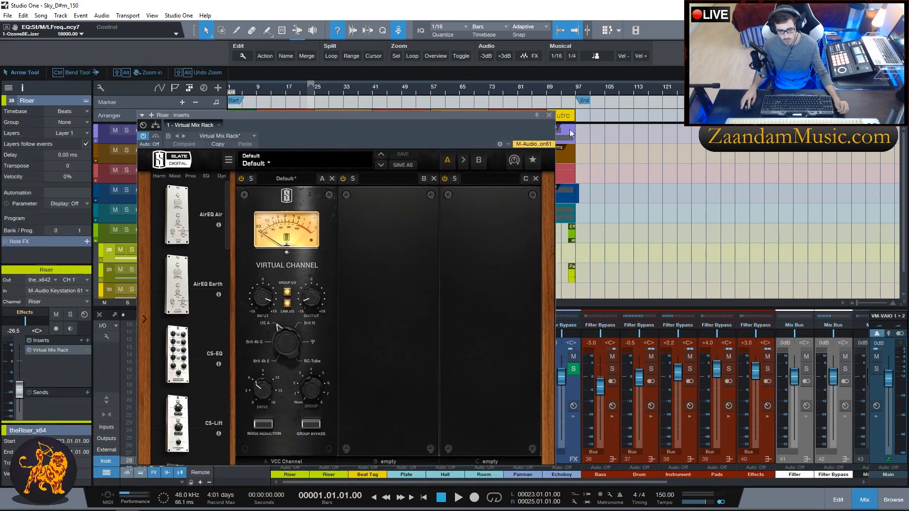
pyautogui.click(549, 115)
pyautogui.click(334, 435)
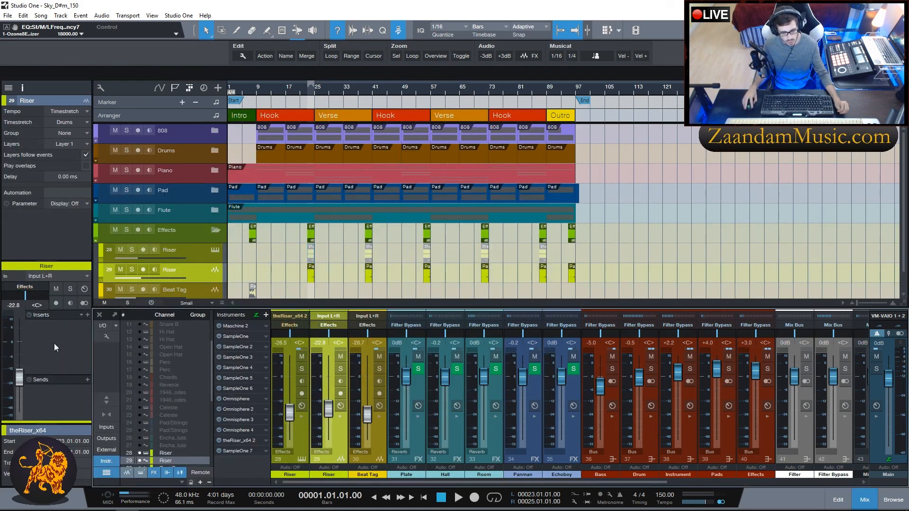
# Step: Inspect the Beat Tag channel's Virtual Mix Rack and Auto-Tune 8.1 inserts, closing each one, and collapse the Effects folder
pyautogui.click(377, 434)
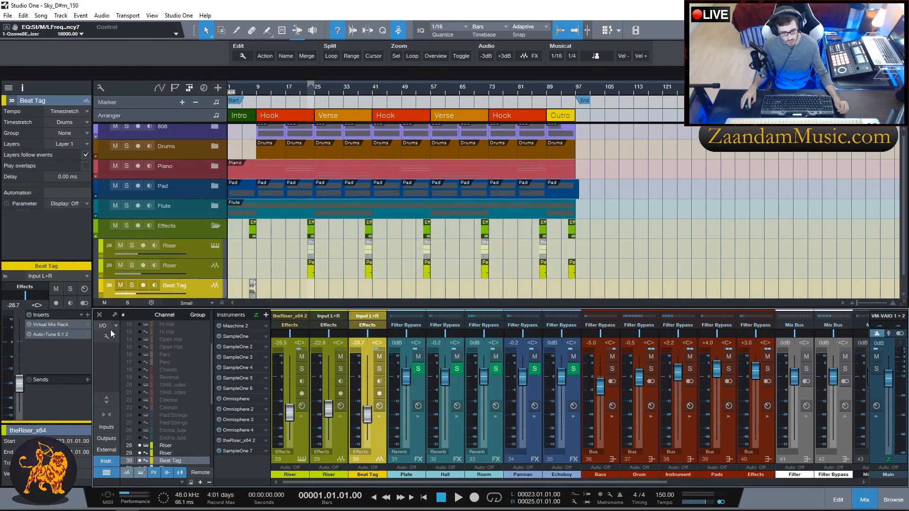
pyautogui.click(51, 324)
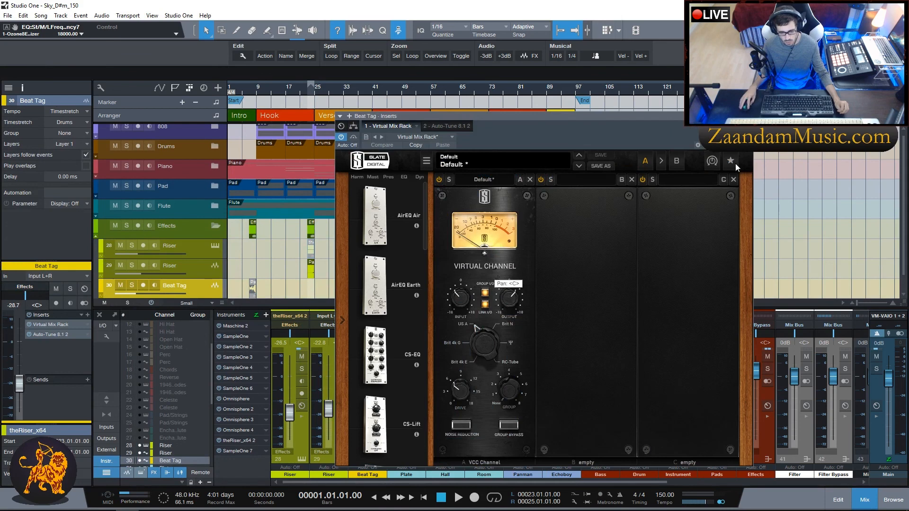
pyautogui.click(747, 116)
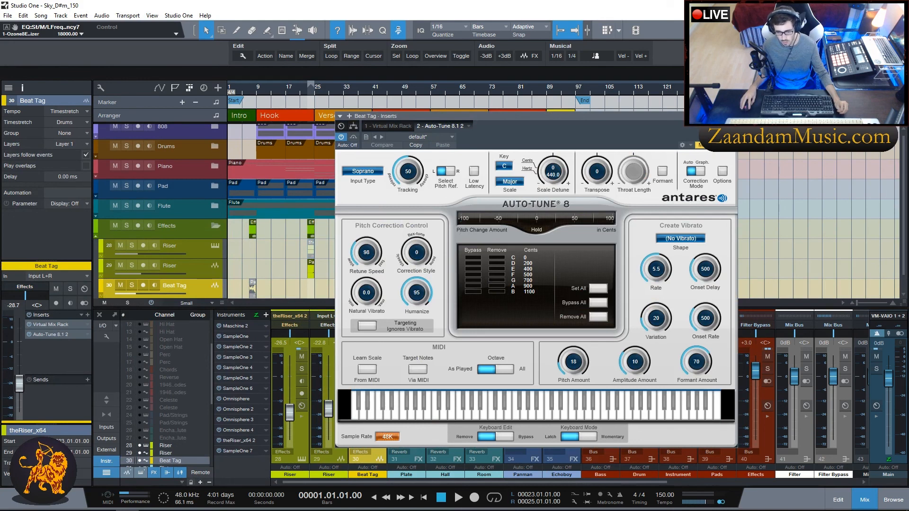
pyautogui.click(733, 116)
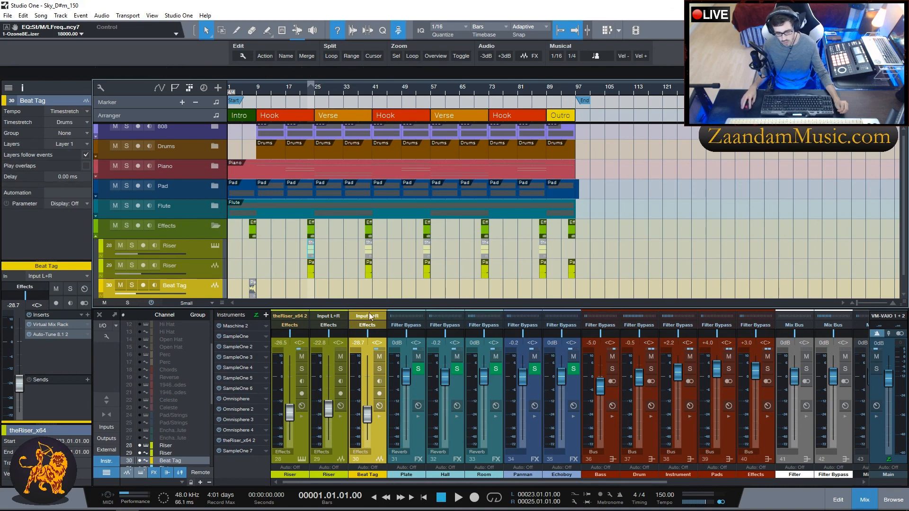
pyautogui.click(215, 226)
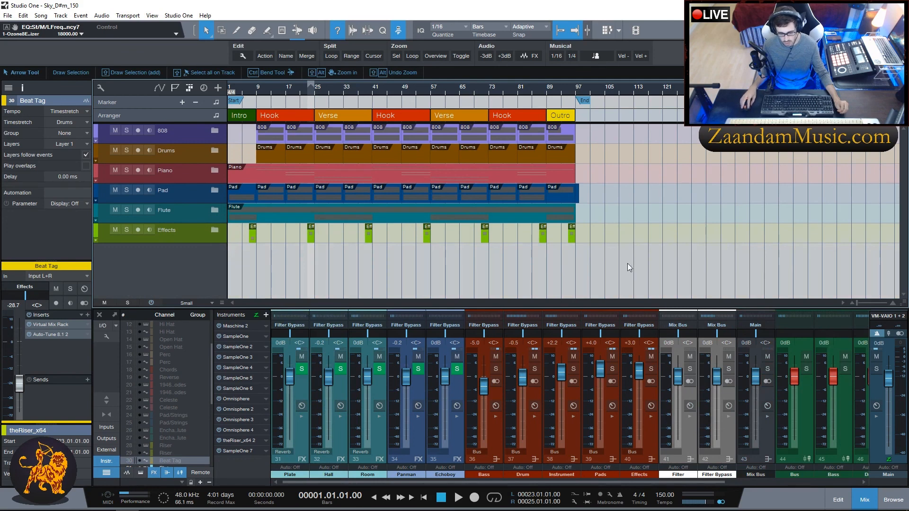